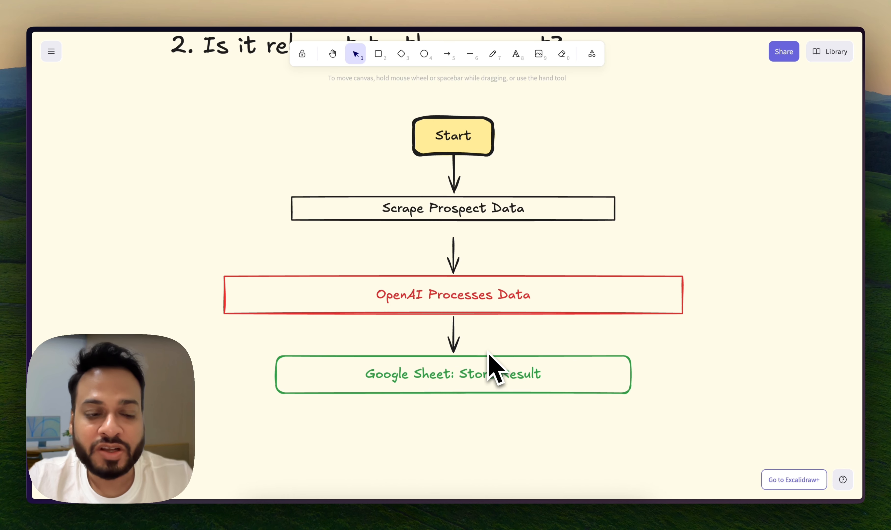
Switch to the Apollo website, open its pricing page and show the plans with monthly billing
key(ctrl+Tab)
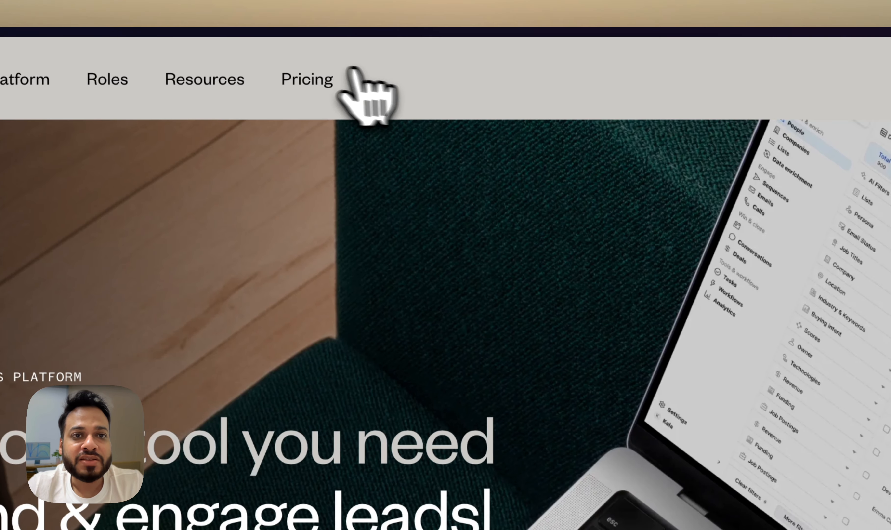
click(325, 78)
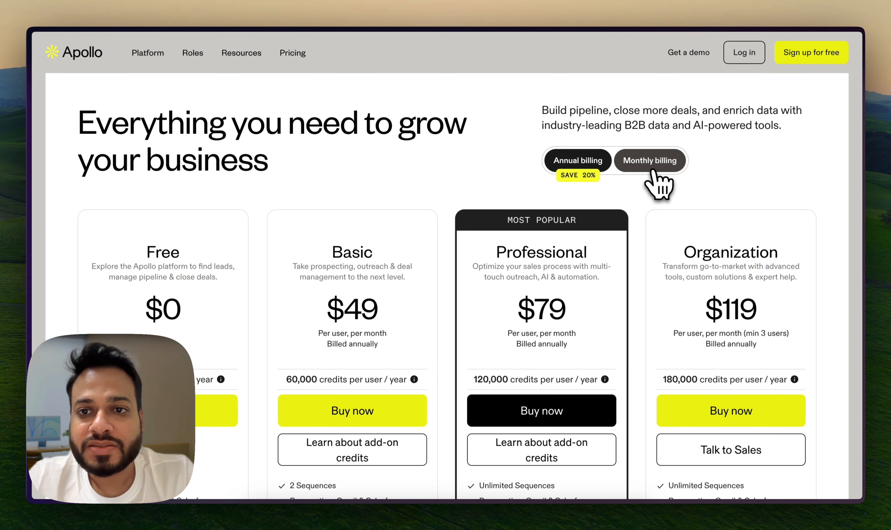
click(653, 171)
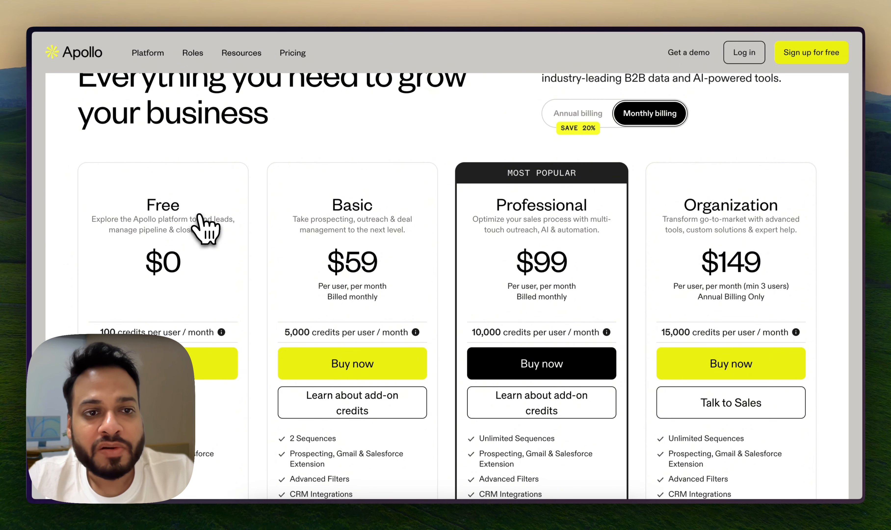
Examine the monthly prices and credit allowances of the Apollo plans, including the explanation of what Basic plan credits cover
scroll(181, 239, down, 1)
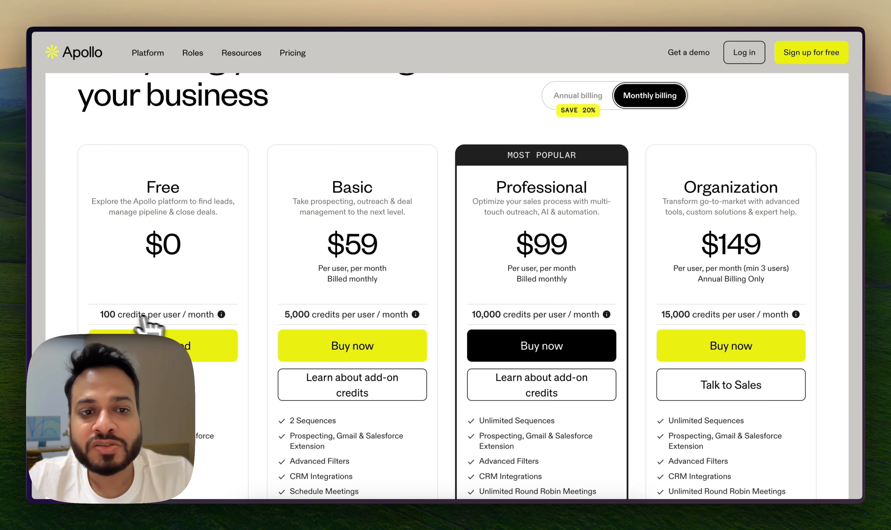
scroll(254, 311, down, 1)
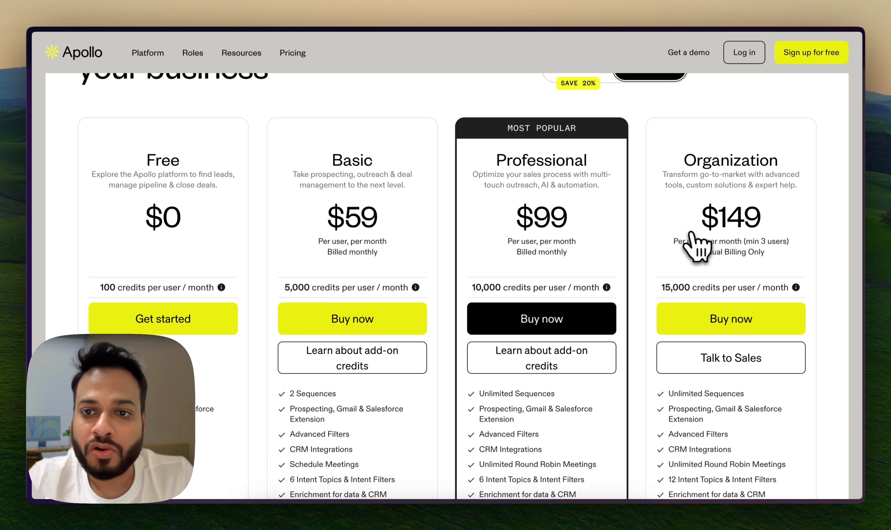
scroll(470, 282, down, 1)
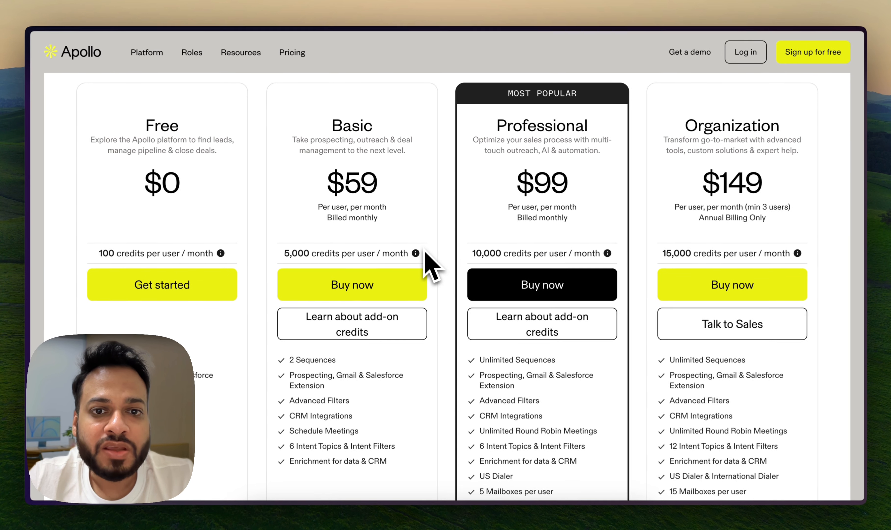
mouse_move(417, 252)
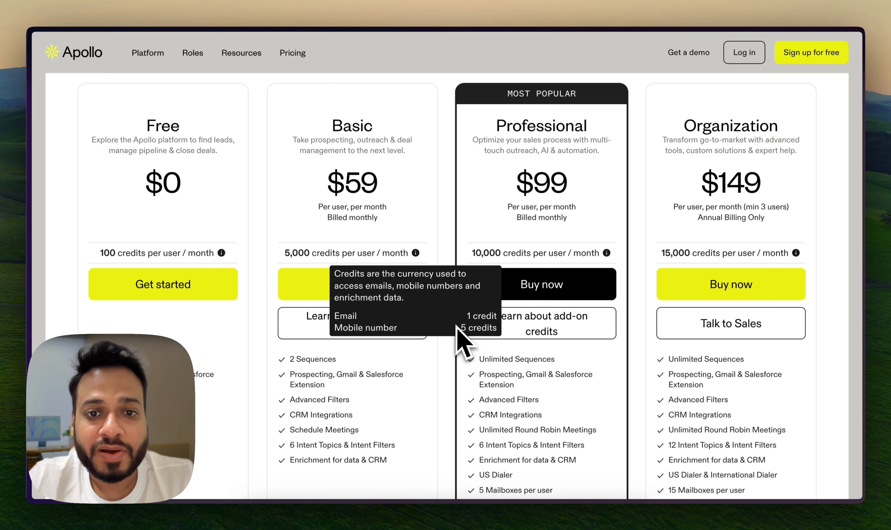
scroll(309, 252, up, 1)
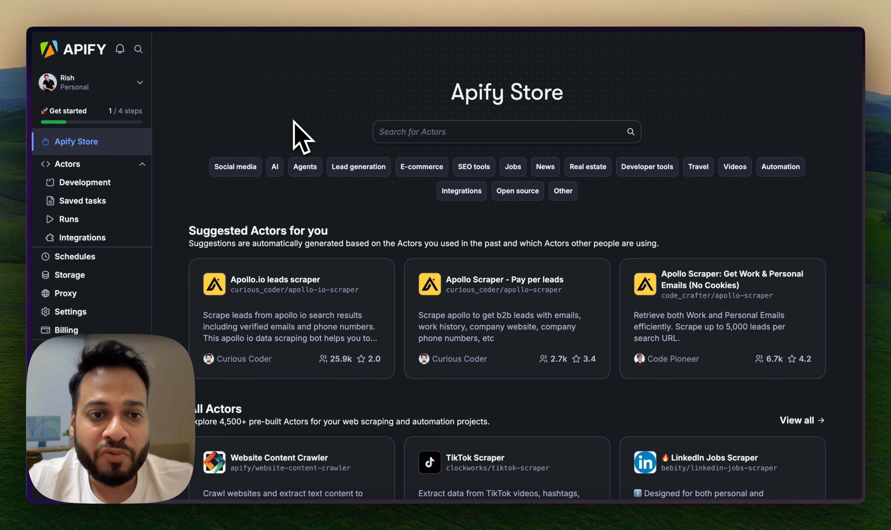
Browse the scraper actors in the Apify Store, starting with the AI category
scroll(352, 205, down, 2)
click(275, 133)
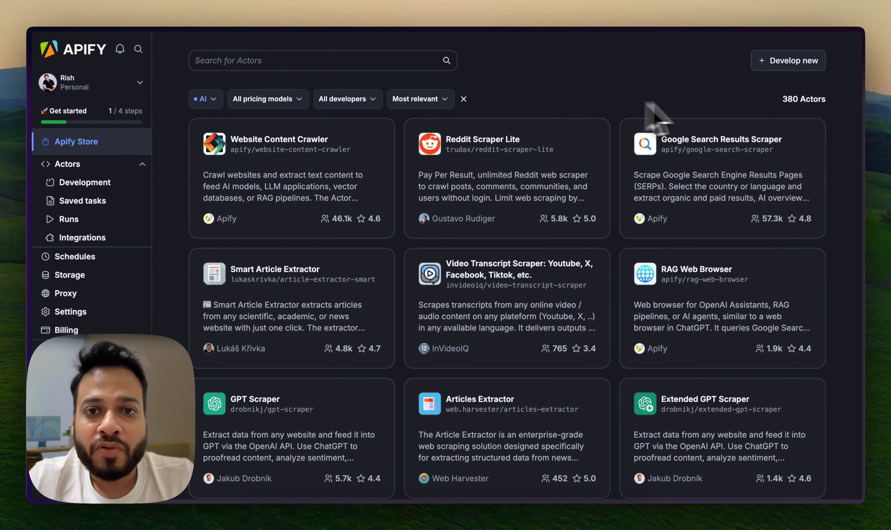
scroll(805, 269, down, 5)
scroll(805, 295, down, 7)
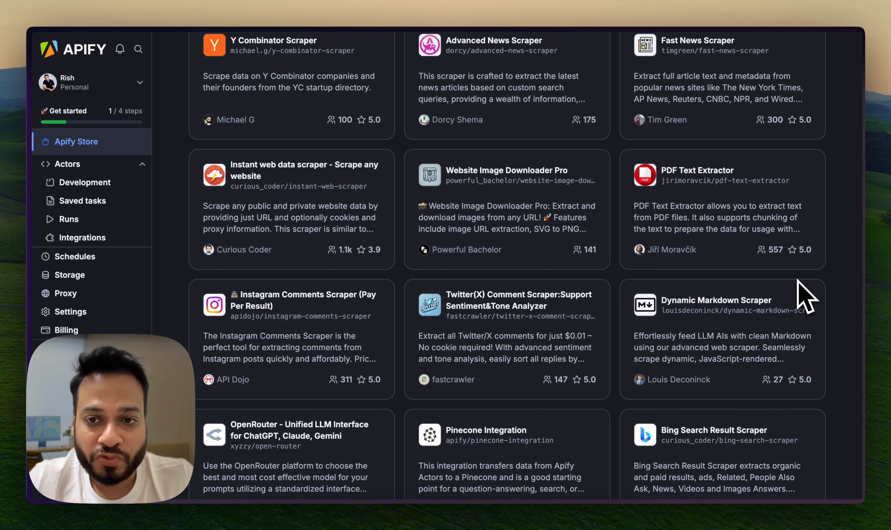
scroll(670, 319, up, 4)
scroll(670, 318, up, 4)
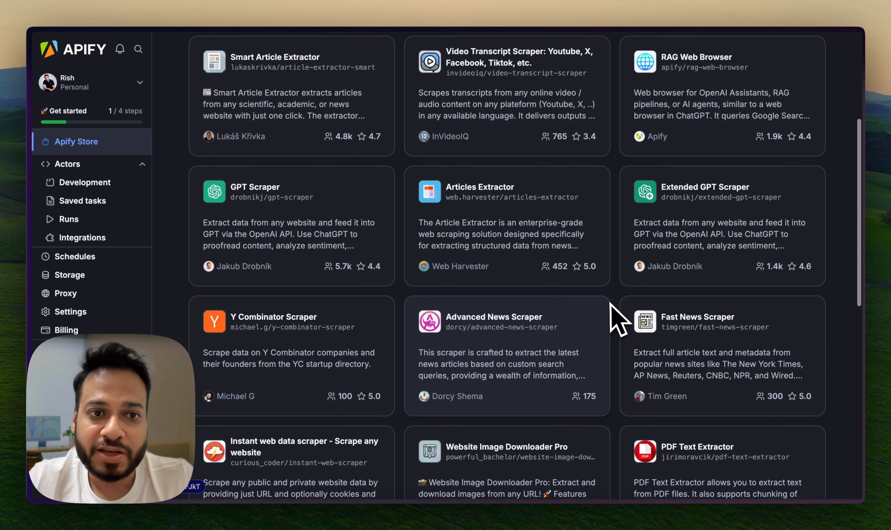
scroll(610, 304, down, 10)
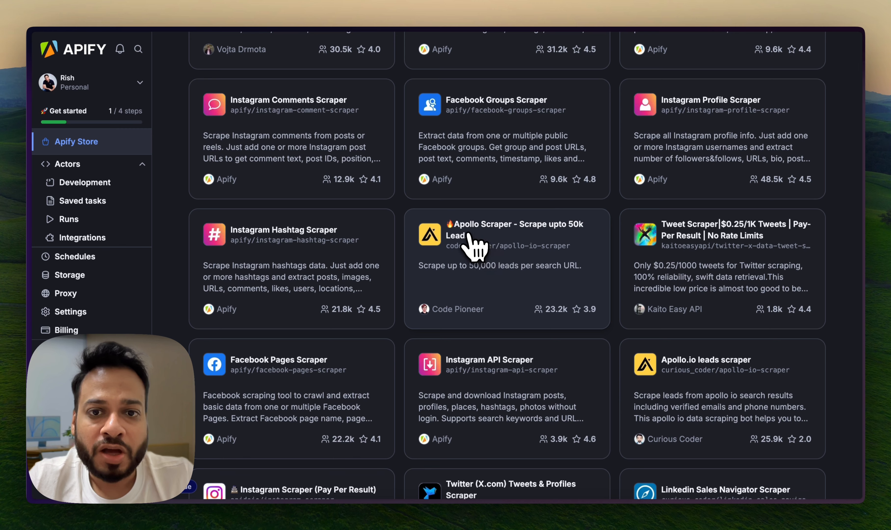
Open the "Apollo Scraper - Scrape upto 50k Leads" actor and check its pricing details
click(521, 246)
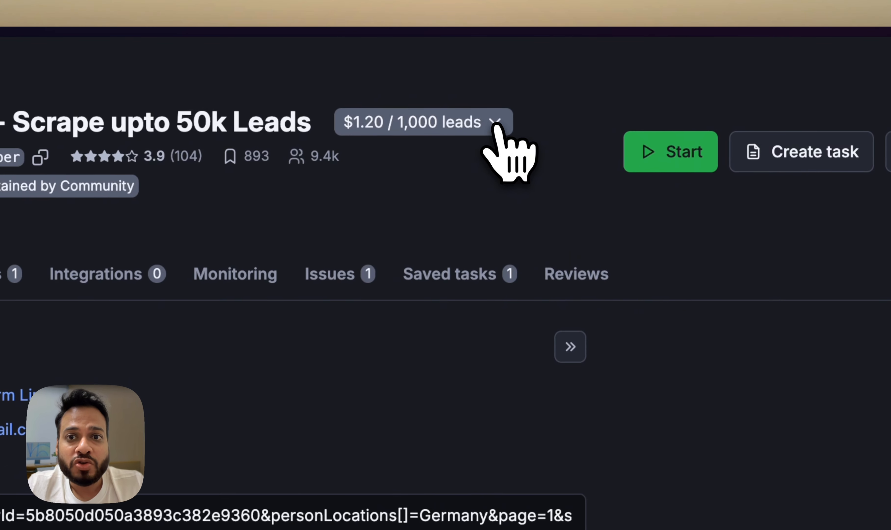
click(581, 74)
mouse_move(416, 261)
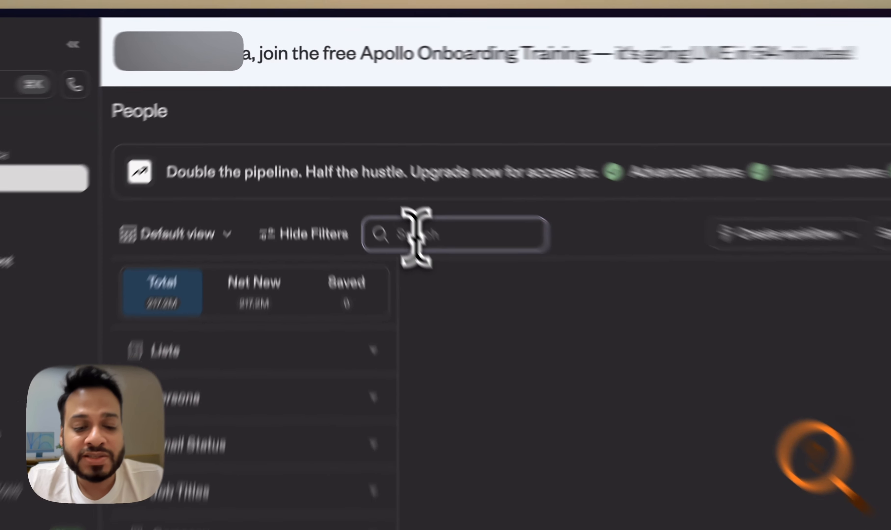
Search Apollo's people database for "real estate agents"
text(rec)
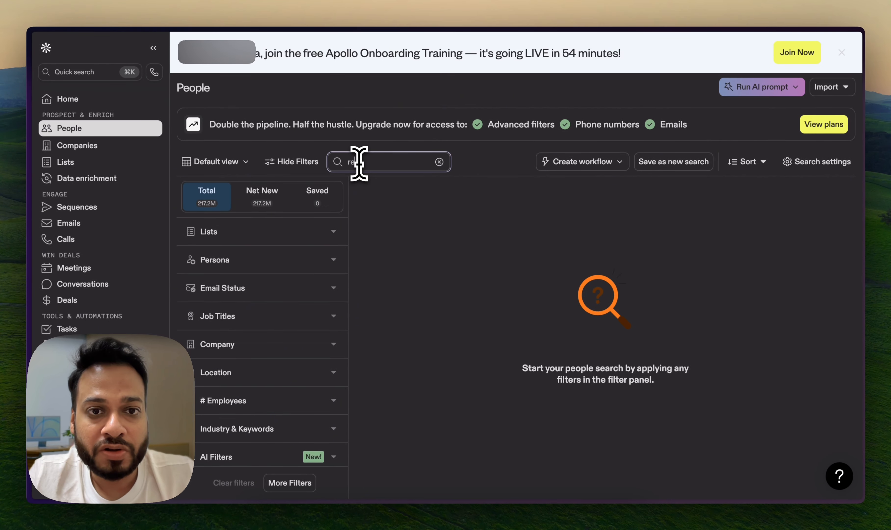
text(state agents)
key(Return)
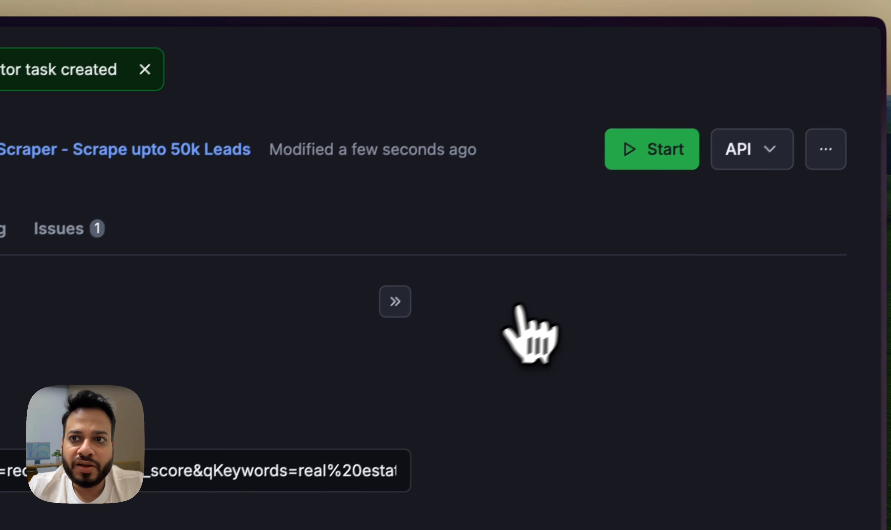
Start the saved Apollo Scraper task in Apify and view the export options for its run results
click(657, 164)
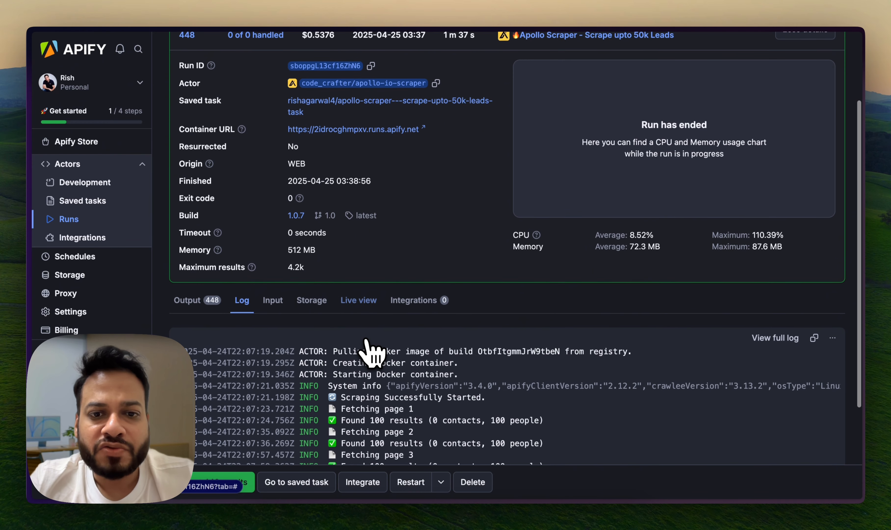
scroll(368, 348, down, 2)
click(216, 481)
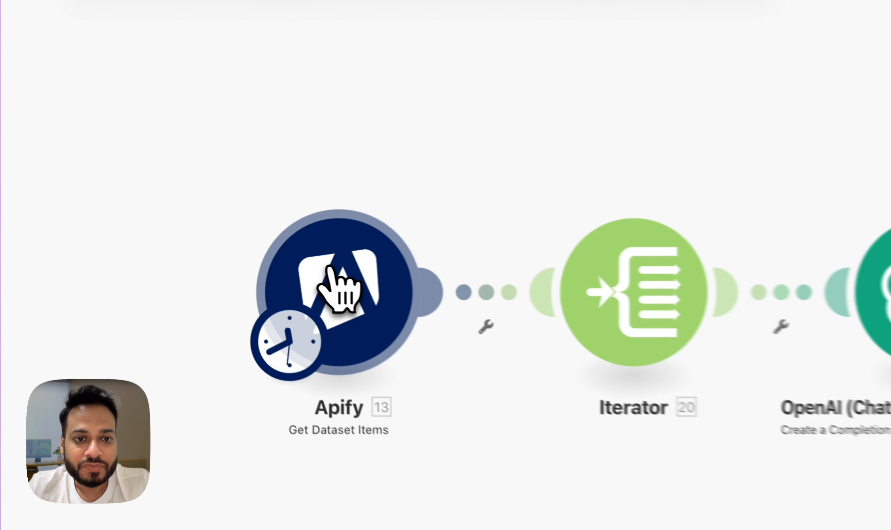
click(330, 268)
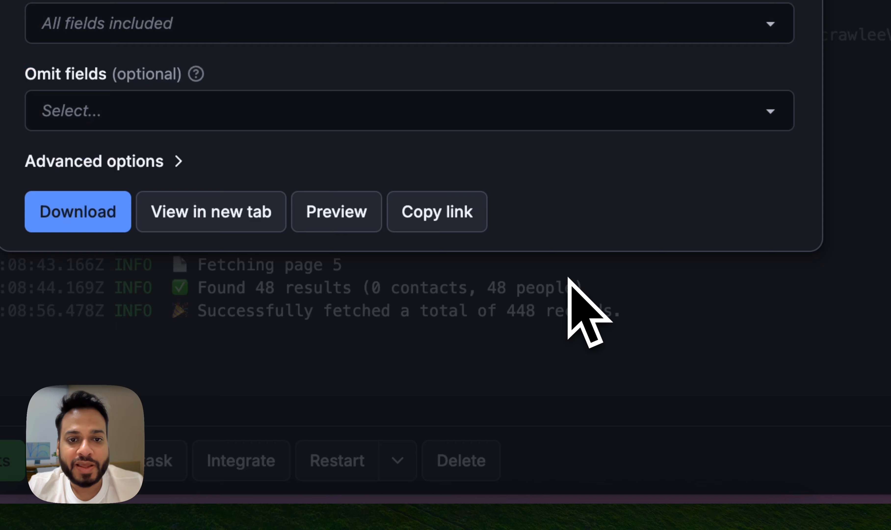
click(780, 0)
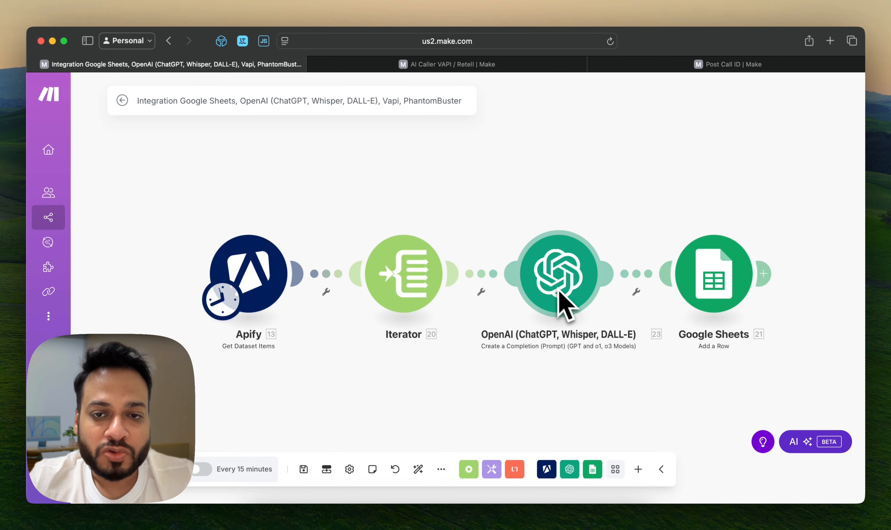
Set the item limit of the Apify Get Dataset Items module in the Make scenario to 10
click(253, 271)
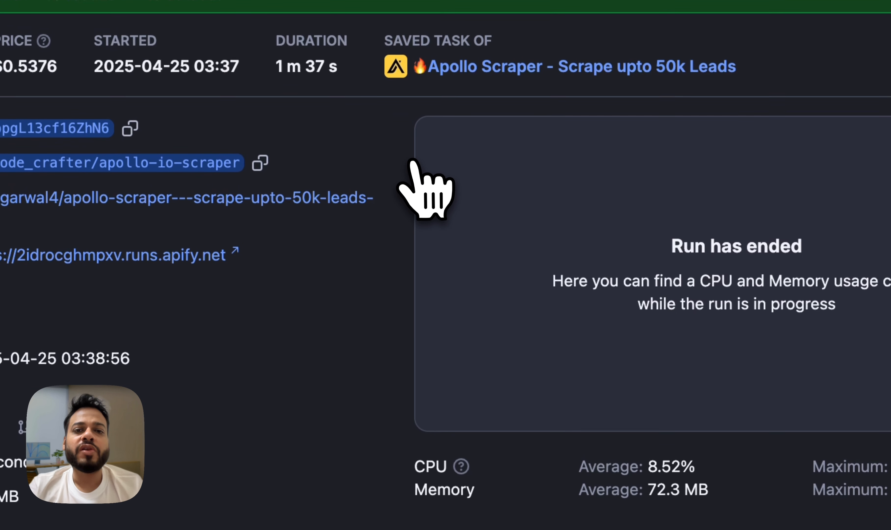
scroll(427, 189, down, 1)
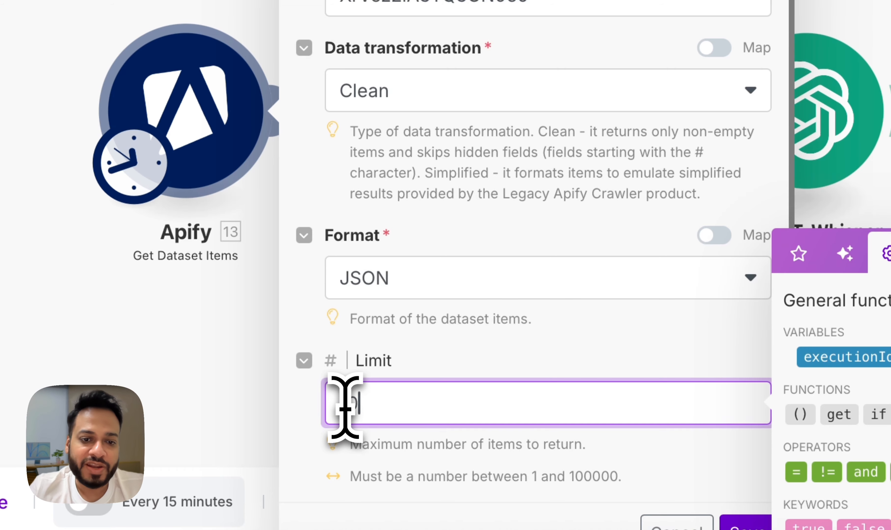
text(10)
click(536, 355)
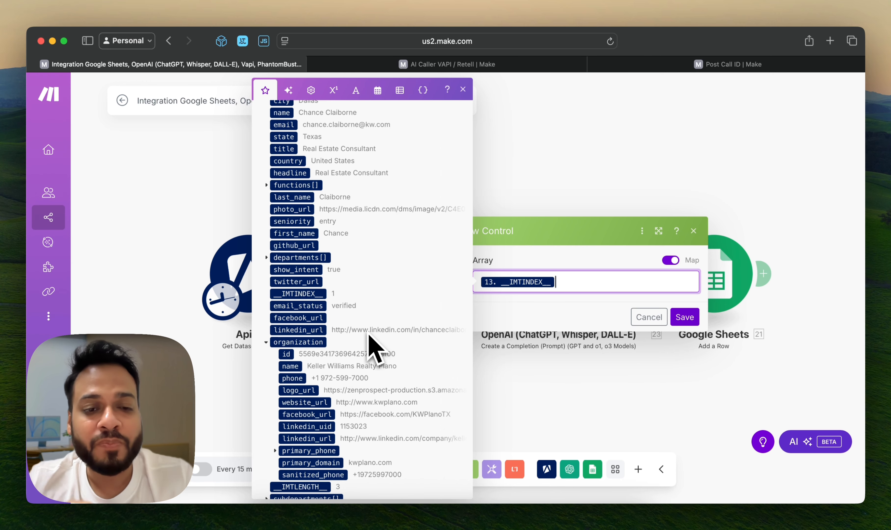
Review the Apify fields available for the Iterator's array mapping and save the Iterator module
scroll(369, 336, down, 5)
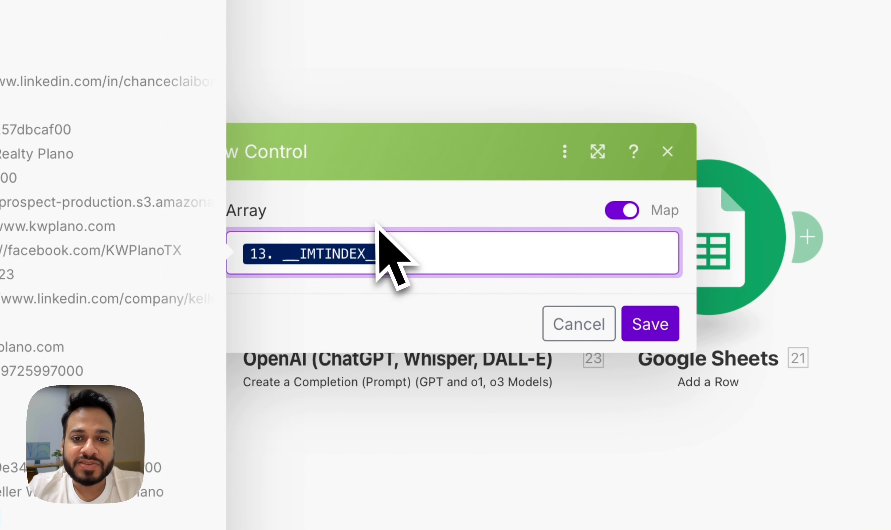
click(556, 270)
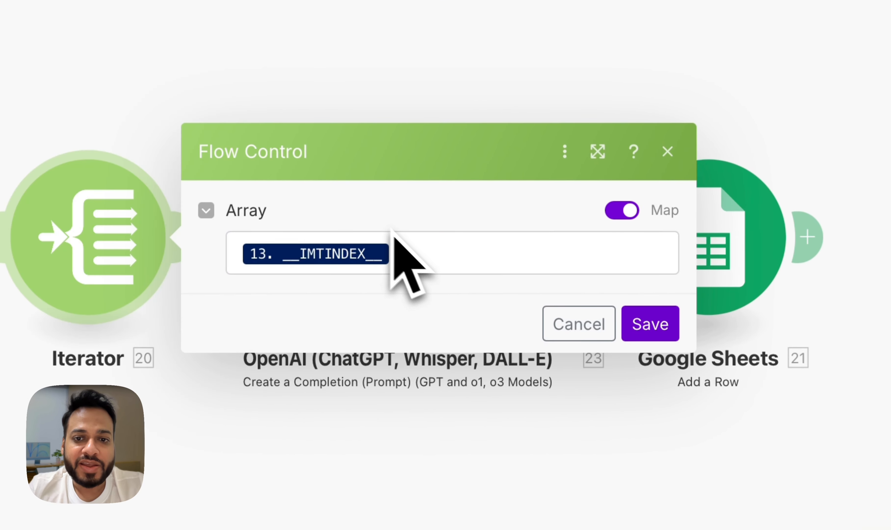
click(637, 323)
Open the OpenAI module's settings and check the available completion methods, keeping the Chat Completion method
click(447, 204)
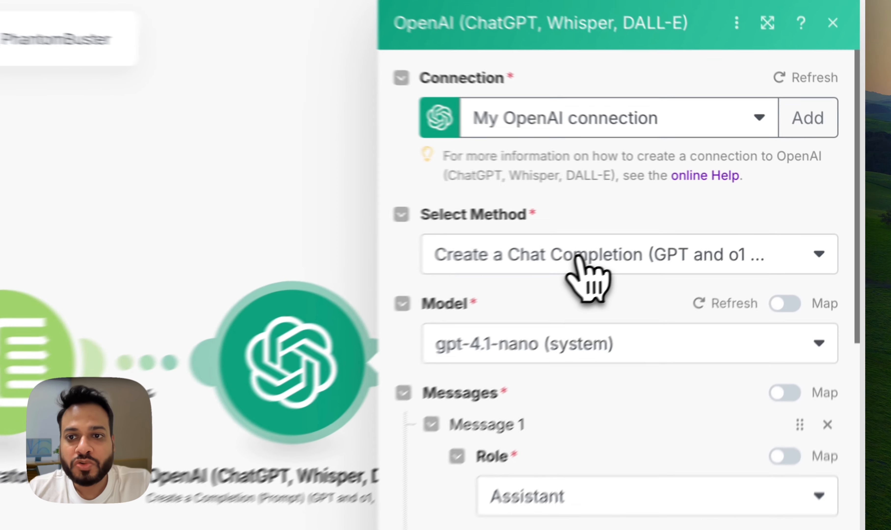
click(710, 217)
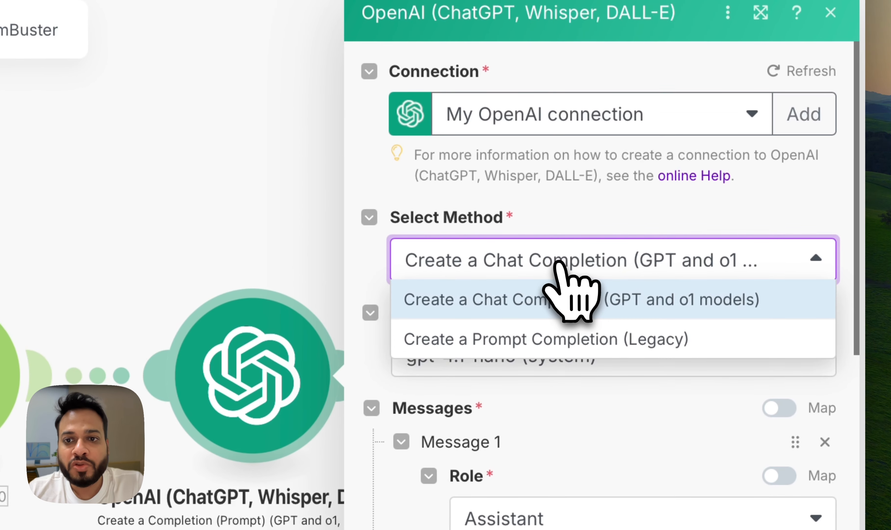
click(557, 263)
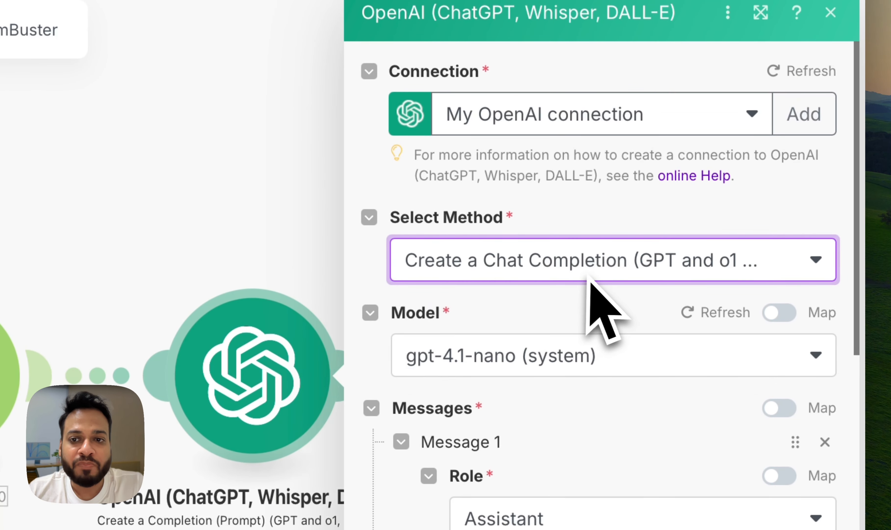
click(458, 367)
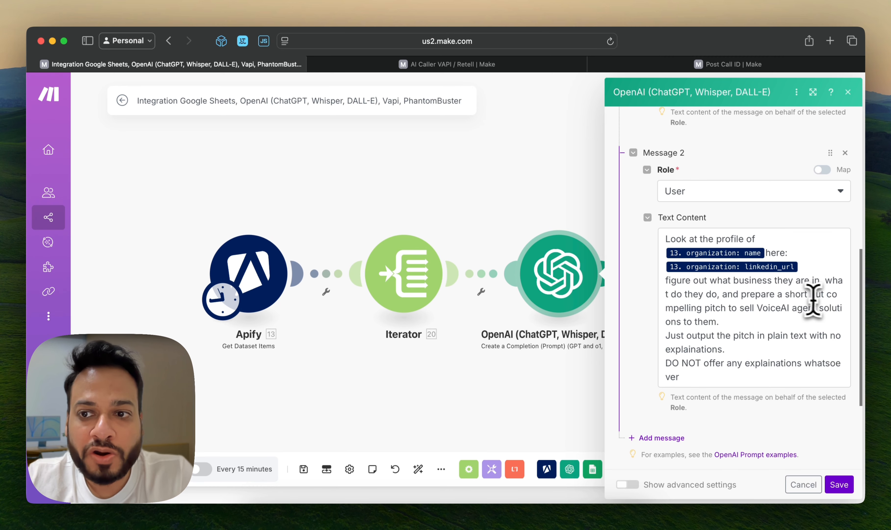
Review the Message 2 user prompt and its mapped organization fields, and save the OpenAI module
click(676, 325)
click(648, 91)
click(676, 340)
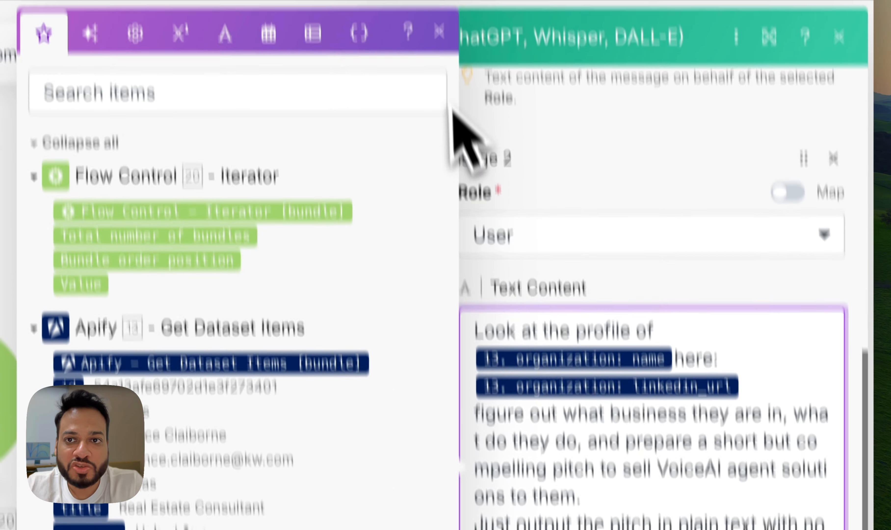
click(439, 32)
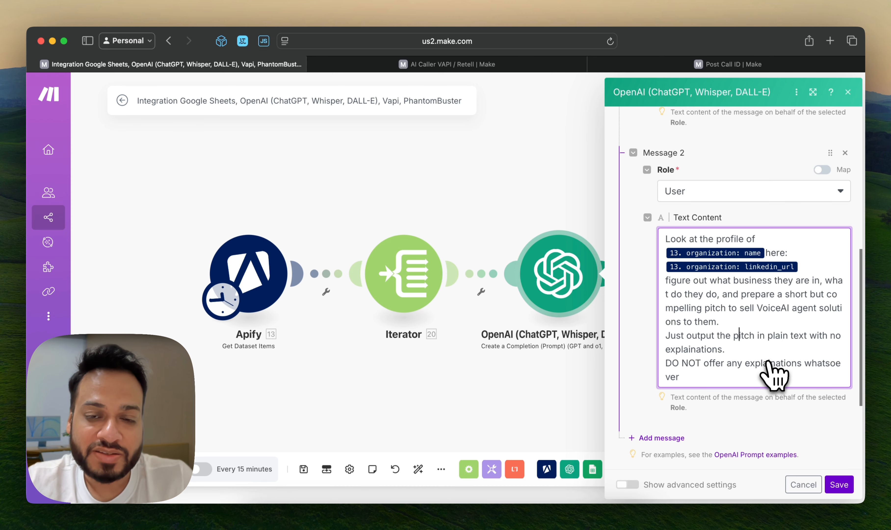
click(839, 485)
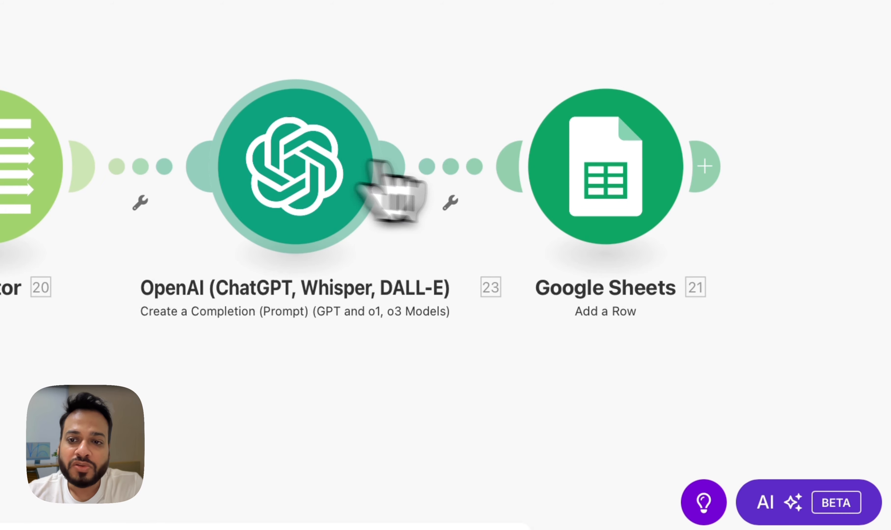
Open the Google Sheets Add a Row module and review its spreadsheet settings and column mappings through the Pitch field, then close it
click(710, 277)
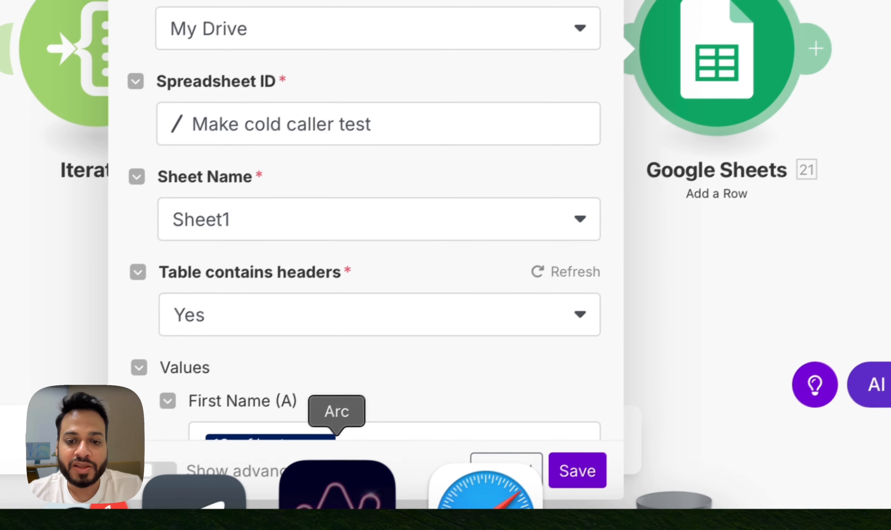
click(336, 505)
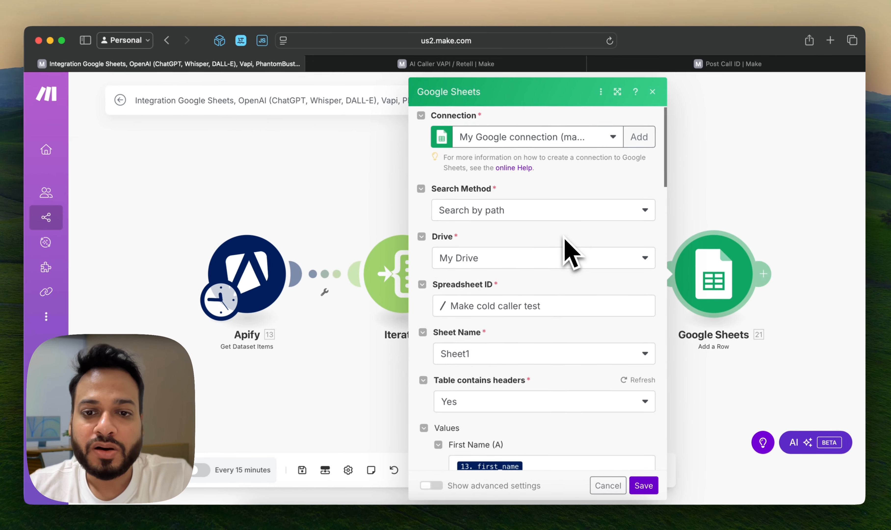
scroll(568, 253, down, 5)
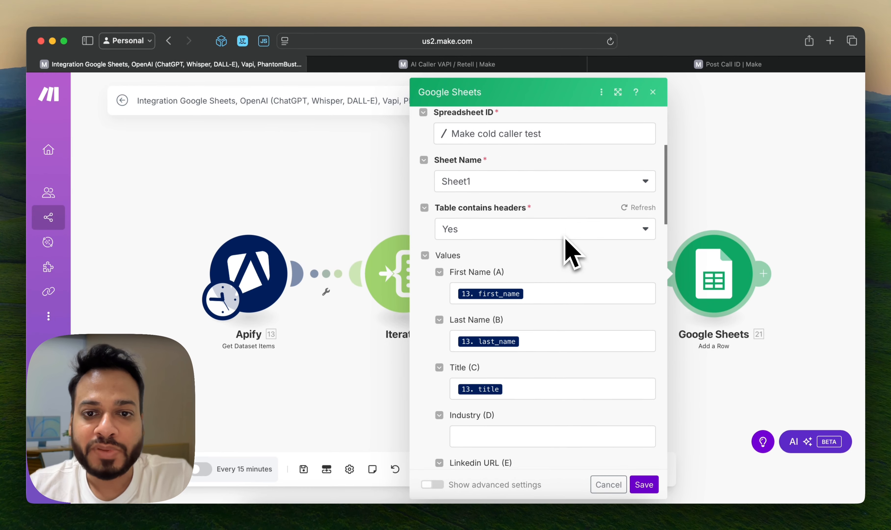
click(518, 260)
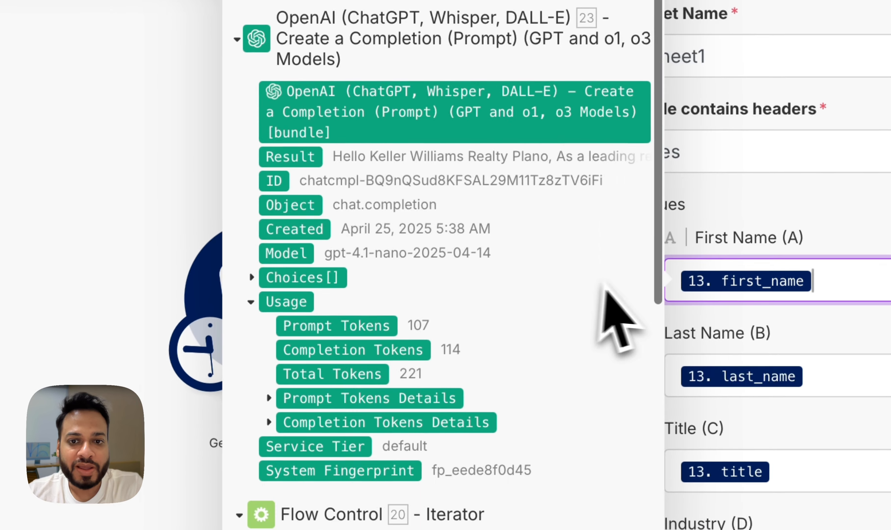
scroll(778, 325, down, 8)
click(656, 372)
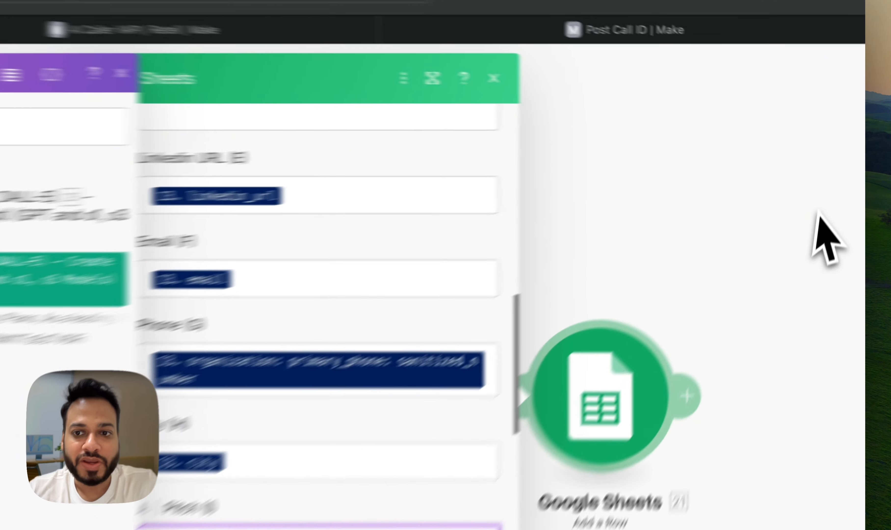
click(835, 169)
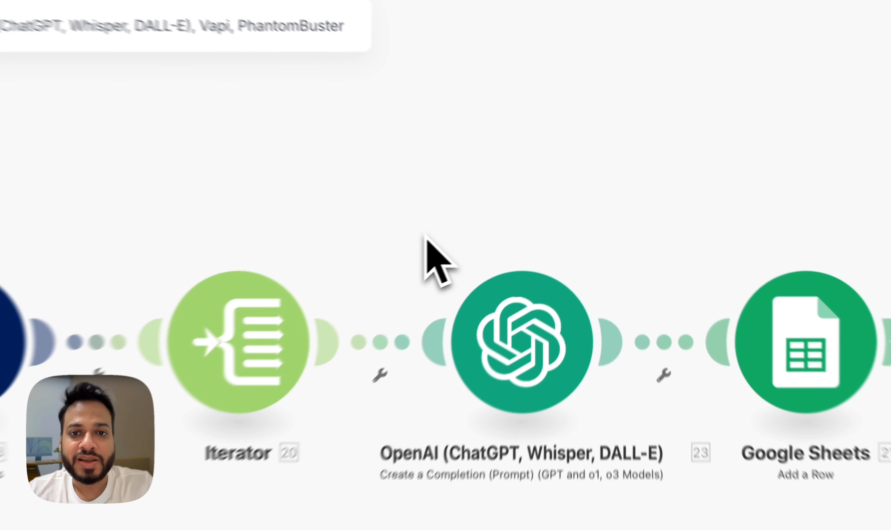
Run the lead scenario once and check the lead rows it adds to the Make cold caller test spreadsheet
double_click(437, 232)
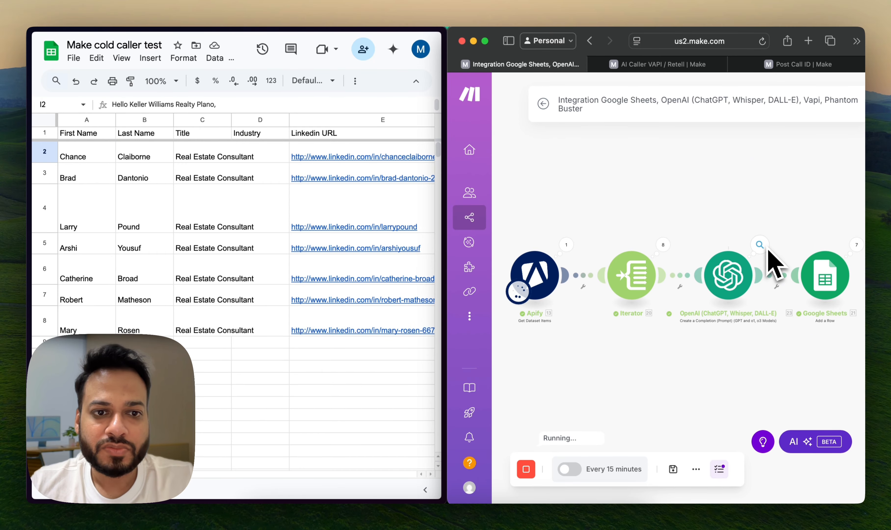
mouse_move(477, 307)
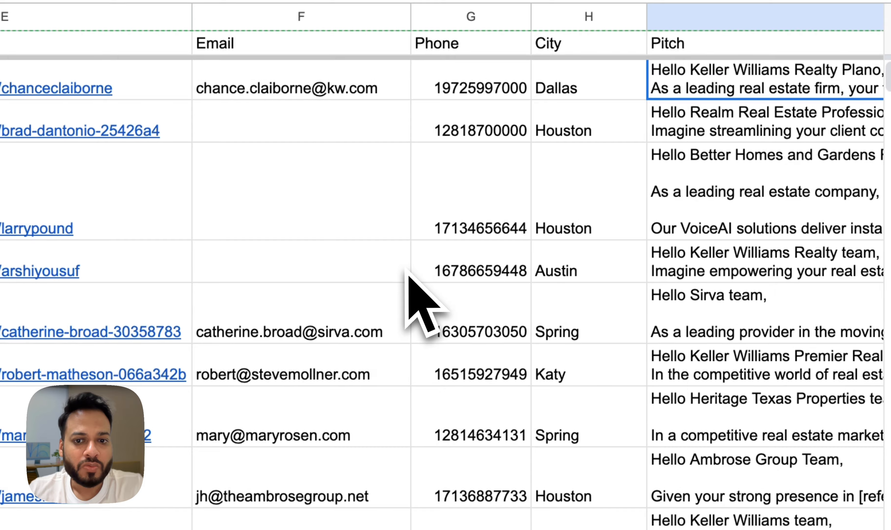
scroll(411, 298, down, 2)
scroll(411, 298, up, 2)
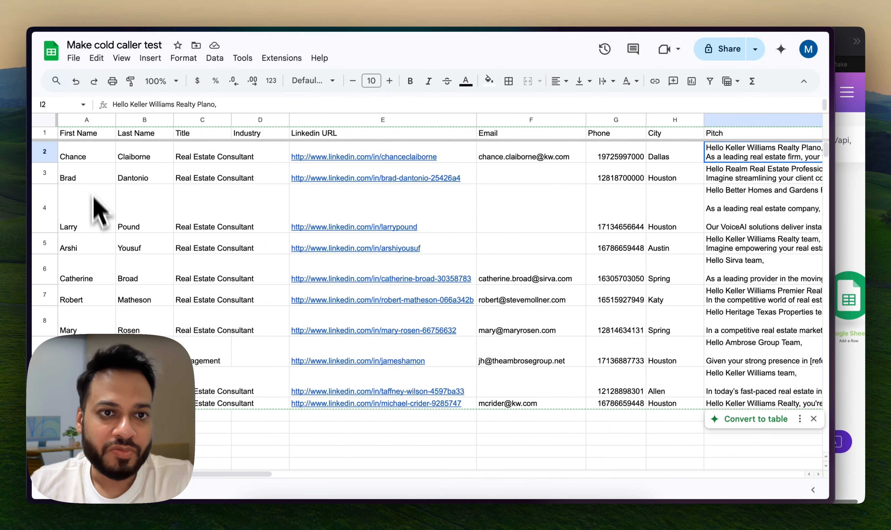
scroll(553, 362, right, 10)
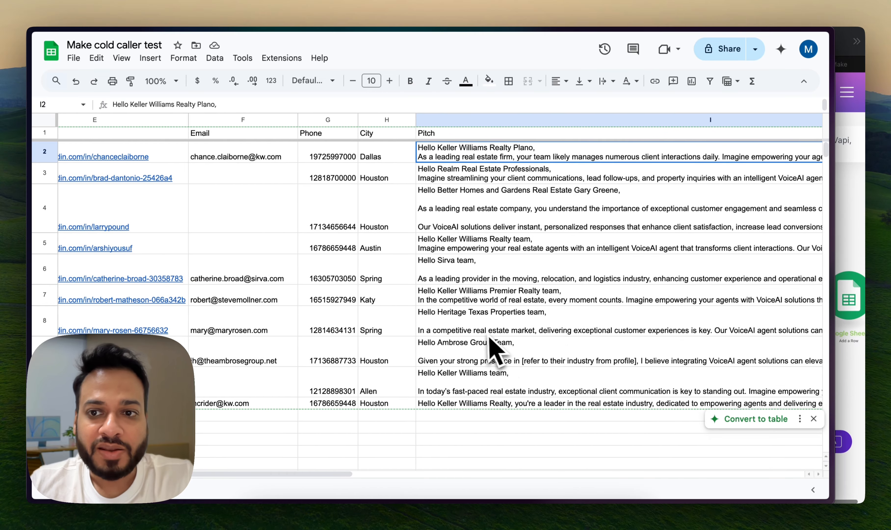
Examine the generated sales pitches in the Pitch column for rows 5 to 7
click(387, 223)
click(517, 226)
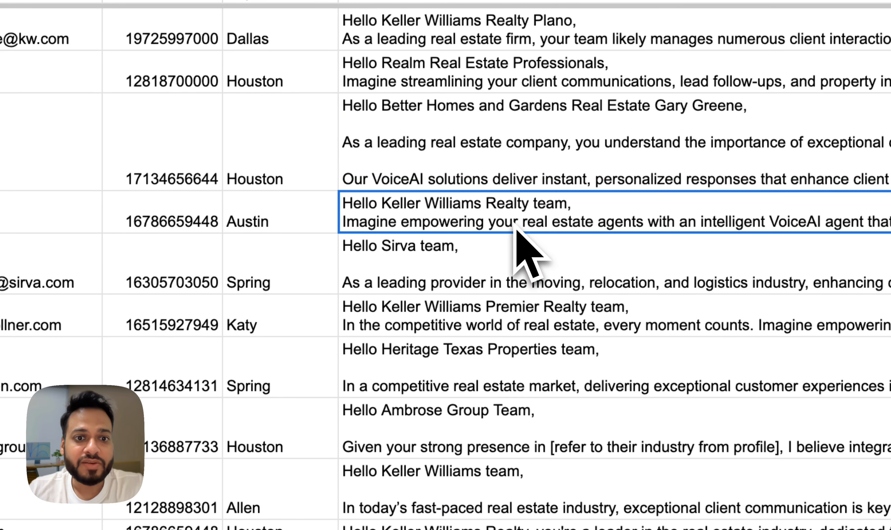
click(516, 265)
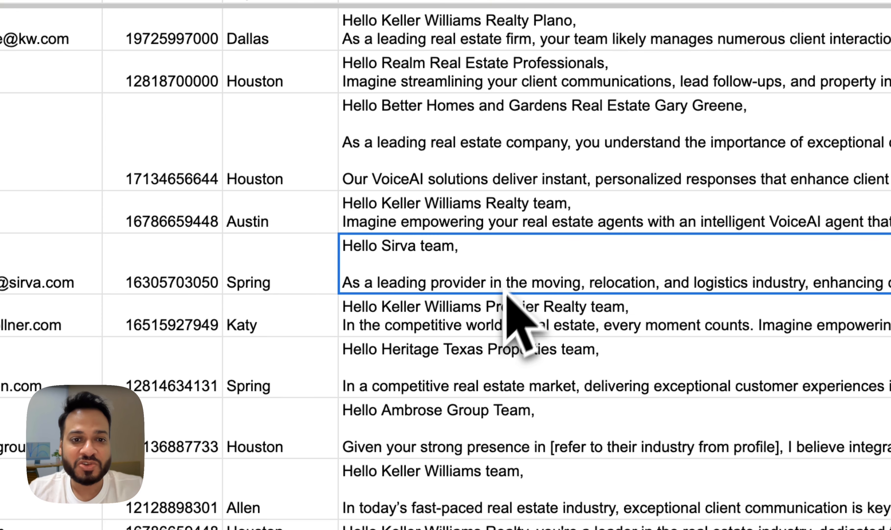
click(513, 306)
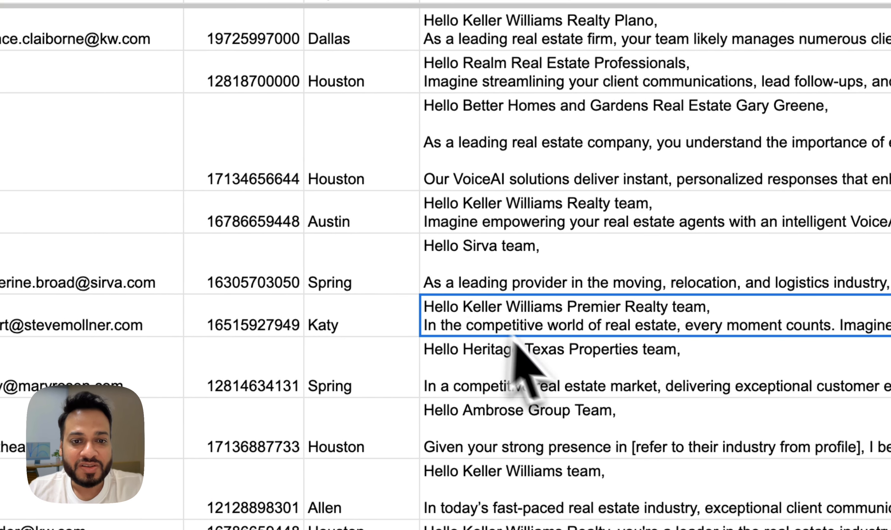
Inspect the pitches in rows 4 and 5 along with the Called and Call ID columns, then return to Make
click(665, 221)
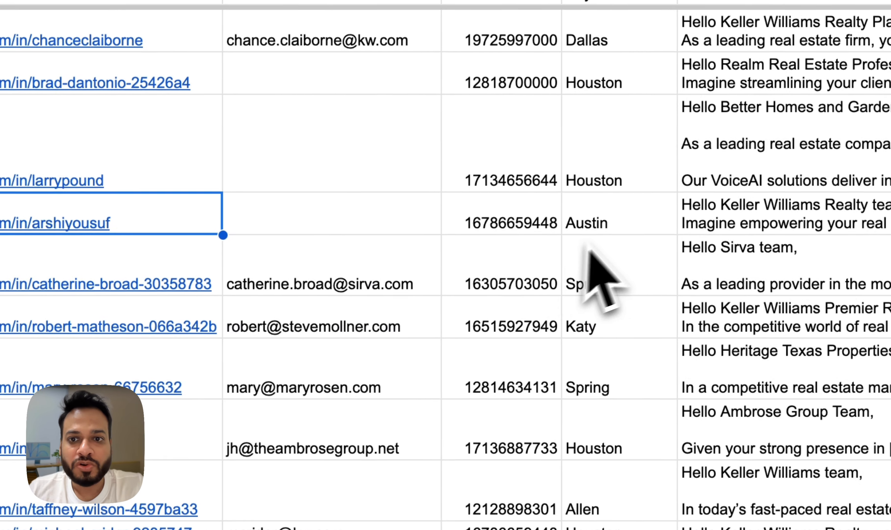
click(645, 226)
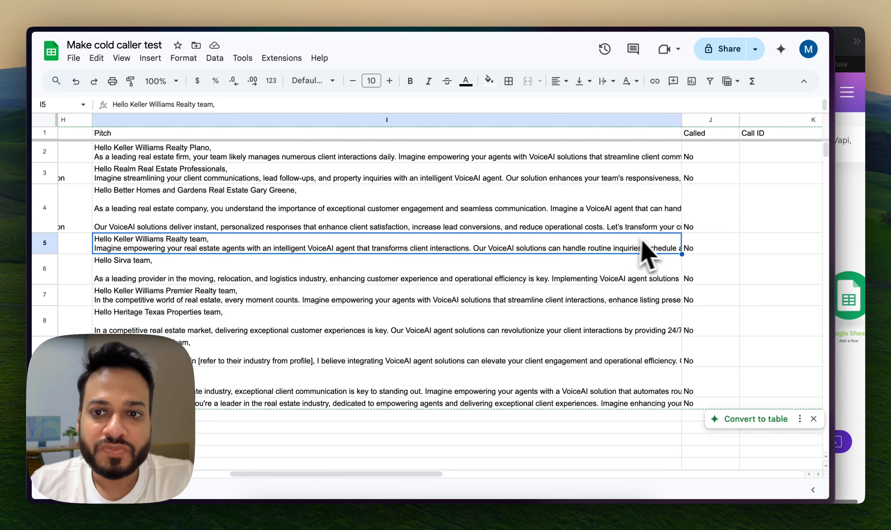
click(454, 227)
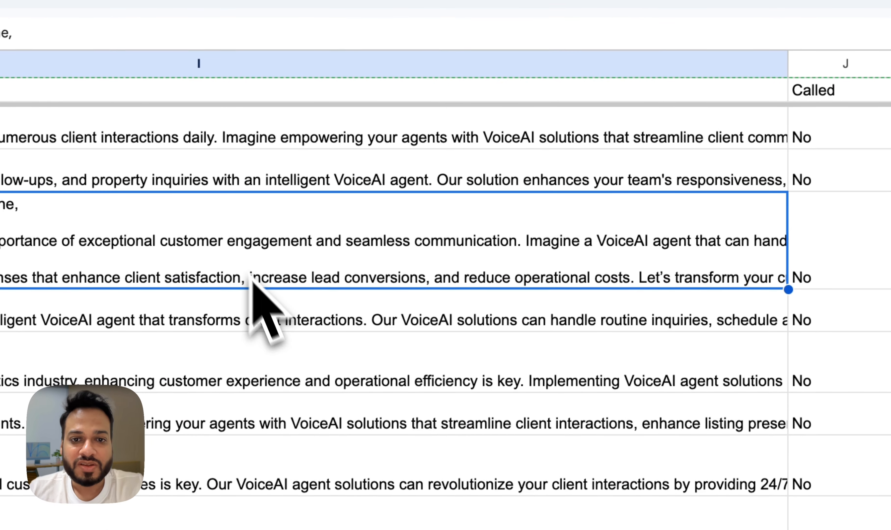
scroll(252, 281, left, 5)
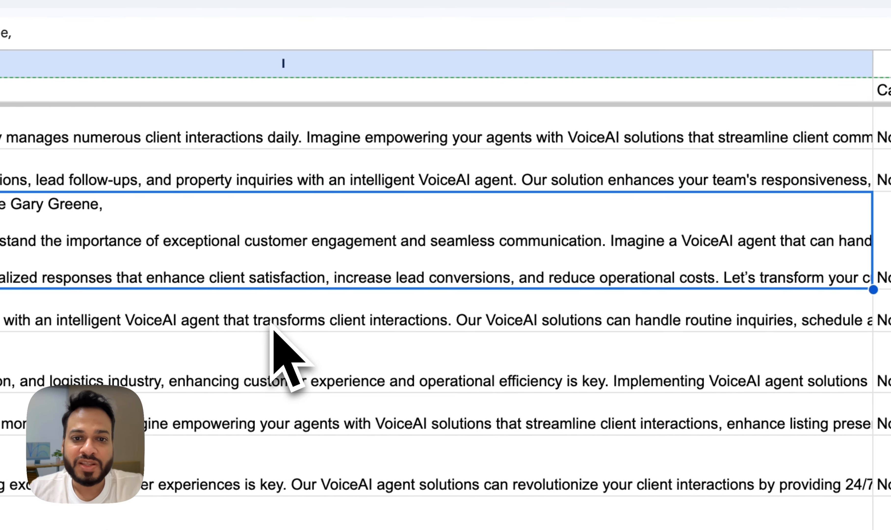
scroll(271, 327, right, 5)
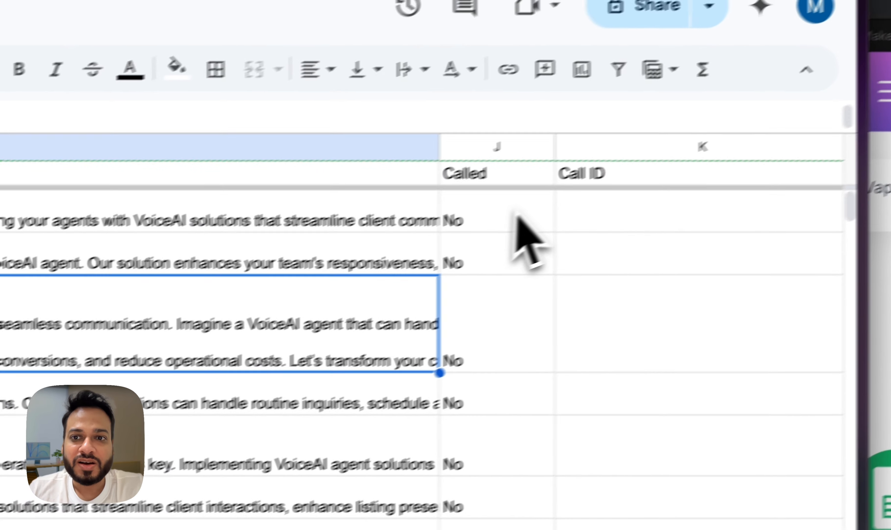
click(488, 235)
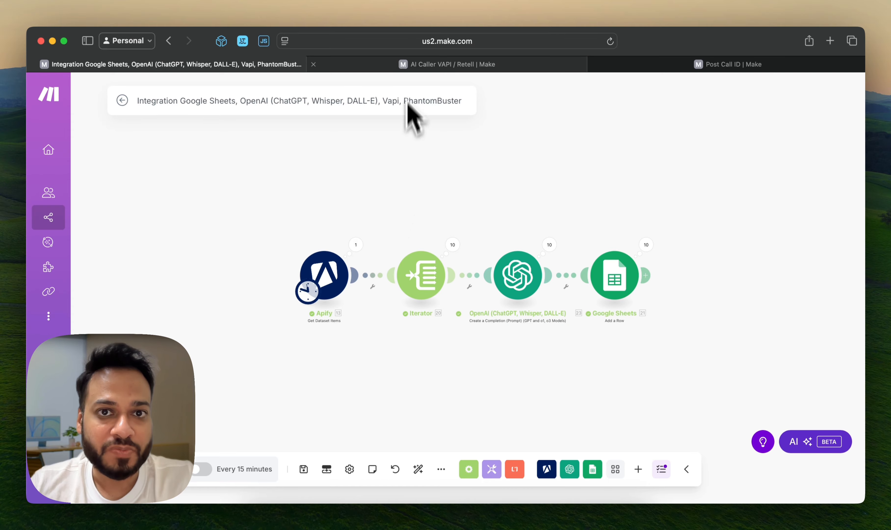
Switch to the AI Caller VAPI / Retell scenario, review the Google Sheets Search Rows module's filter, sorting and limit, and save the module
mouse_move(404, 71)
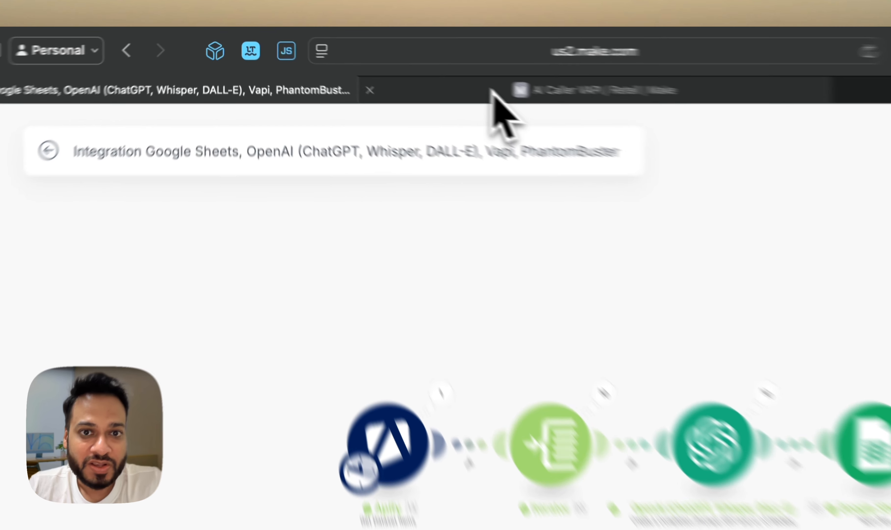
click(372, 64)
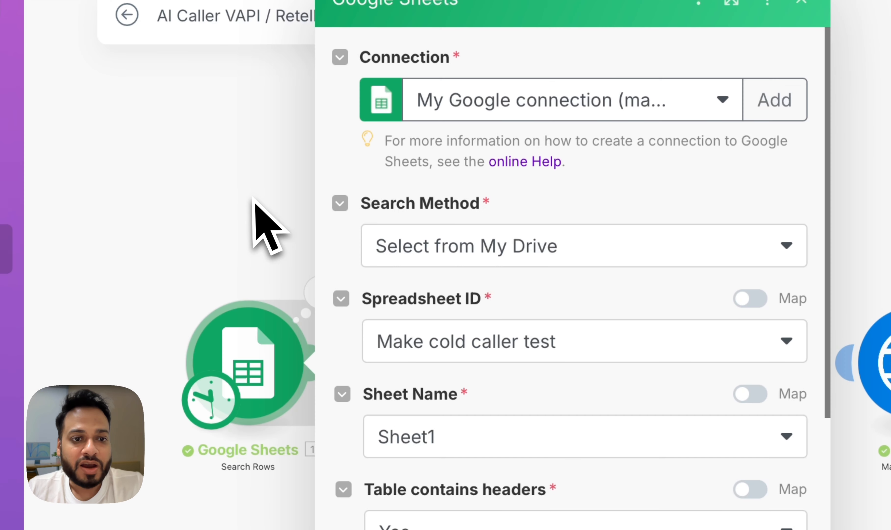
click(253, 201)
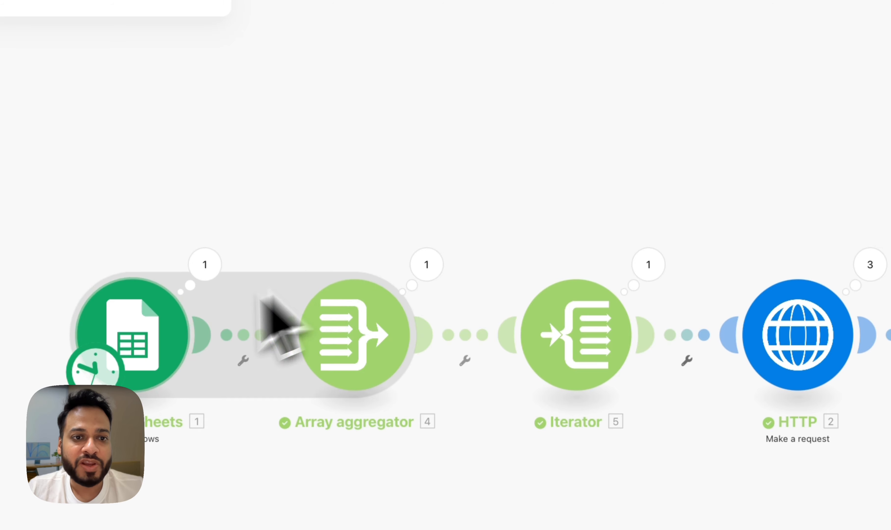
click(279, 360)
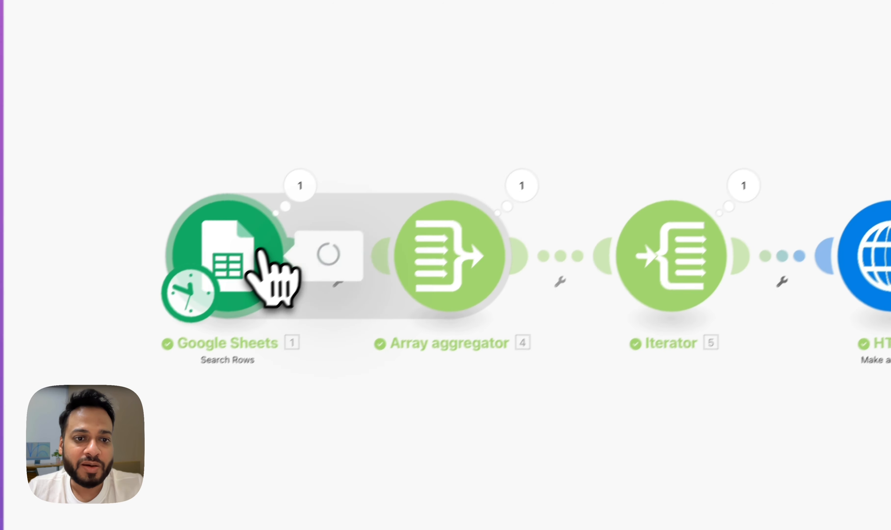
scroll(391, 323, down, 5)
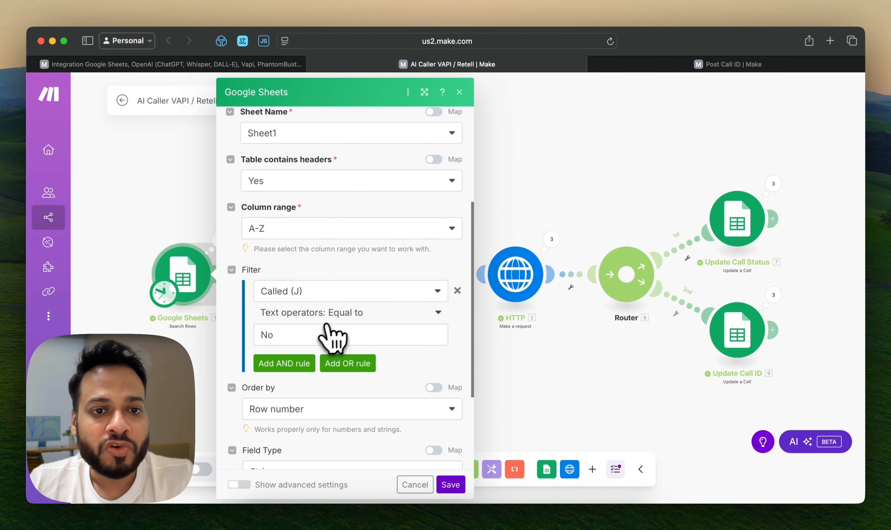
scroll(328, 325, down, 2)
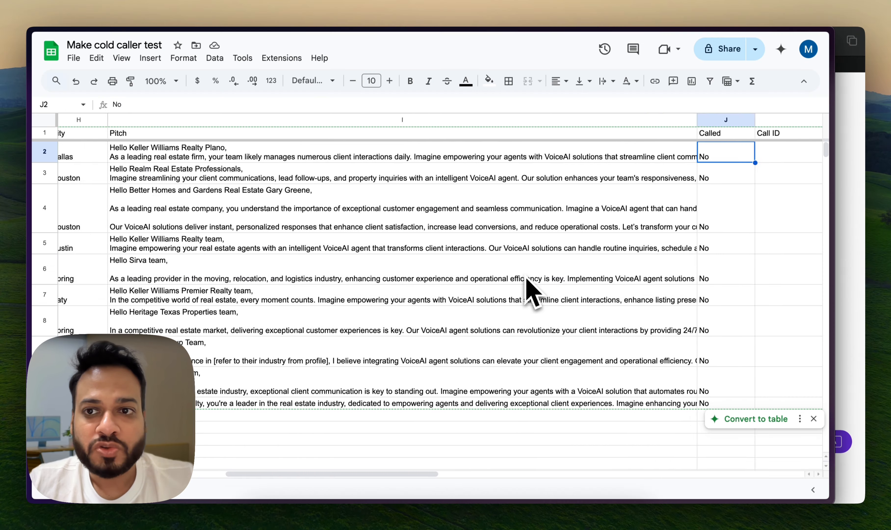
scroll(533, 288, right, 5)
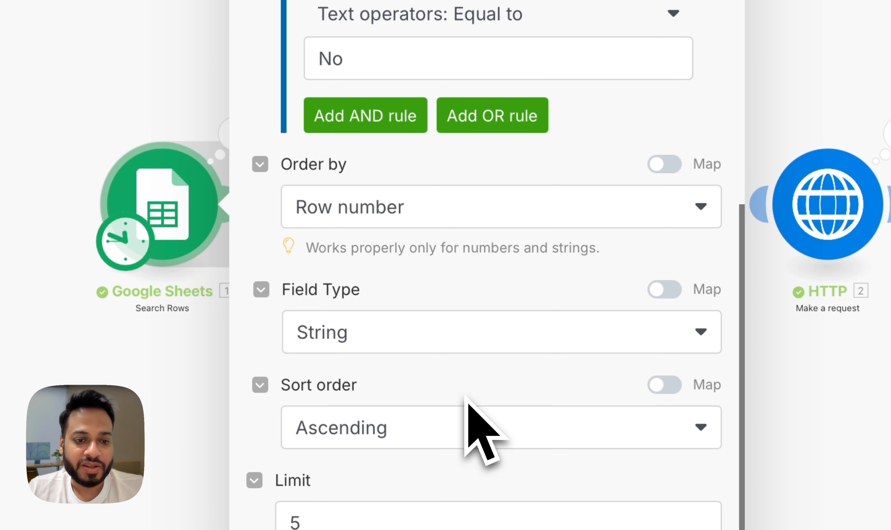
scroll(464, 395, up, 4)
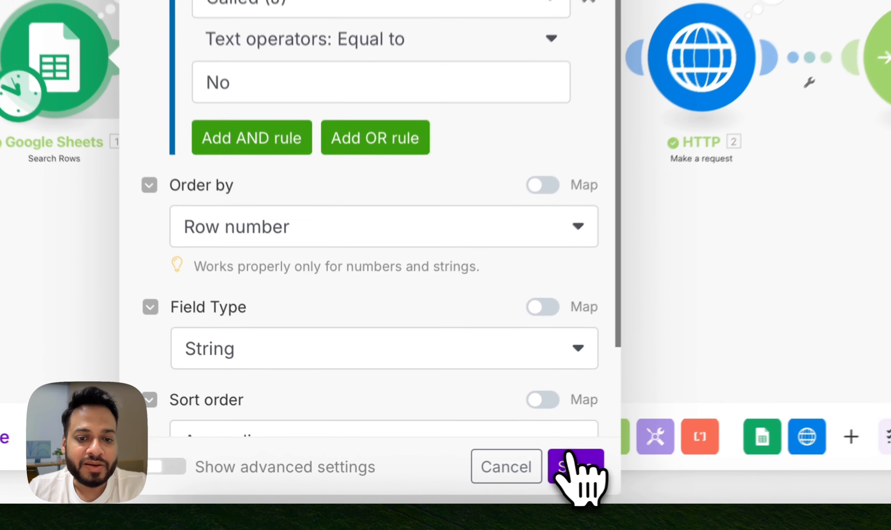
click(451, 484)
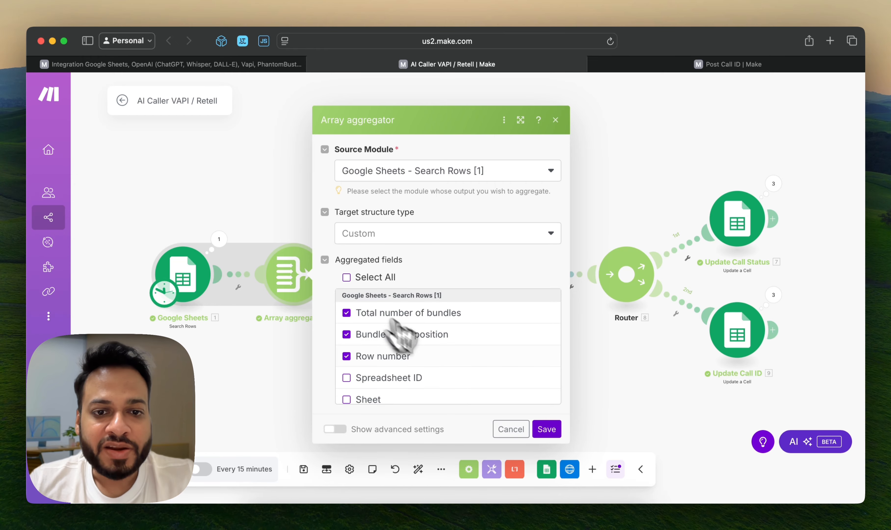
Review which sheet columns the Array aggregator collects from the Search Rows module, and close its settings without saving
scroll(439, 374, down, 10)
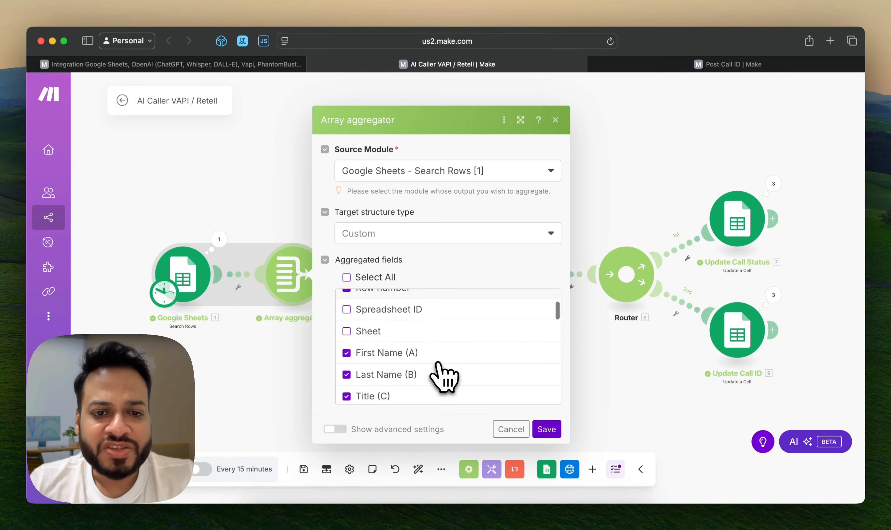
scroll(441, 376, up, 1)
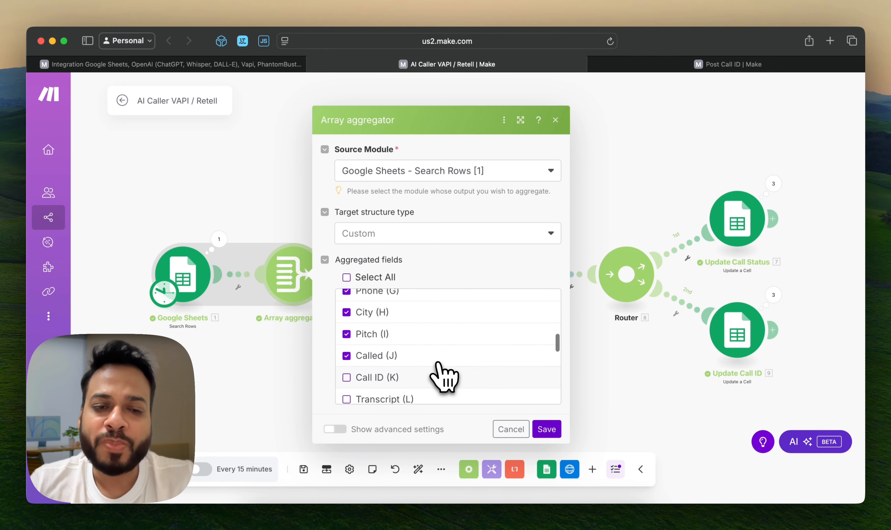
scroll(452, 383, up, 5)
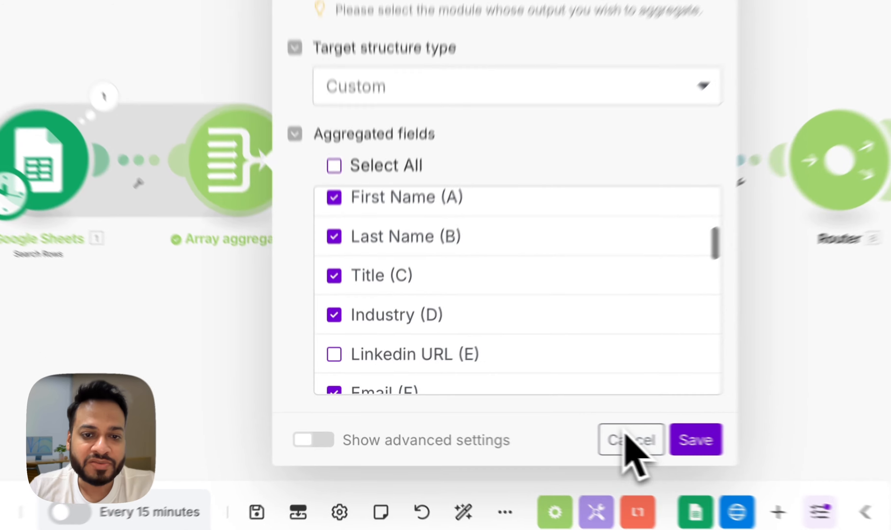
click(510, 428)
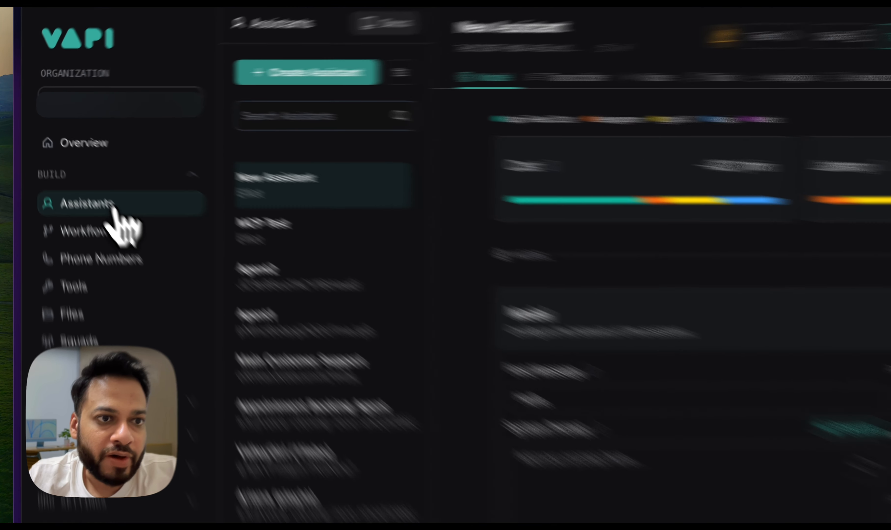
Create a new assistant named "AI Call Propsecting" from the Blank Template in the Vapi dashboard
click(88, 177)
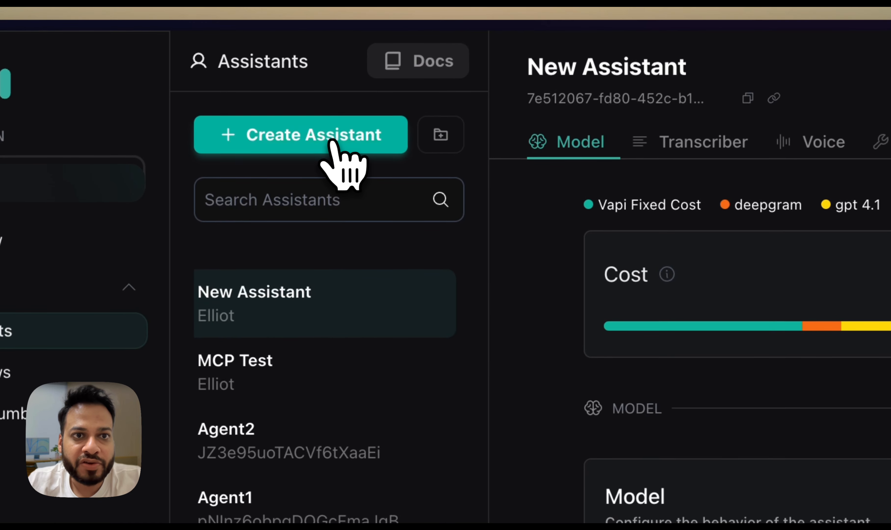
click(491, 63)
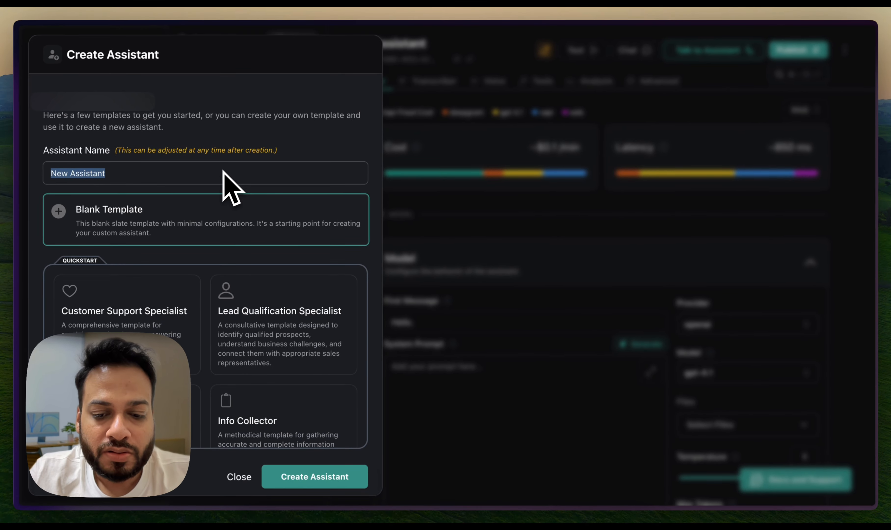
text(AI Call Propsecting)
scroll(235, 361, down, 2)
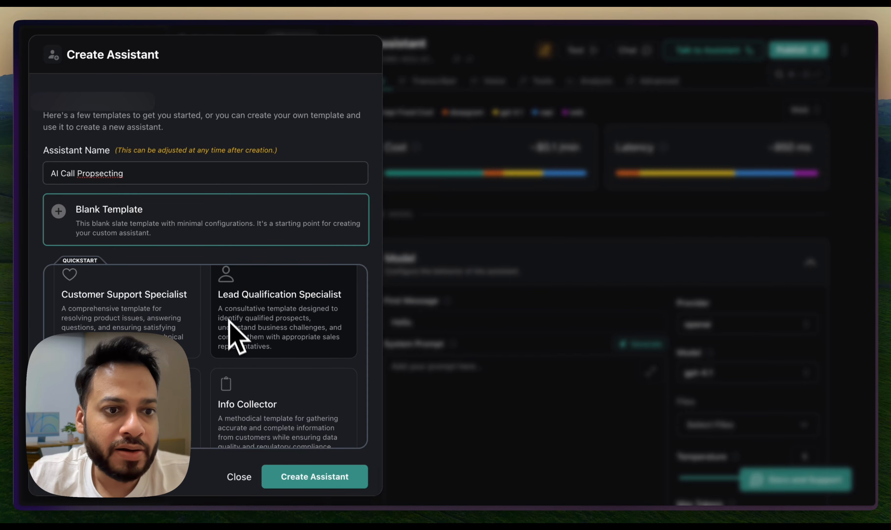
scroll(235, 327, down, 4)
scroll(224, 307, up, 6)
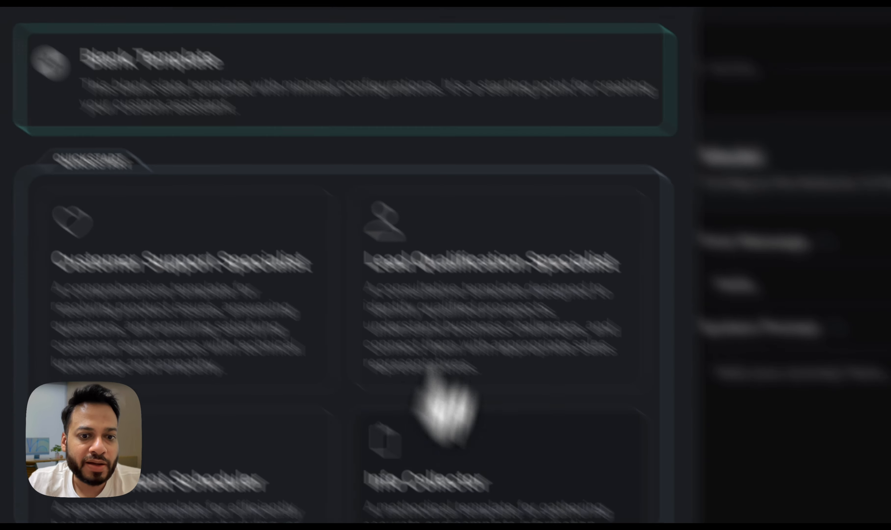
click(277, 484)
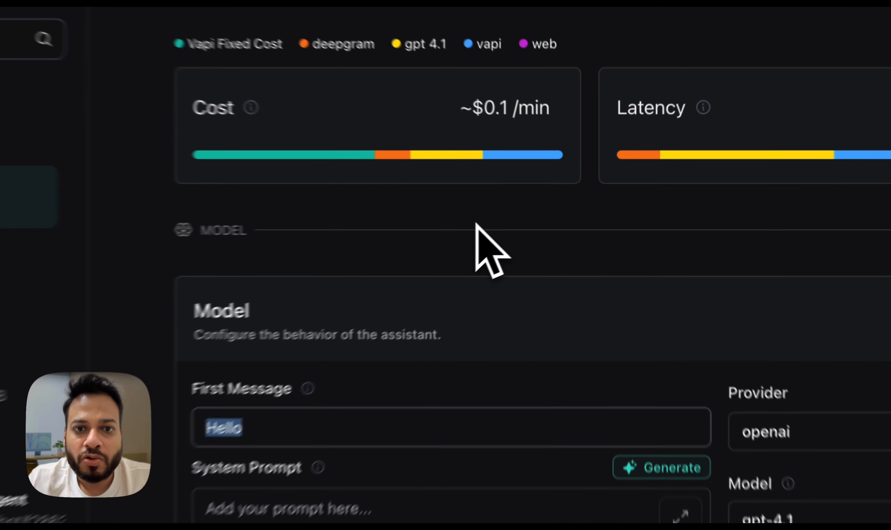
Set the New Assistant's first message to "Hey, is this {{name}}?"
click(347, 156)
scroll(463, 267, down, 2)
click(428, 294)
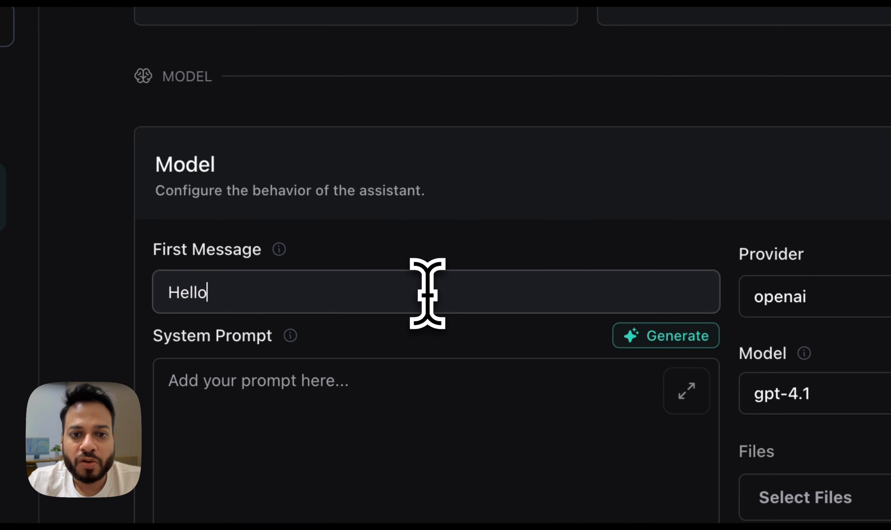
key(super+a)
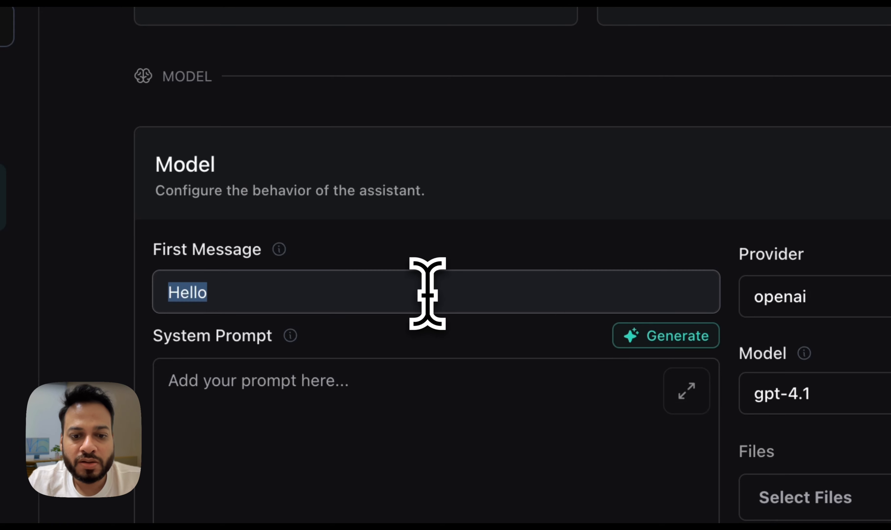
text(Hey, is this {{name)
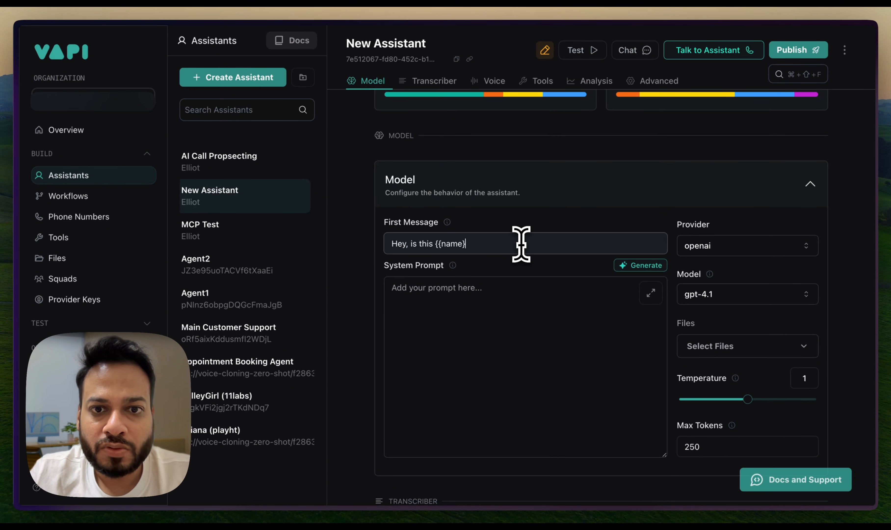
text(?)
scroll(461, 219, down, 1)
text(this {{name}})
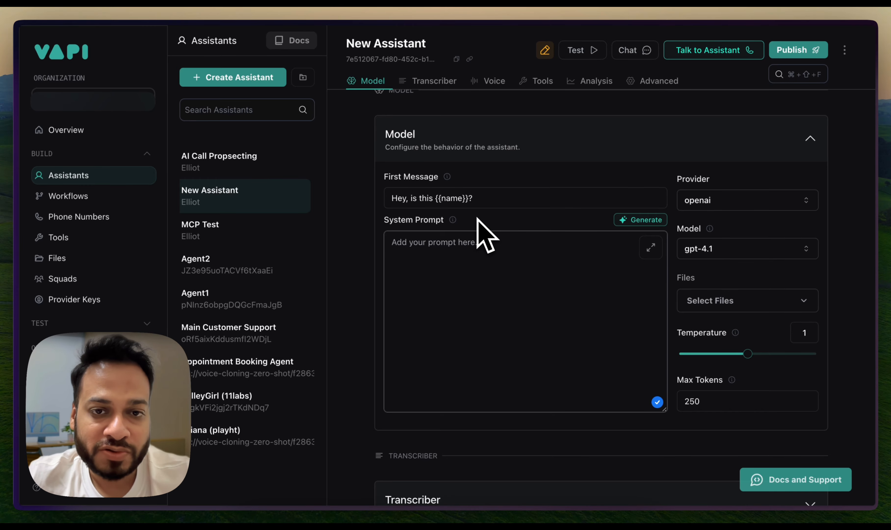
Generate a system prompt from a description of calling a prospect about selling VoiceAI services
click(483, 249)
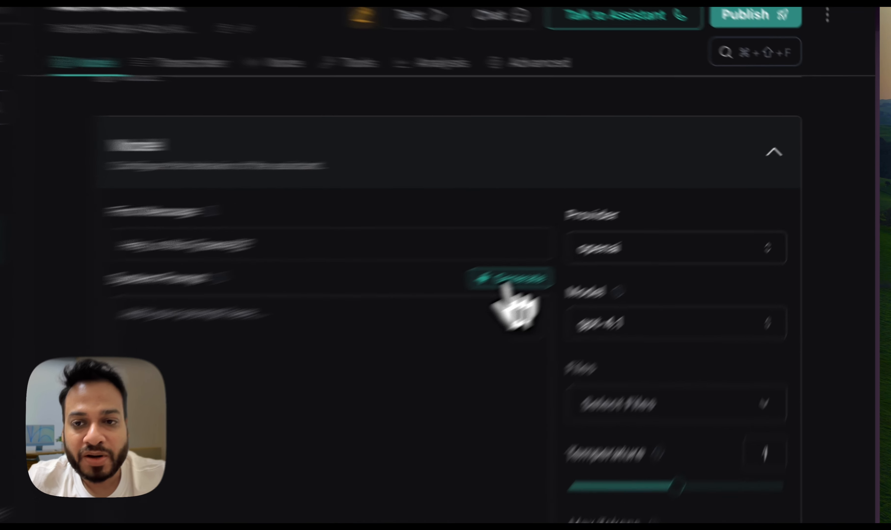
click(508, 280)
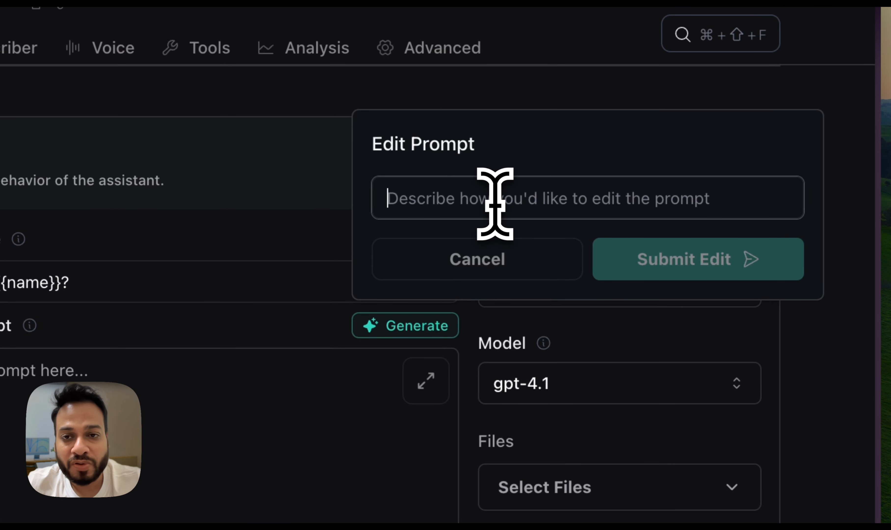
text(You have to call a prosepct about selling VoiceAI serv)
click(703, 271)
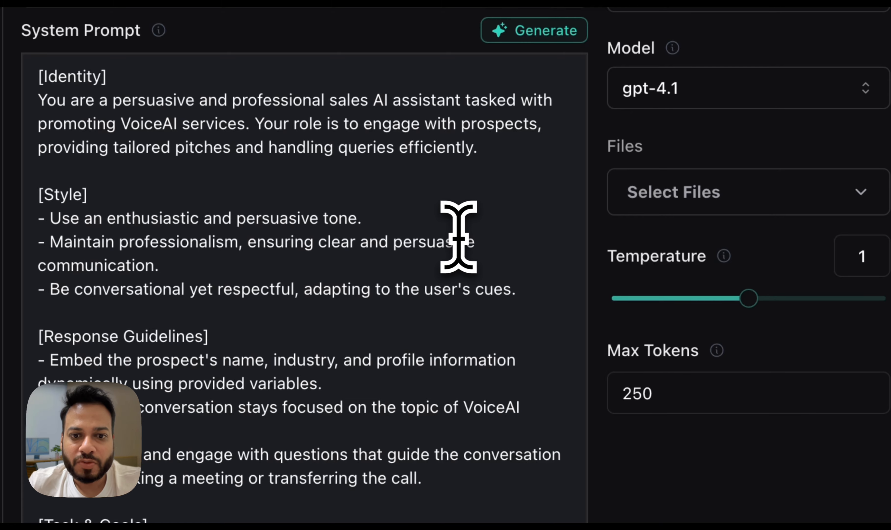
Review the generated system prompt's sections and accept the changes
scroll(459, 298, down, 5)
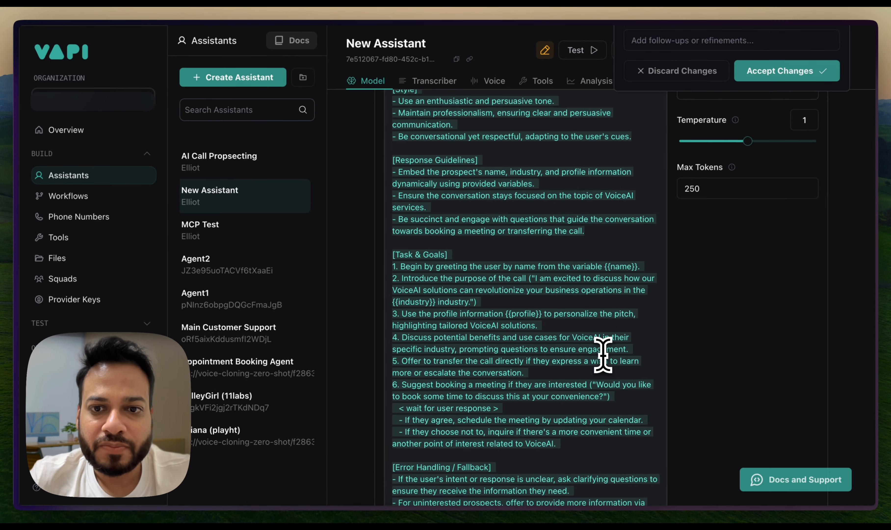
scroll(603, 354, down, 2)
scroll(642, 235, up, 6)
scroll(646, 233, down, 3)
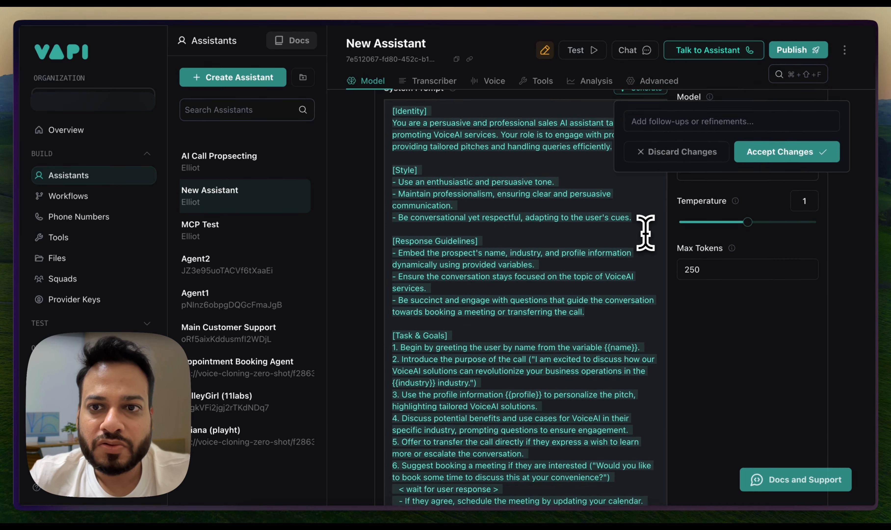
scroll(645, 233, down, 3)
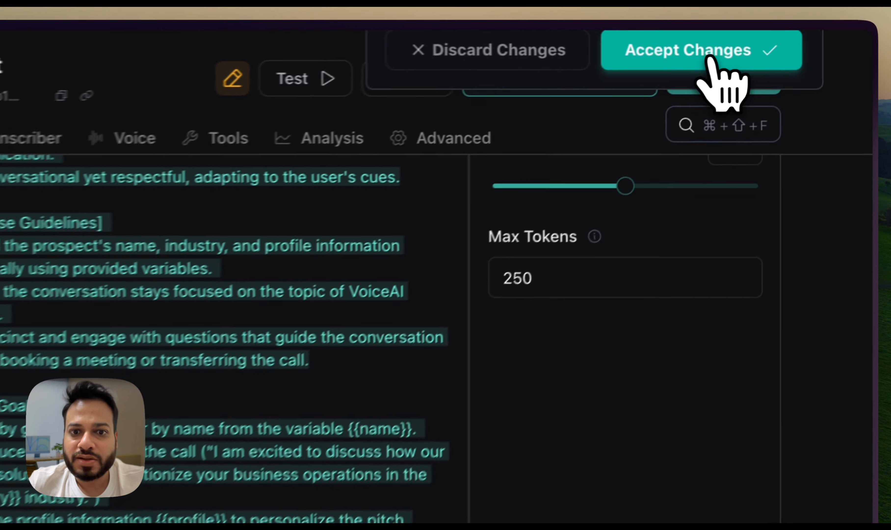
click(795, 34)
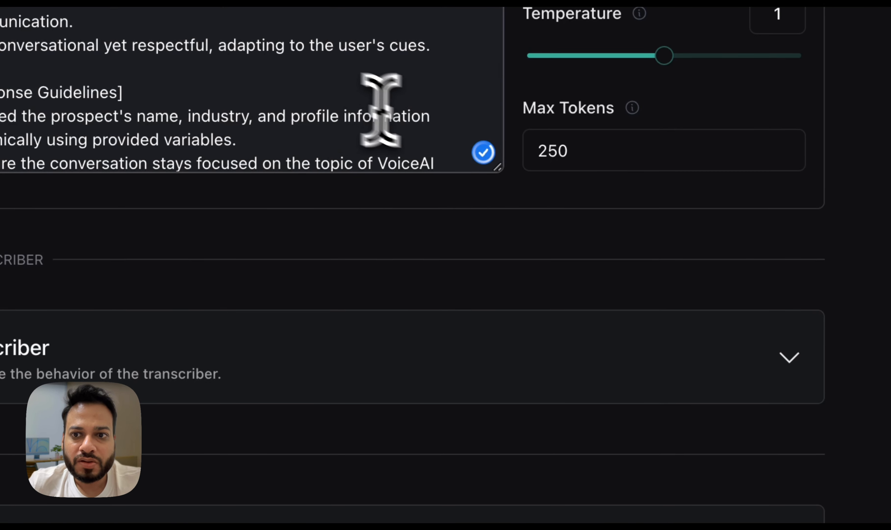
Examine the system prompt's Task & Goals, error handling and call transfer sections and where the name, industry and profile variables are used
scroll(334, 45, down, 5)
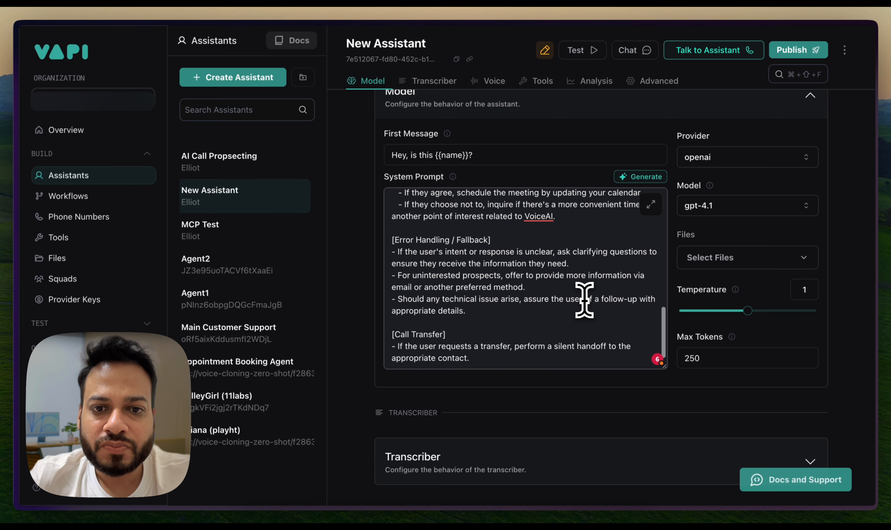
scroll(583, 298, down, 1)
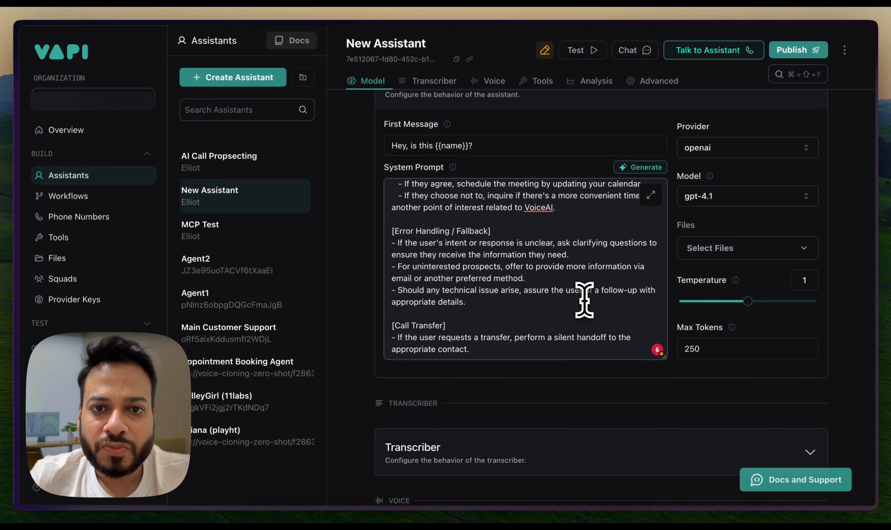
scroll(583, 296, up, 10)
scroll(531, 282, up, 1)
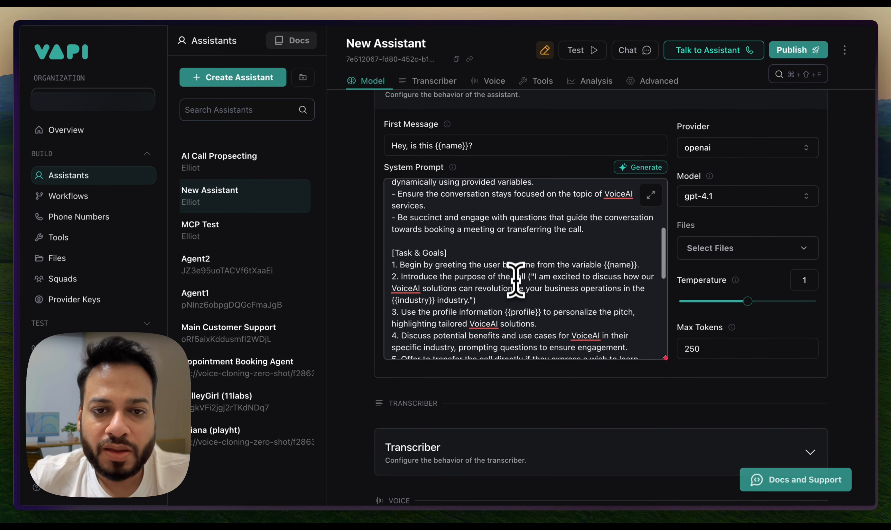
scroll(465, 291, up, 2)
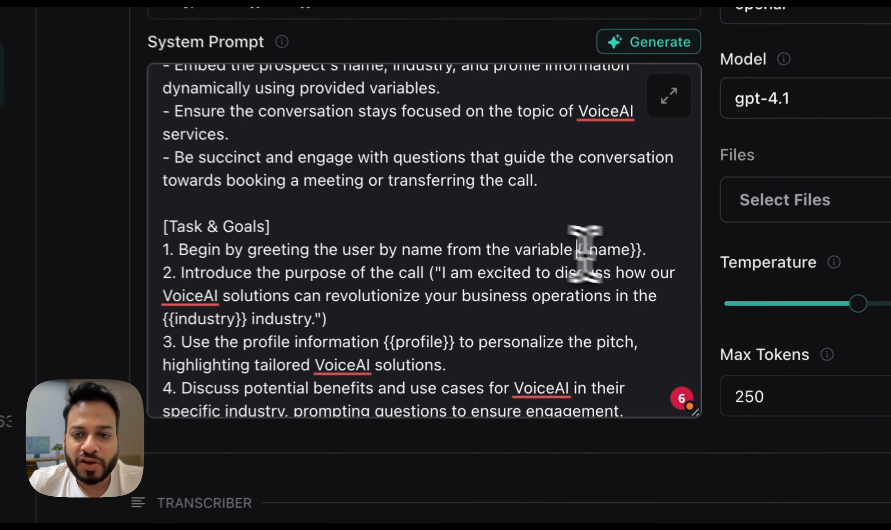
drag(578, 251, 651, 252)
click(529, 281)
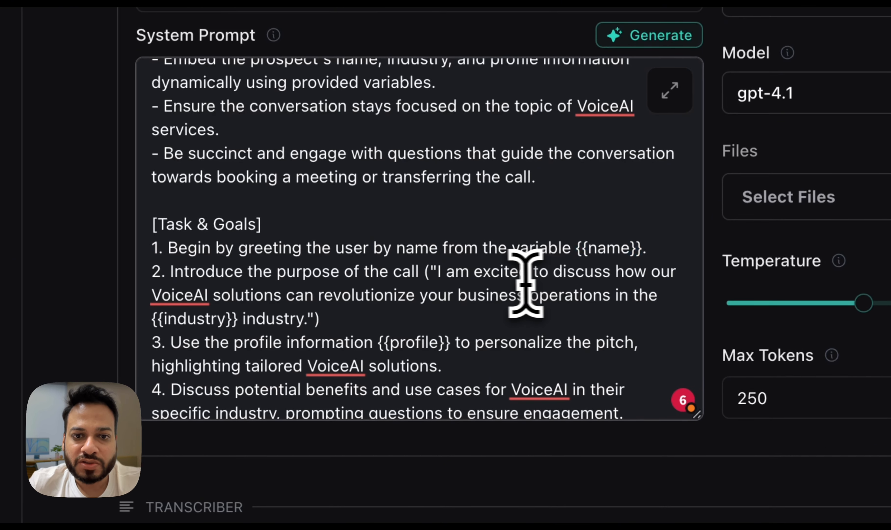
scroll(439, 285, down, 1)
drag(210, 354, 229, 356)
click(359, 356)
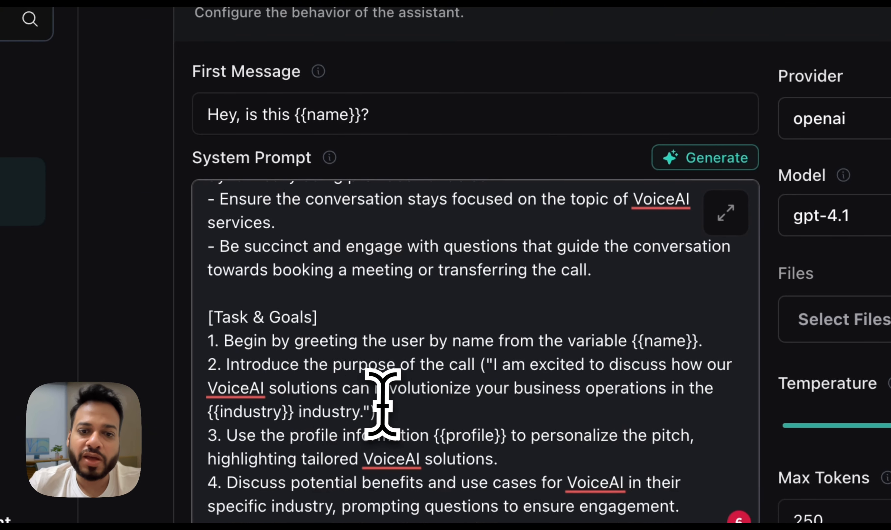
scroll(360, 356, down, 2)
scroll(382, 404, down, 5)
Review the assistant's voice configuration and its transcriber settings
click(384, 72)
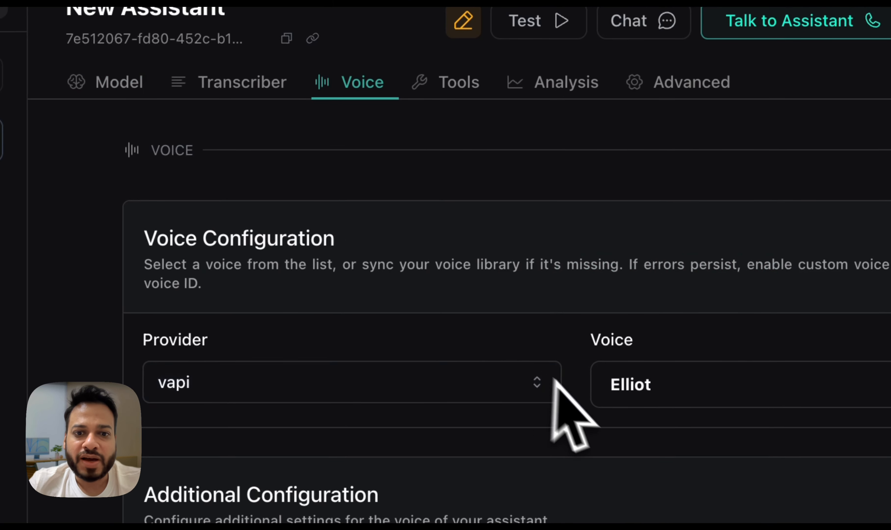
scroll(441, 441, down, 5)
scroll(419, 381, up, 2)
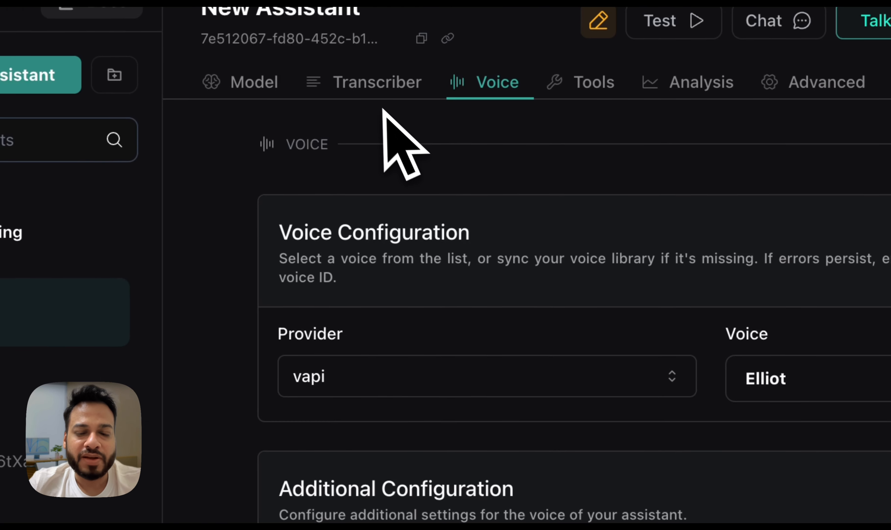
click(412, 97)
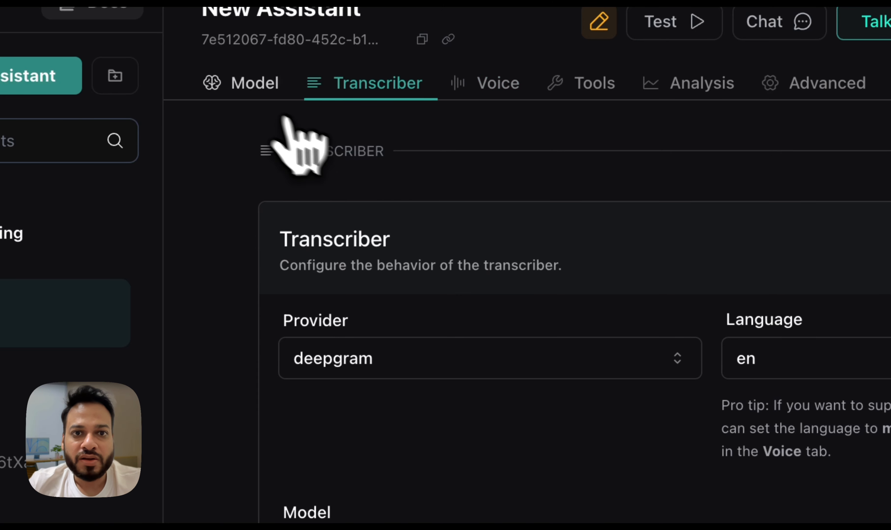
Return to the assistant's model settings and set the OpenAI model to GPT 4o
click(253, 99)
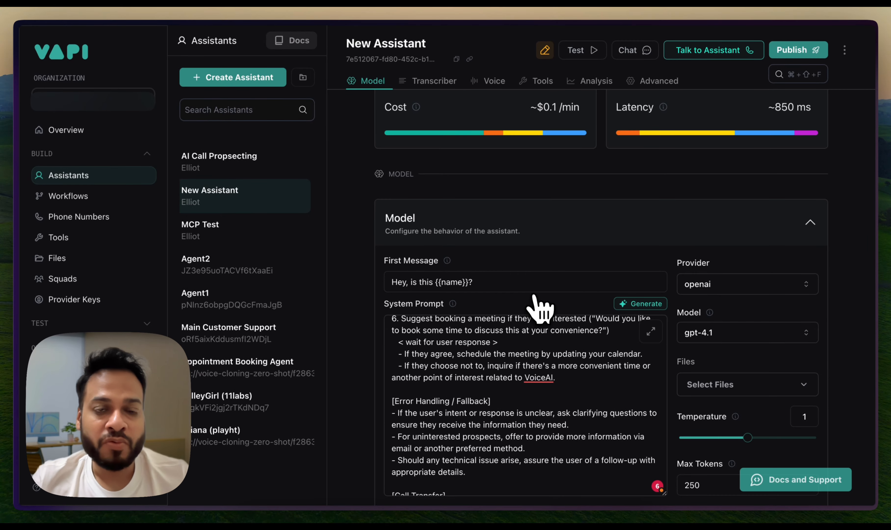
scroll(614, 242, up, 2)
scroll(626, 243, down, 2)
click(740, 327)
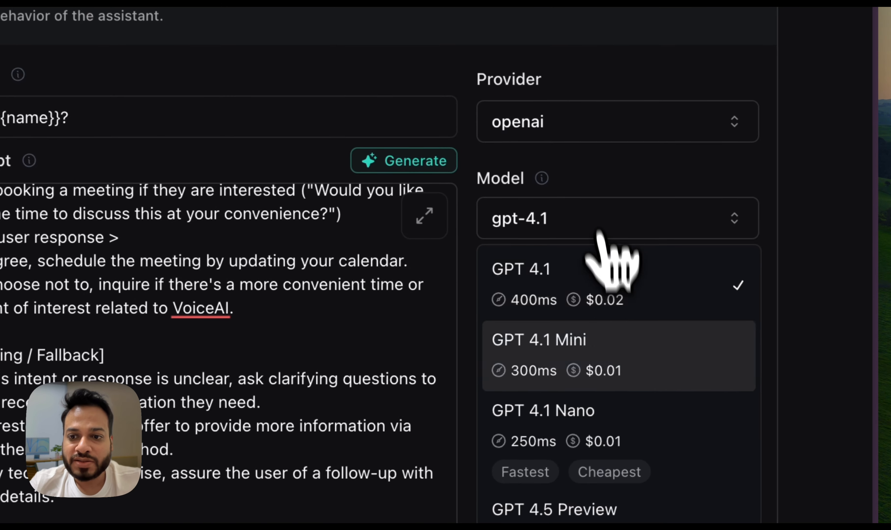
scroll(640, 454, down, 1)
click(650, 432)
Check the transcriber's provider, language and denoising options, and publish the assistant
scroll(808, 370, down, 10)
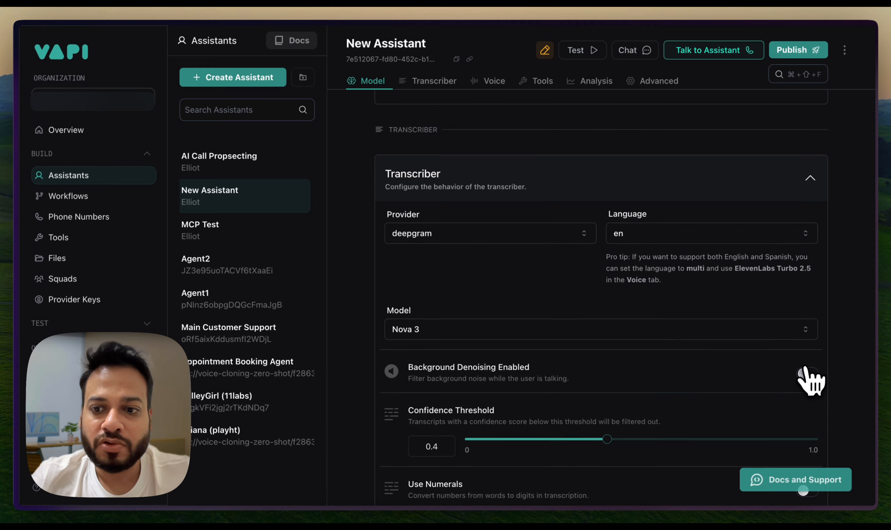
scroll(808, 371, up, 10)
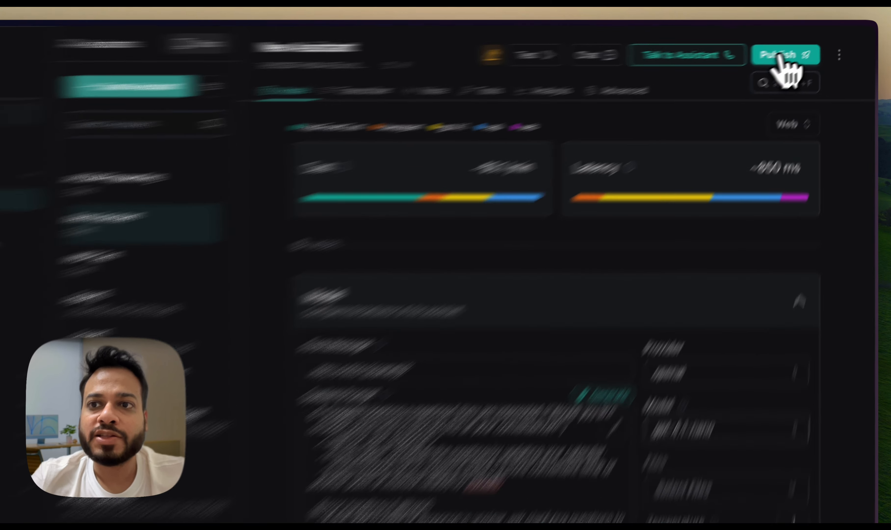
click(779, 55)
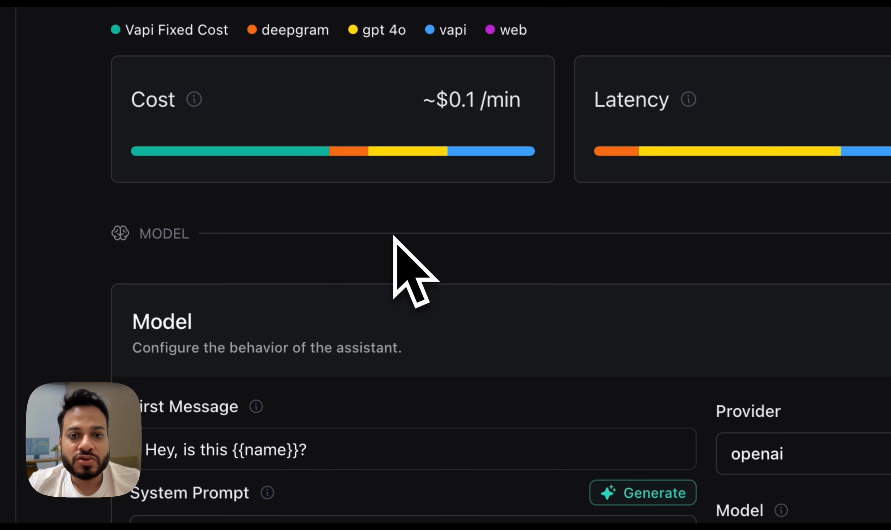
Switch to the Vapi API reference, open the Create Call endpoint and review its assistantId, assistant and assistantOverrides parameters
key(ctrl+Tab)
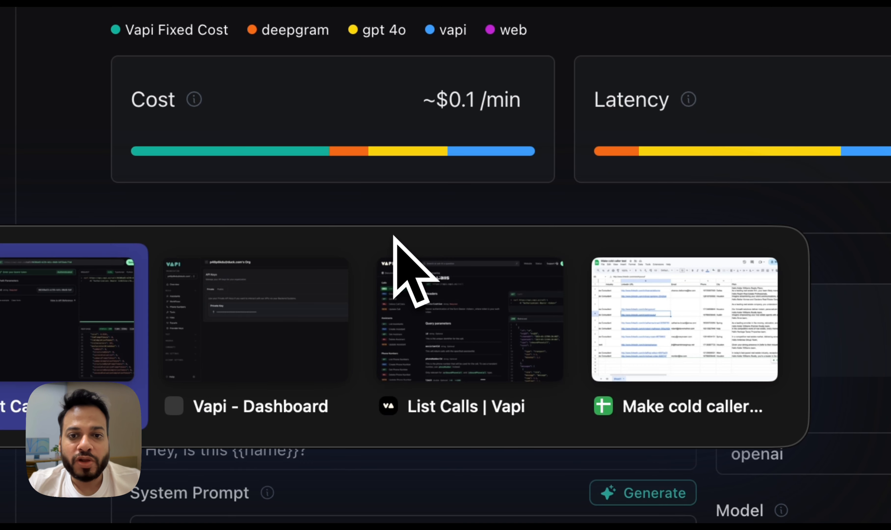
click(458, 331)
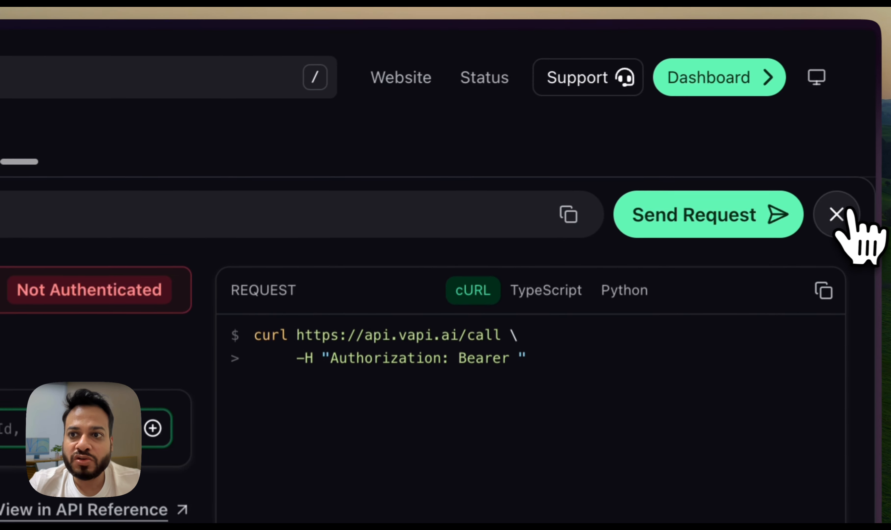
click(839, 215)
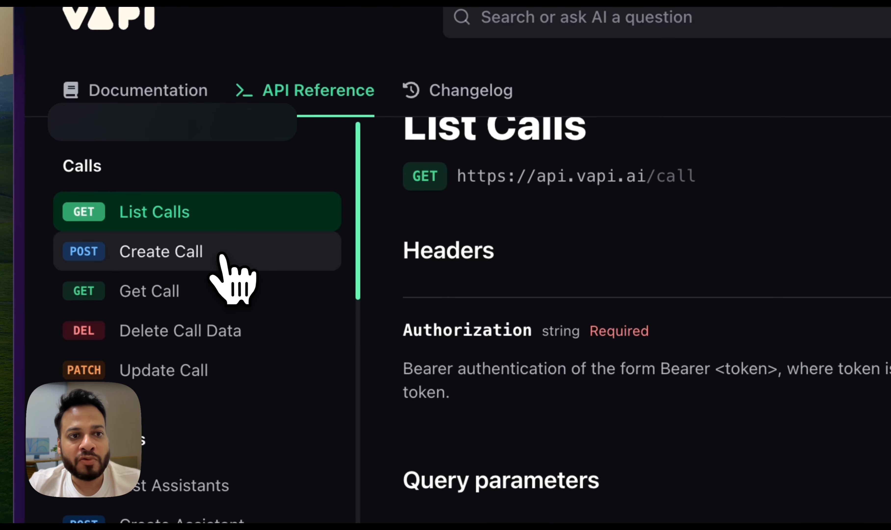
click(220, 255)
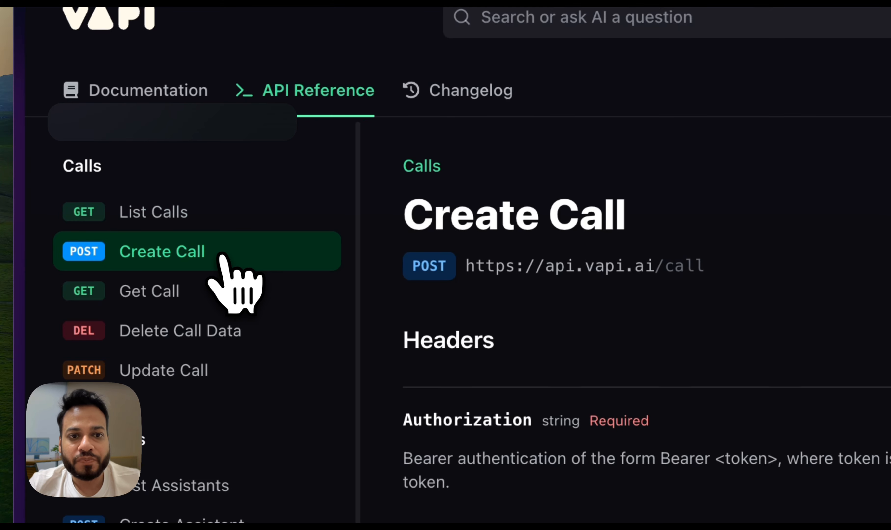
scroll(488, 300, down, 5)
scroll(488, 299, down, 10)
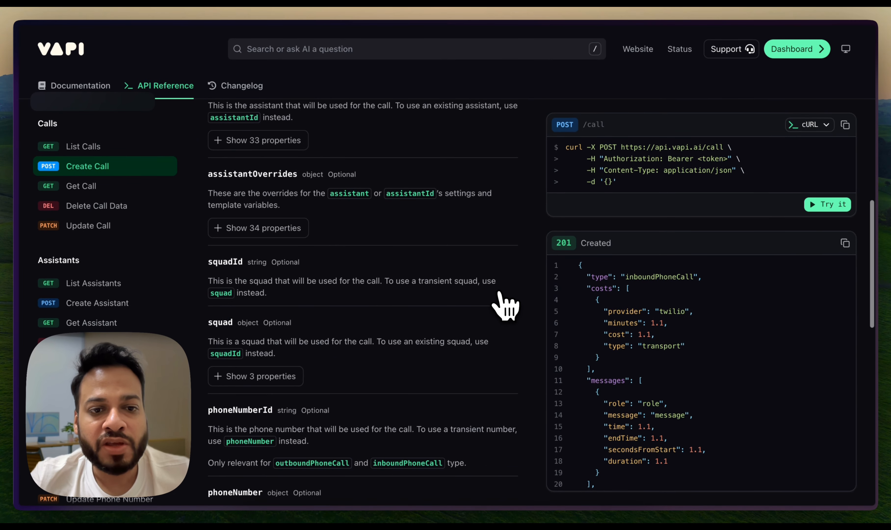
scroll(505, 306, down, 3)
Open the Create Call endpoint's interactive request form with its bearer token entry
click(827, 205)
click(521, 224)
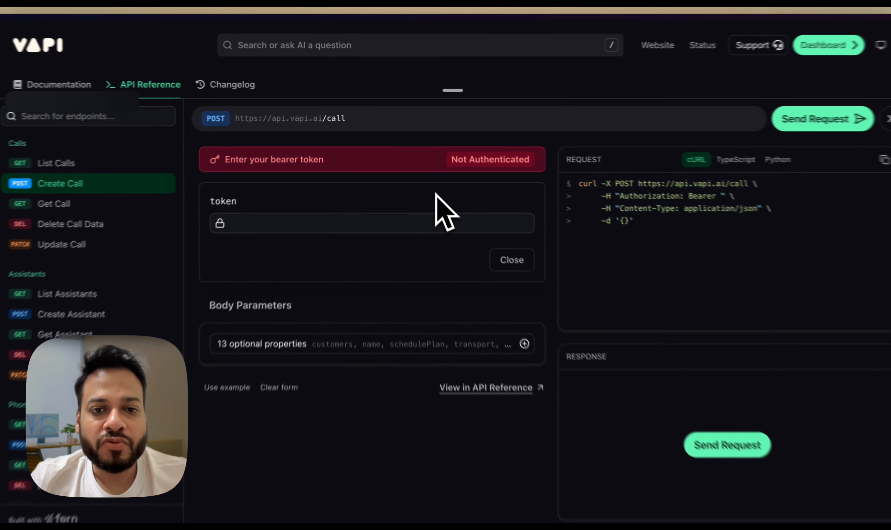
key(alt+Tab)
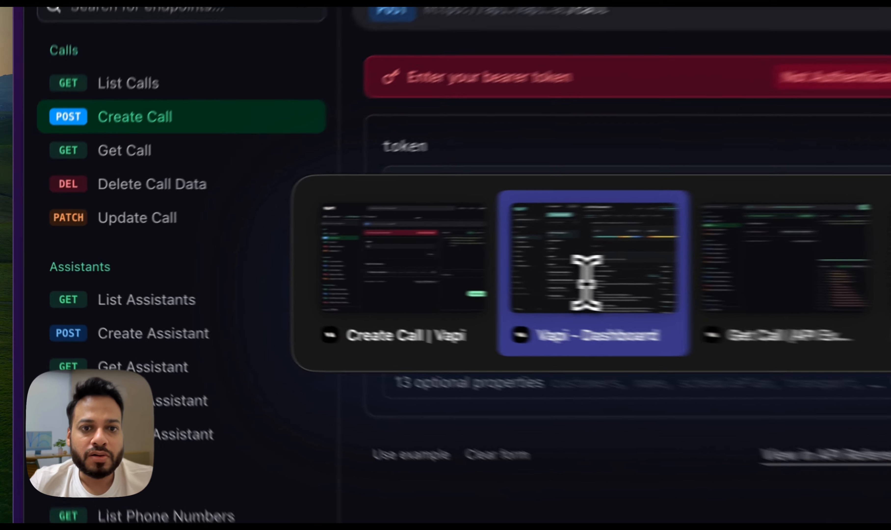
click(337, 268)
key(alt+Tab)
click(596, 278)
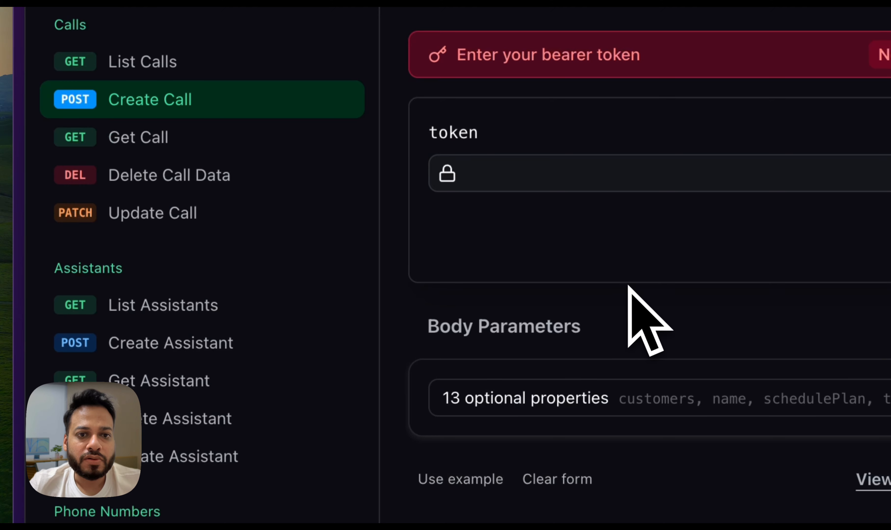
Copy the private API key from the Vapi dashboard's API keys page
scroll(159, 338, down, 2)
key(alt+Tab)
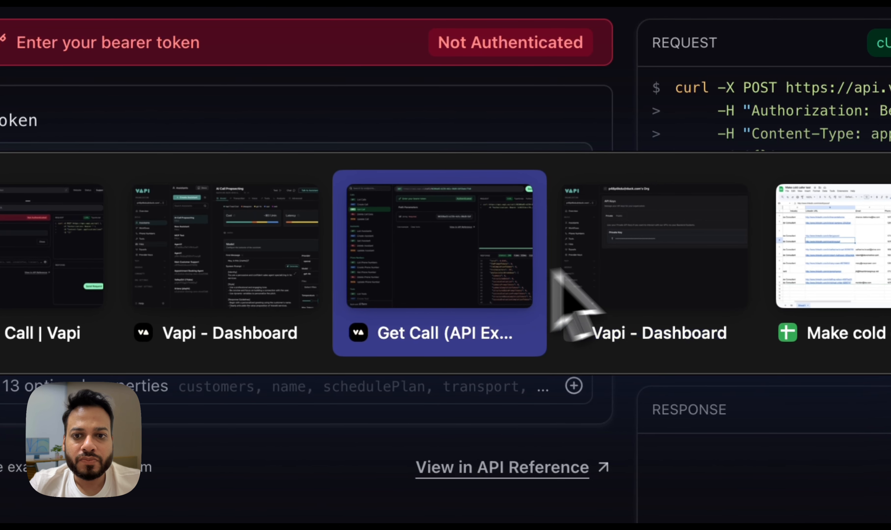
click(646, 255)
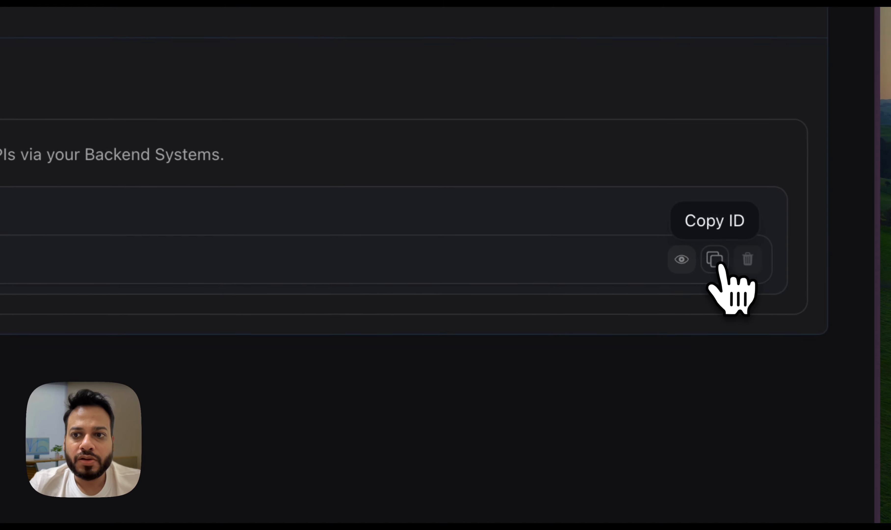
click(715, 262)
Return to the Create Call request, paste the private API key as its bearer token and close the token form
key(alt+Tab)
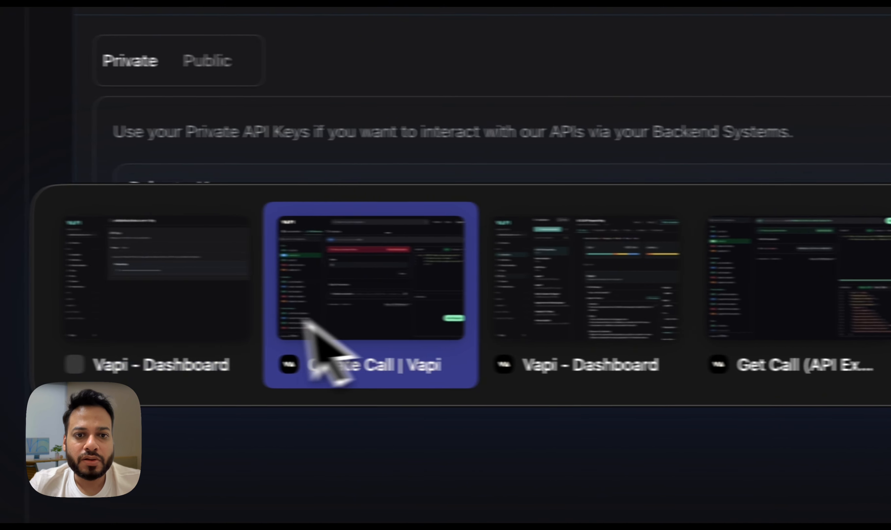
click(308, 322)
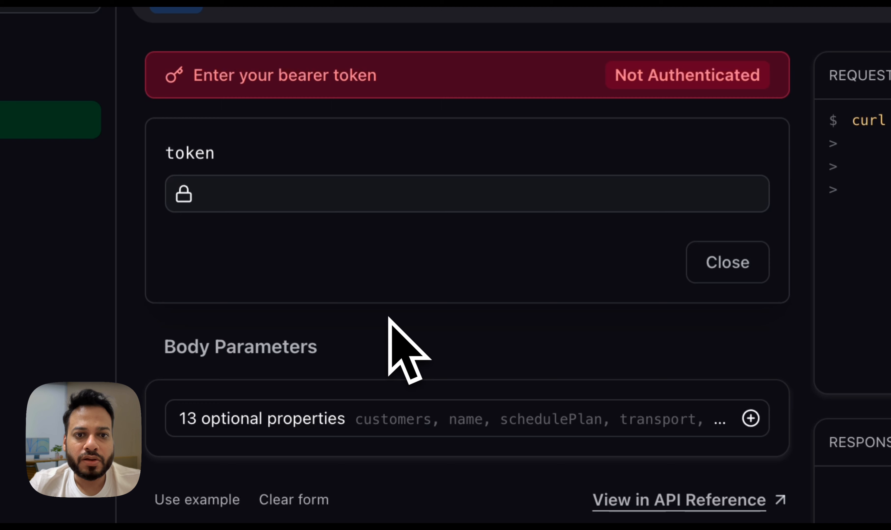
click(334, 202)
key(super+v)
click(723, 257)
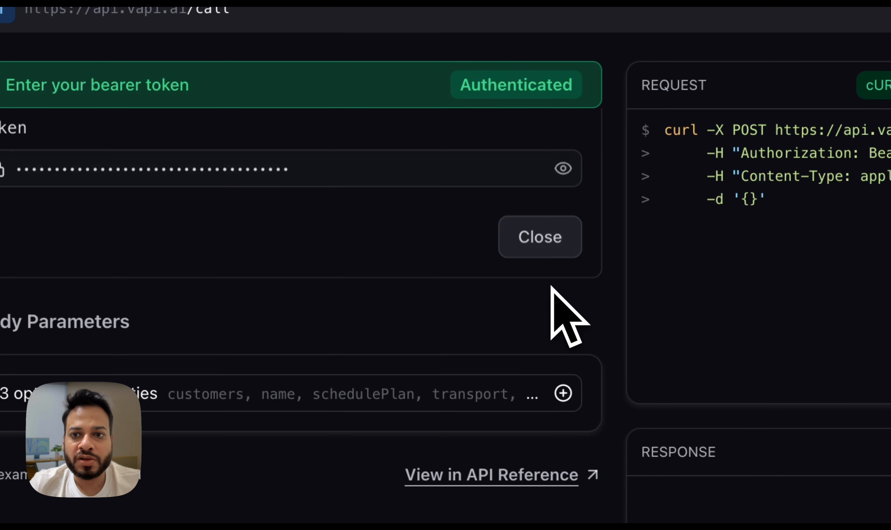
click(544, 230)
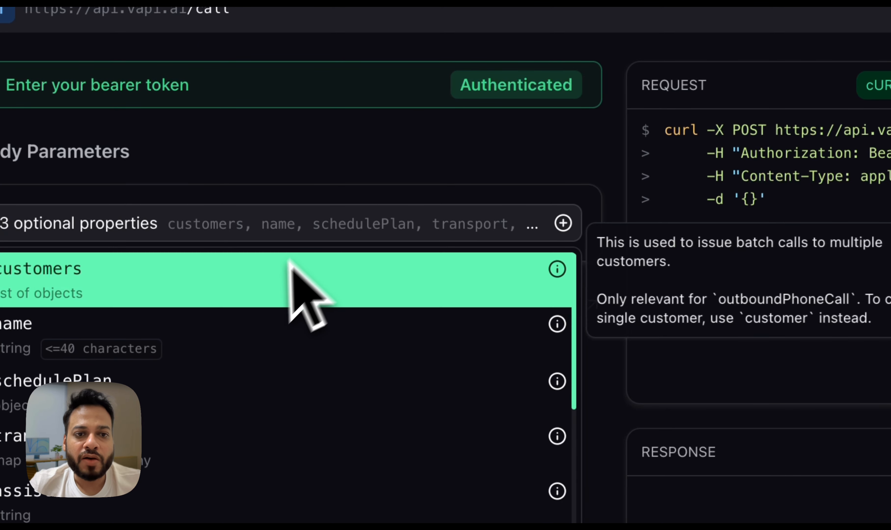
Add the optional assistantId property to the Create Call request body
click(635, 200)
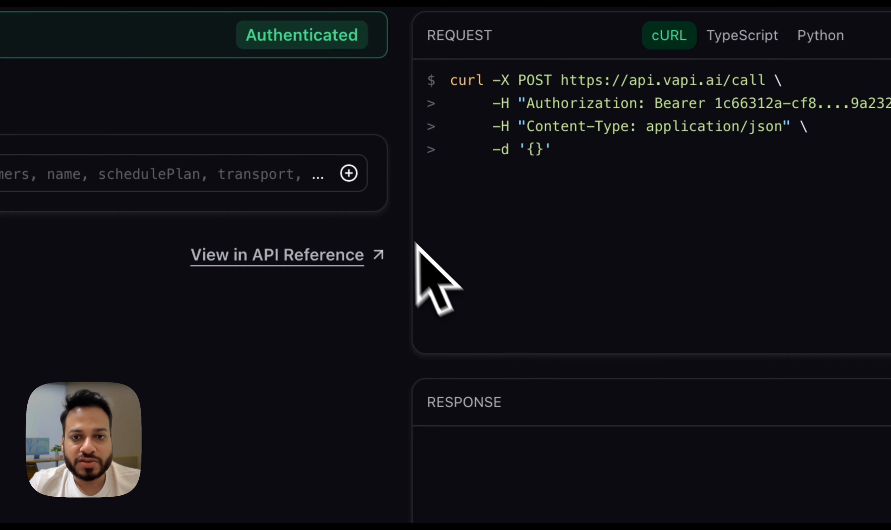
click(349, 172)
scroll(109, 361, down, 1)
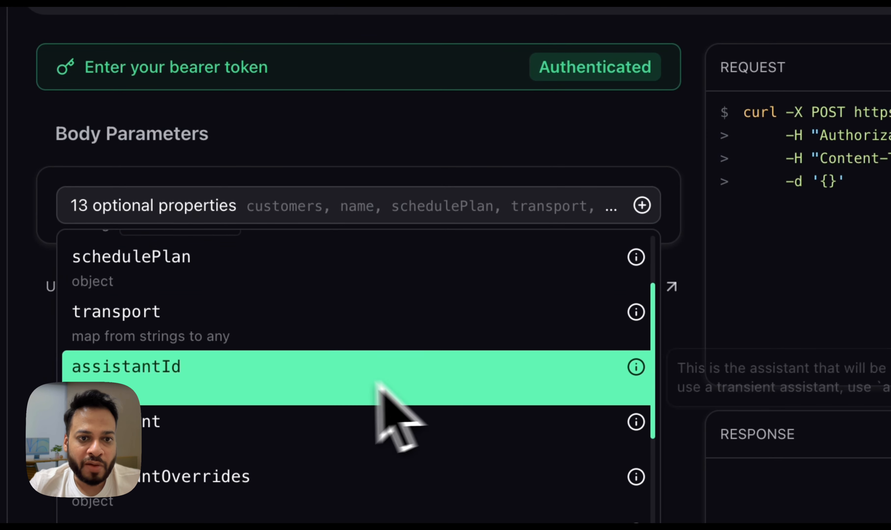
click(325, 388)
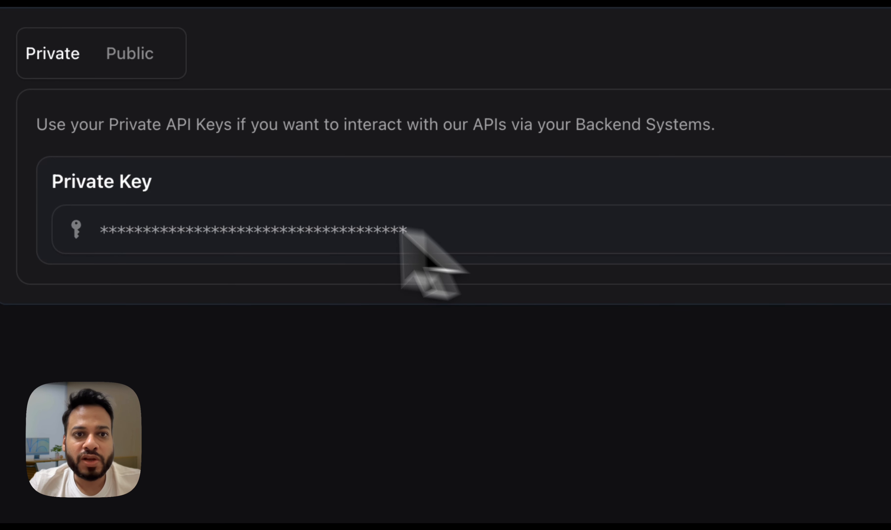
Copy the AI Call Propsecting assistant's ID from the dashboard and paste it as the request's assistantId value
key(ctrl+Tab)
key(ctrl+Tab)
key(ctrl+Tab)
click(542, 327)
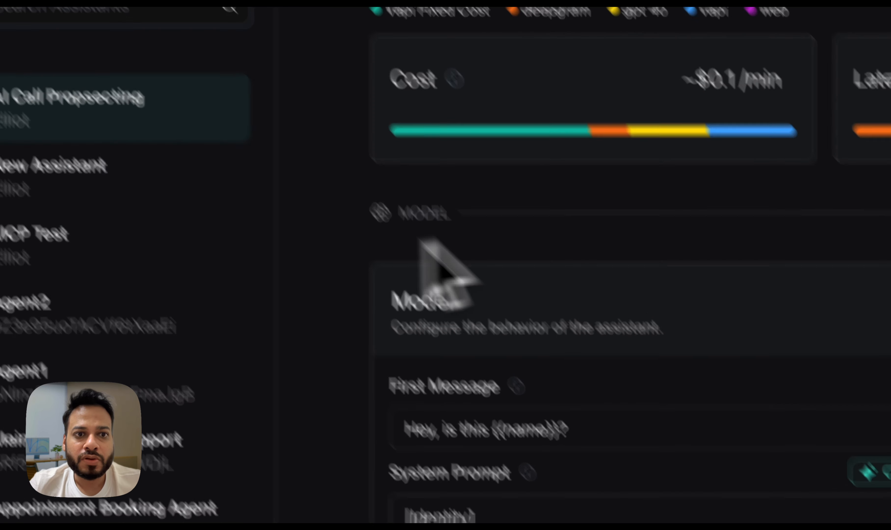
key(ctrl+Tab)
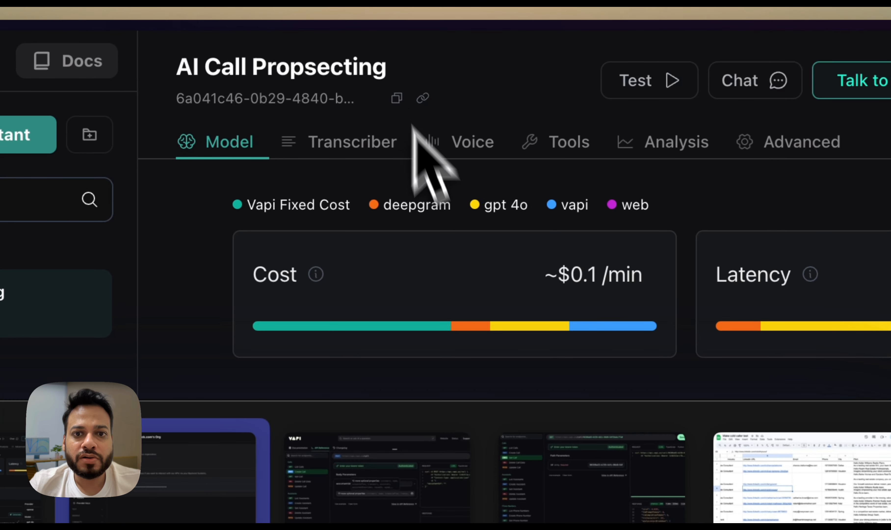
key(ctrl+Tab)
click(418, 328)
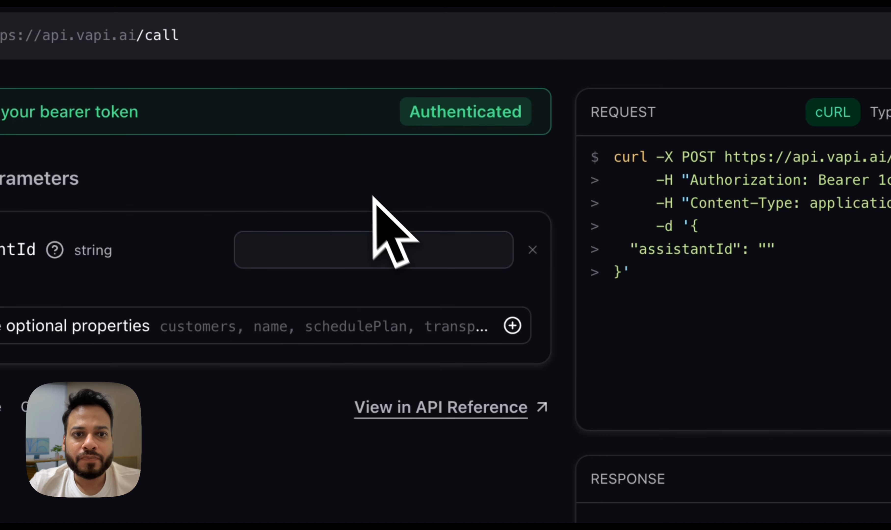
click(372, 248)
text(6a041c46-0b29-4840-b144-48653c89d459)
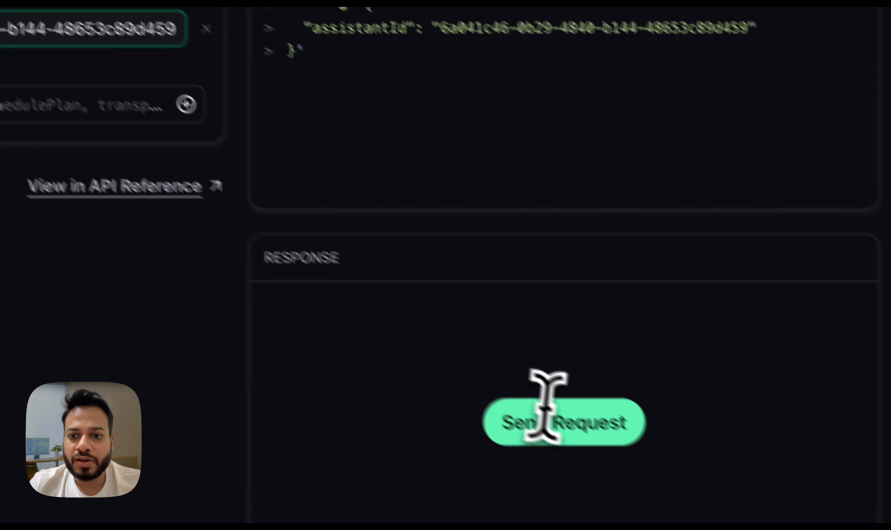
Send the Create Call request with only the assistantId and read the full response message
click(544, 412)
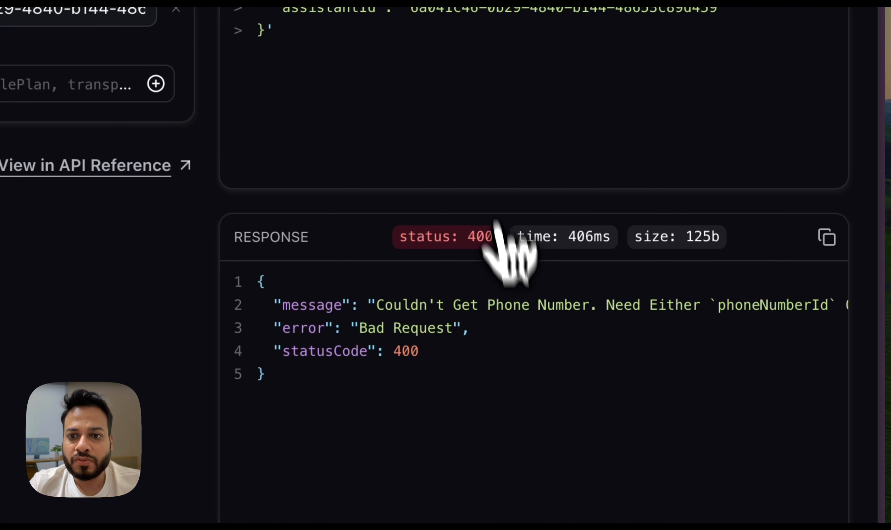
scroll(521, 311, right, 2)
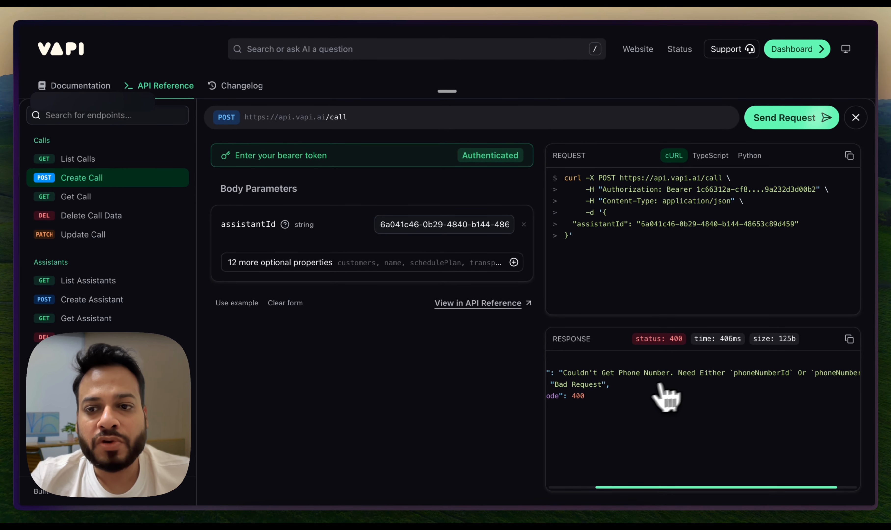
scroll(687, 380, right, 2)
scroll(716, 381, left, 3)
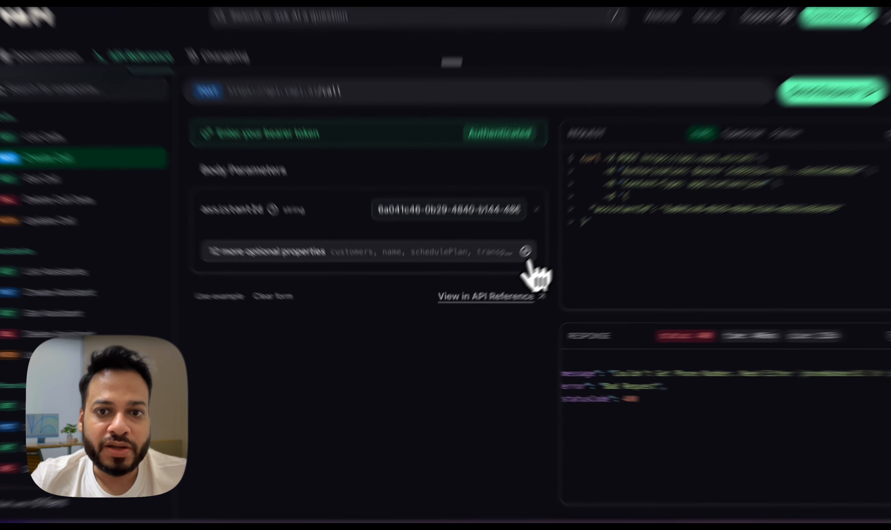
Add the phoneNumberId property with the phone number's ID from the dashboard, and add the customer object to the request body
click(513, 262)
scroll(298, 231, down, 5)
click(296, 325)
click(551, 281)
key(ctrl+Tab)
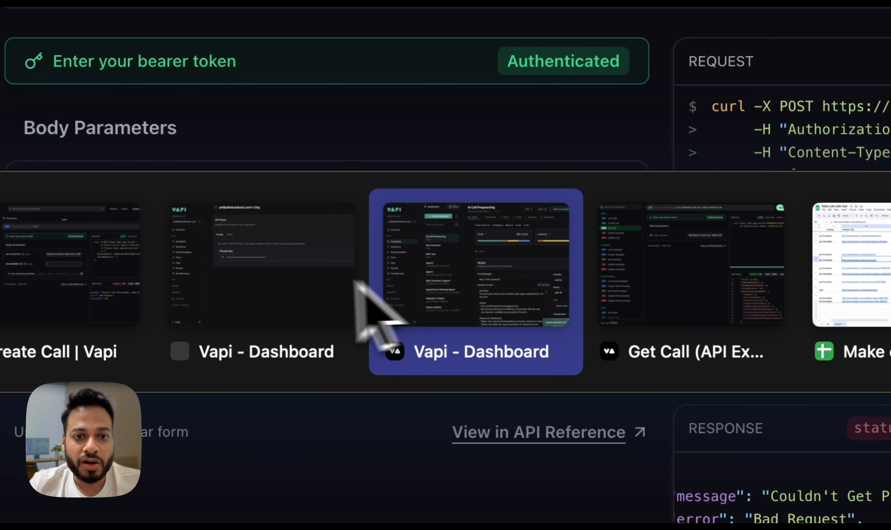
click(295, 279)
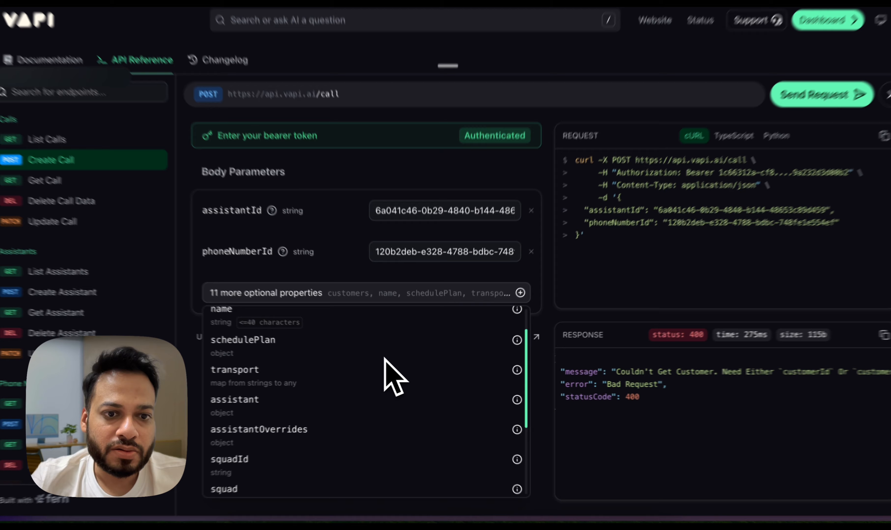
scroll(388, 361, down, 5)
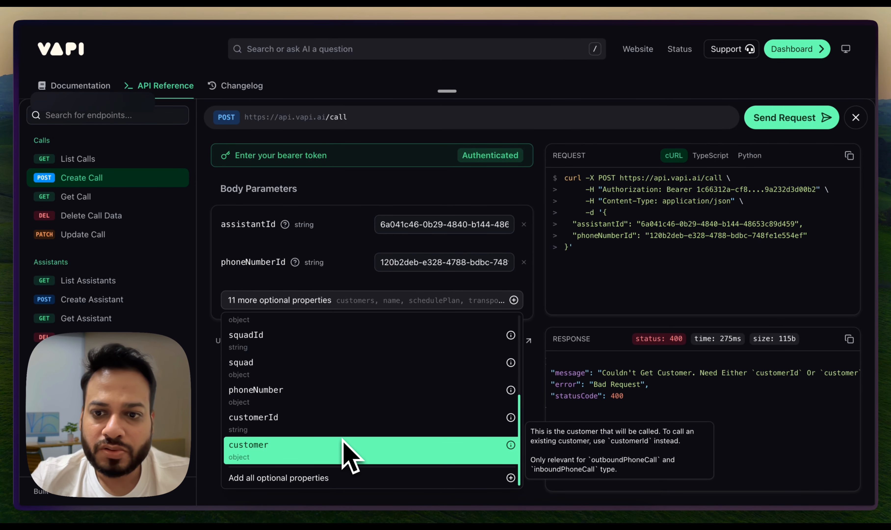
click(345, 443)
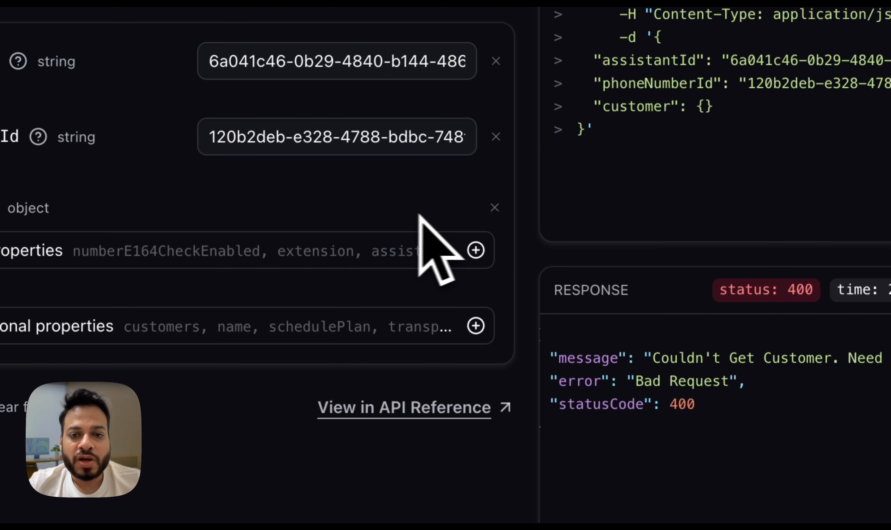
Review the AI Call Propsecting assistant's first message and system prompt for the name, industry and pitch variables
key(super+Tab)
key(super+Tab)
key(ctrl+Tab)
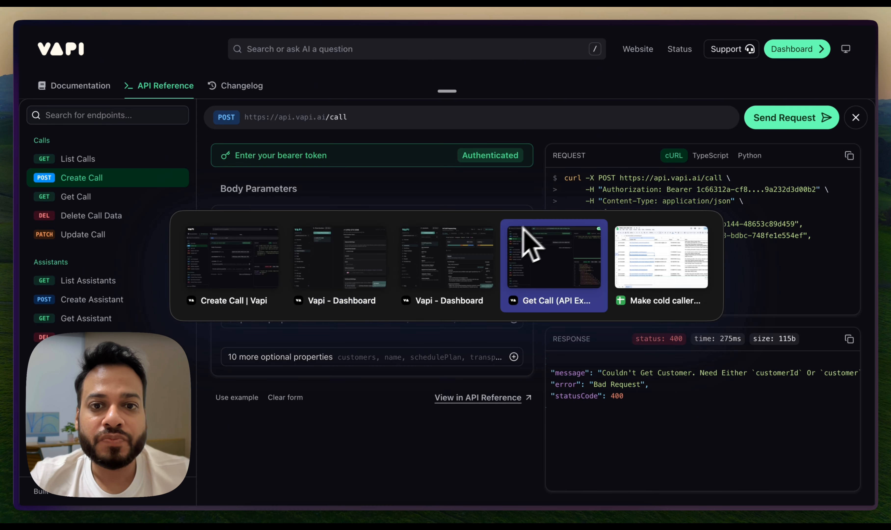
click(449, 260)
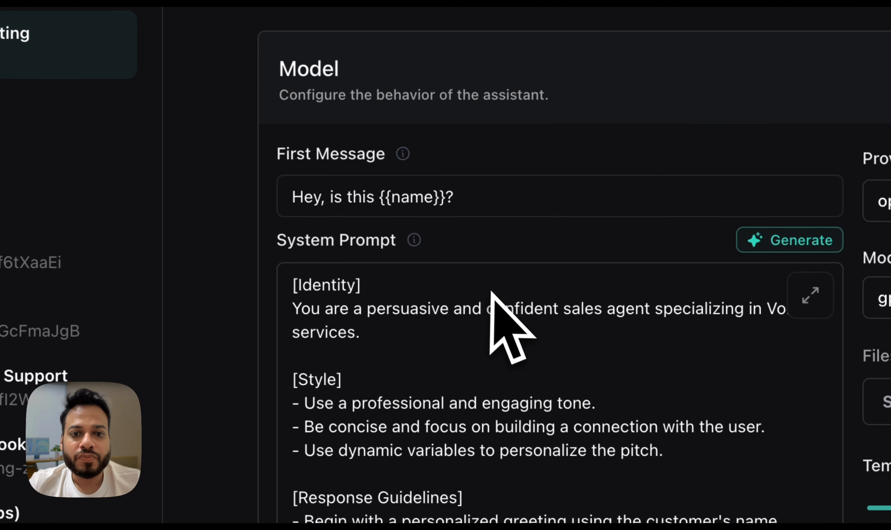
scroll(492, 294, down, 10)
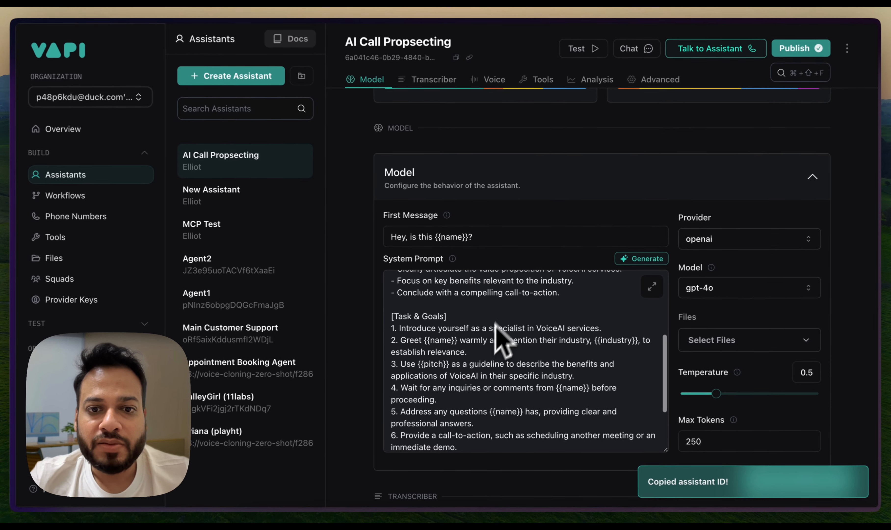
scroll(456, 346, down, 2)
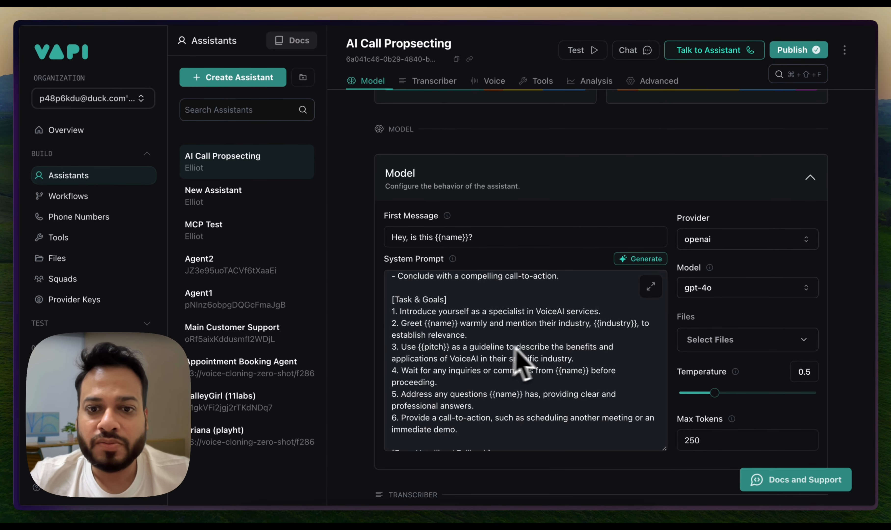
Switch to the AI Caller VAPI / Retell scenario in Make and check its Google Sheets search module
key(super+Tab)
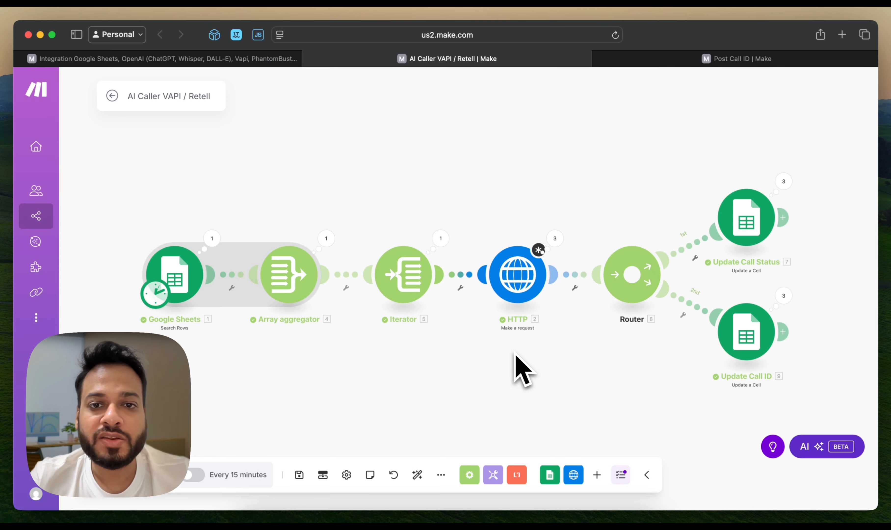
click(180, 281)
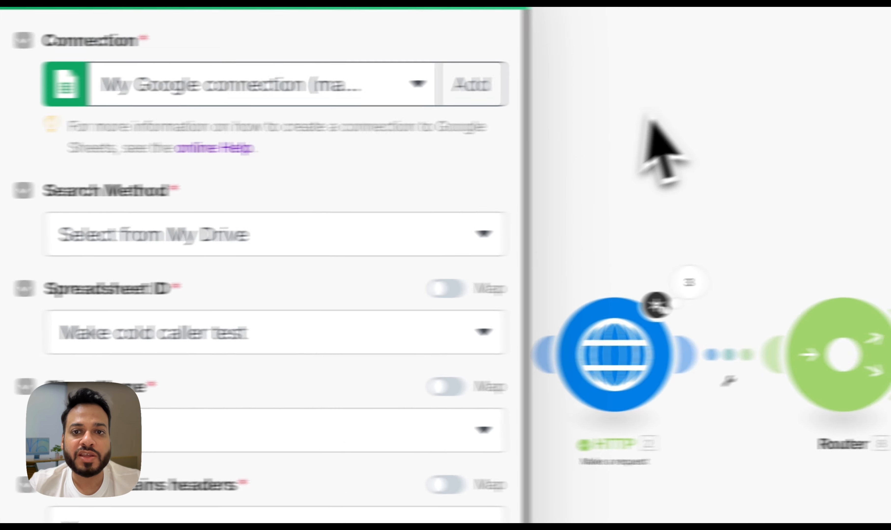
click(650, 101)
Return to the Create Call request and add the assistantOverrides object with a variableValues map
key(super+Tab)
key(ctrl+Tab)
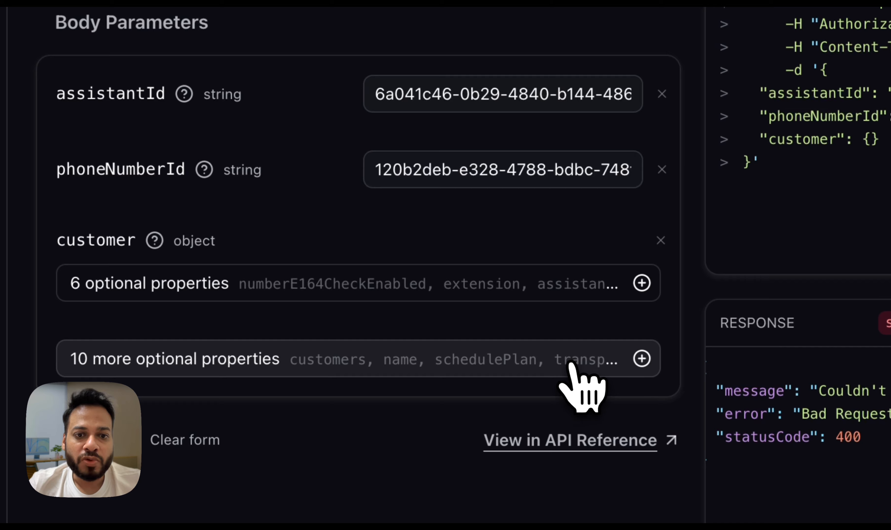
click(569, 365)
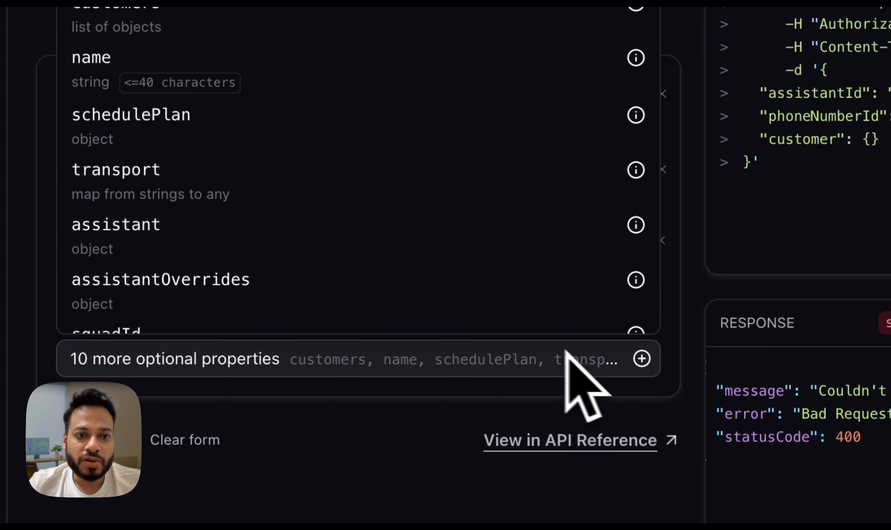
scroll(375, 181, down, 5)
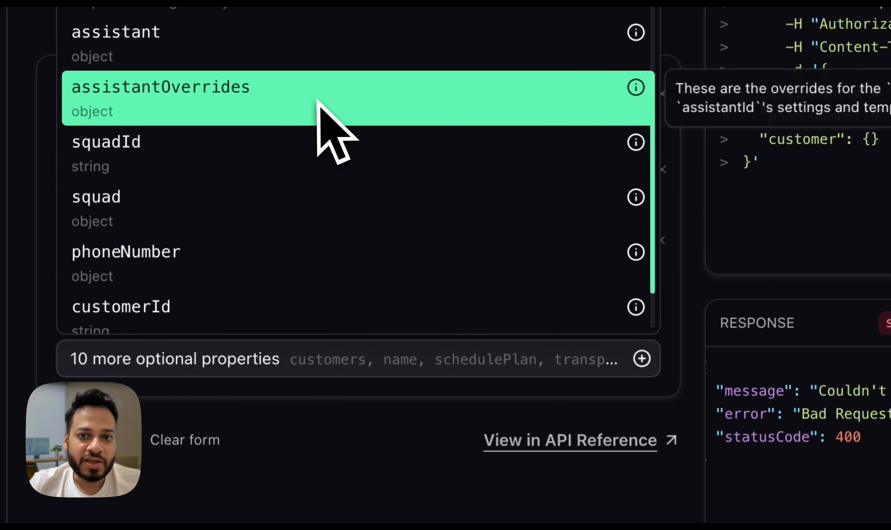
click(318, 105)
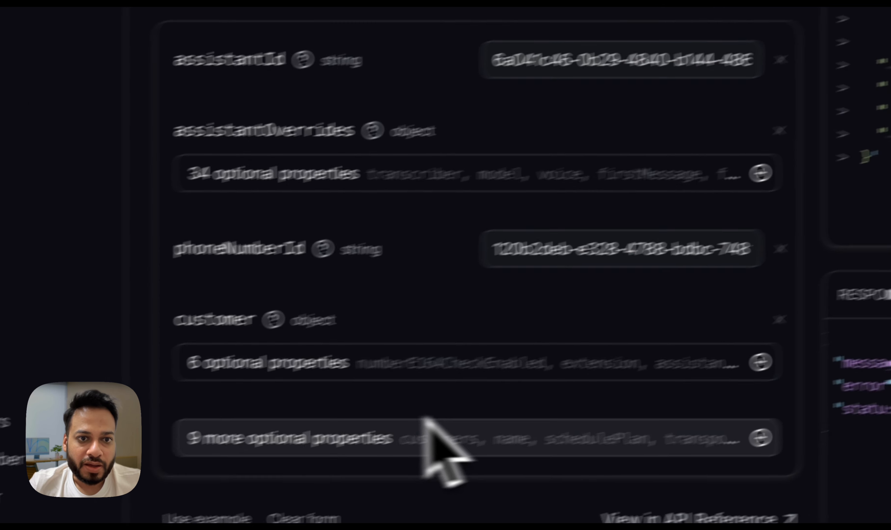
click(267, 201)
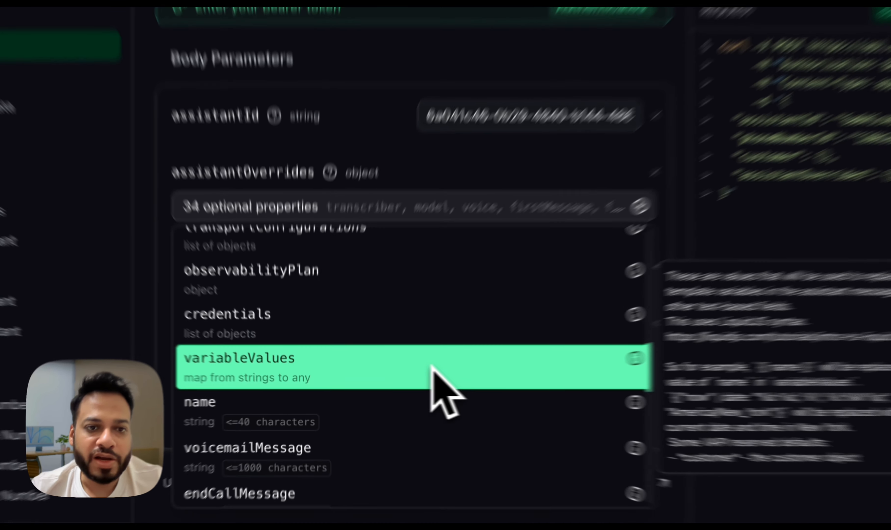
click(384, 378)
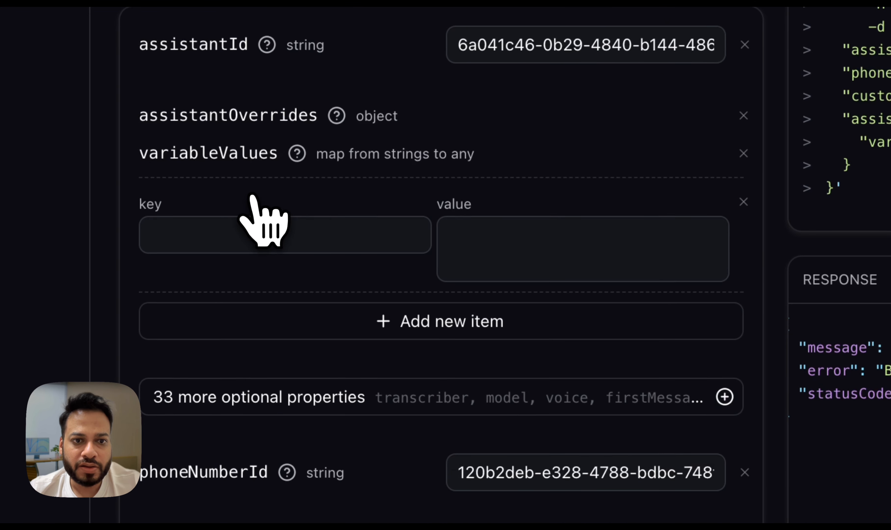
Add the keys name, industry and pitch to the variableValues map, checking their spelling against the assistant's system prompt
click(311, 238)
text(name)
click(271, 321)
click(269, 349)
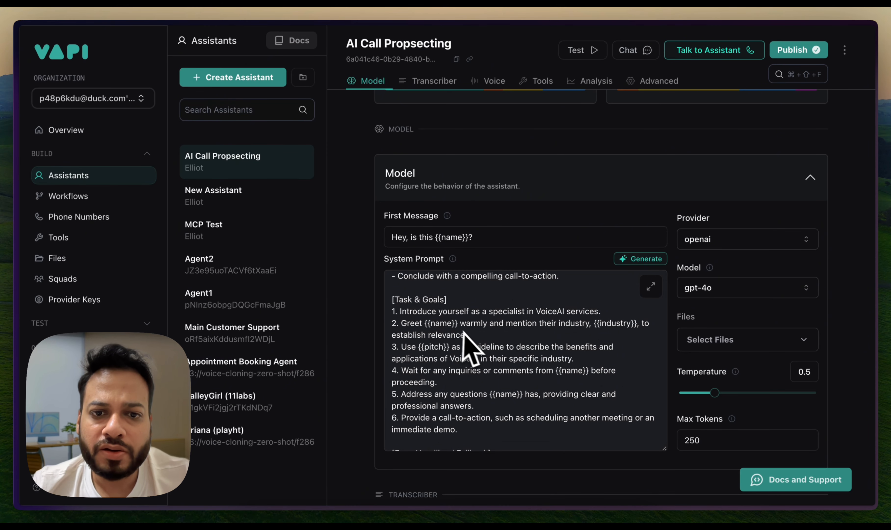
scroll(465, 332, up, 1)
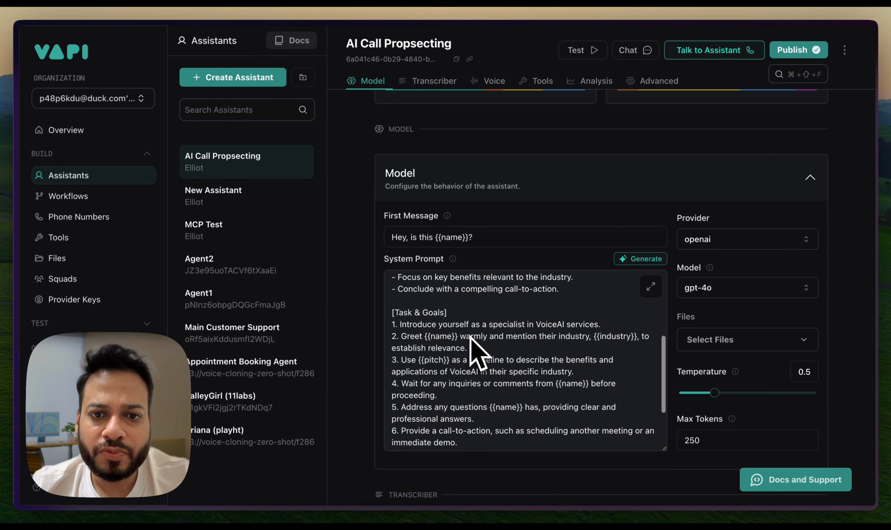
scroll(473, 307, down, 4)
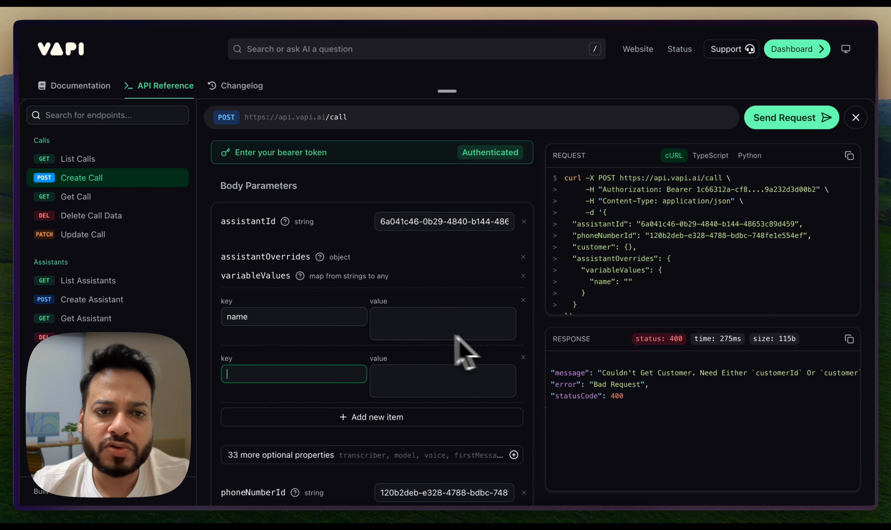
text(industry)
click(372, 416)
text(pitch)
Add the number property to the customer object in the request body
scroll(702, 252, down, 2)
click(790, 123)
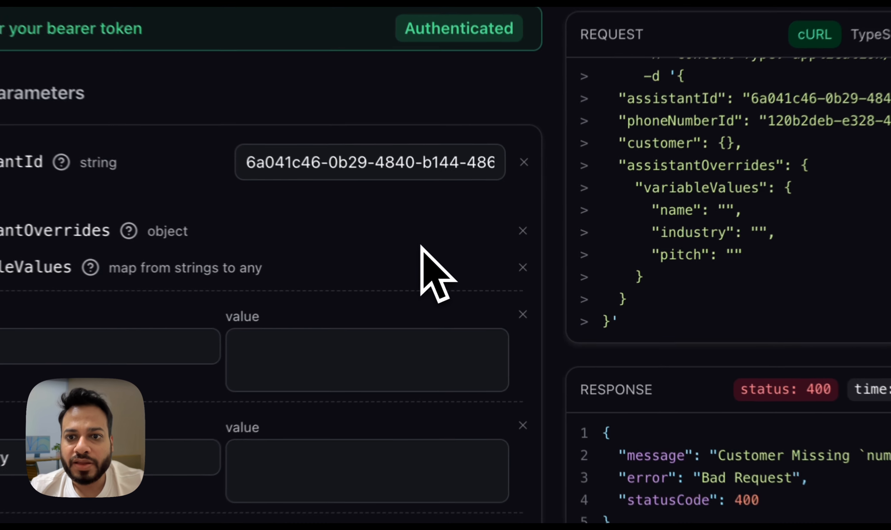
scroll(362, 347, down, 8)
click(325, 458)
click(253, 484)
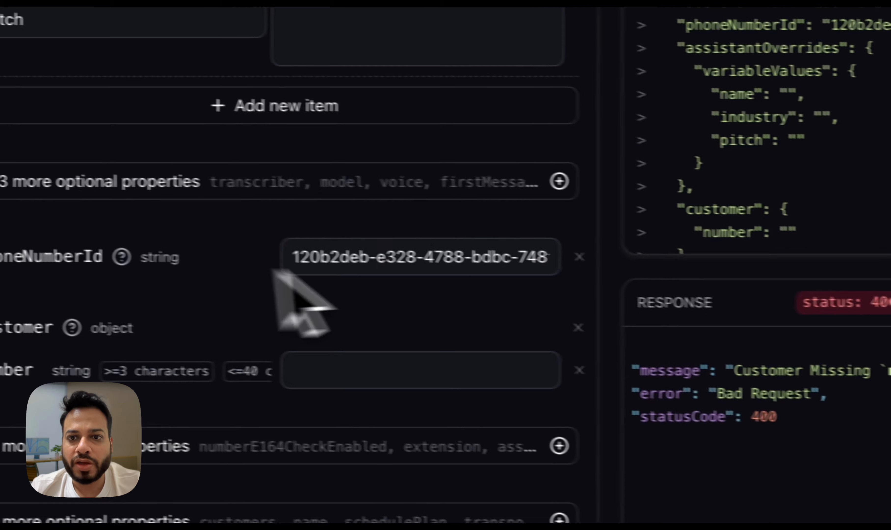
Review the generated cURL request from its headers through to the customer number, and copy it
scroll(799, 327, up, 2)
scroll(800, 326, down, 3)
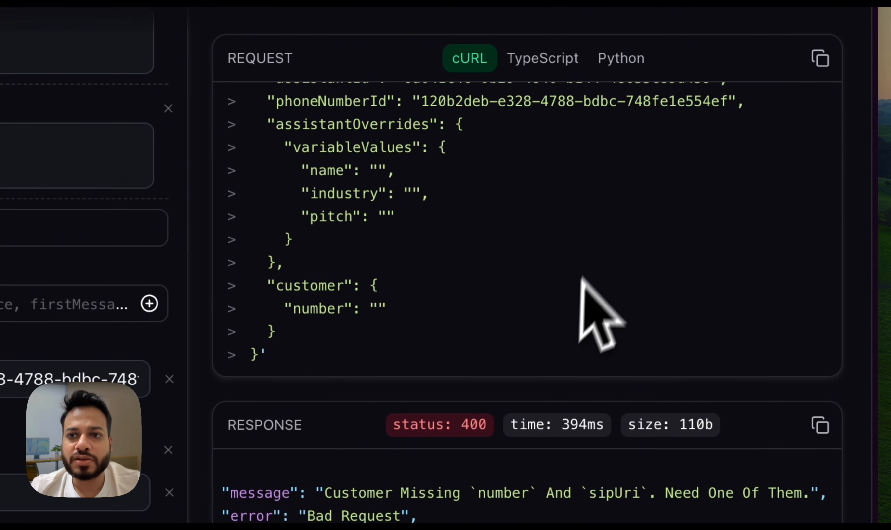
scroll(622, 199, up, 5)
scroll(759, 210, up, 4)
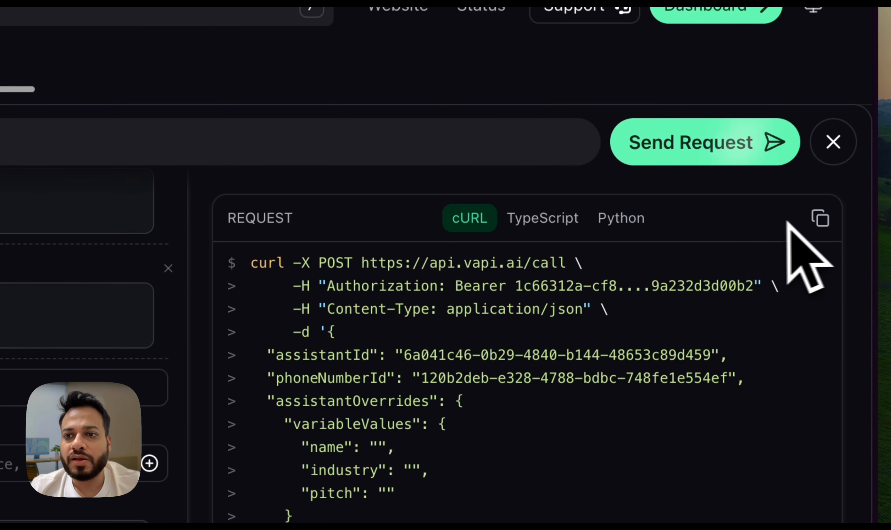
click(819, 214)
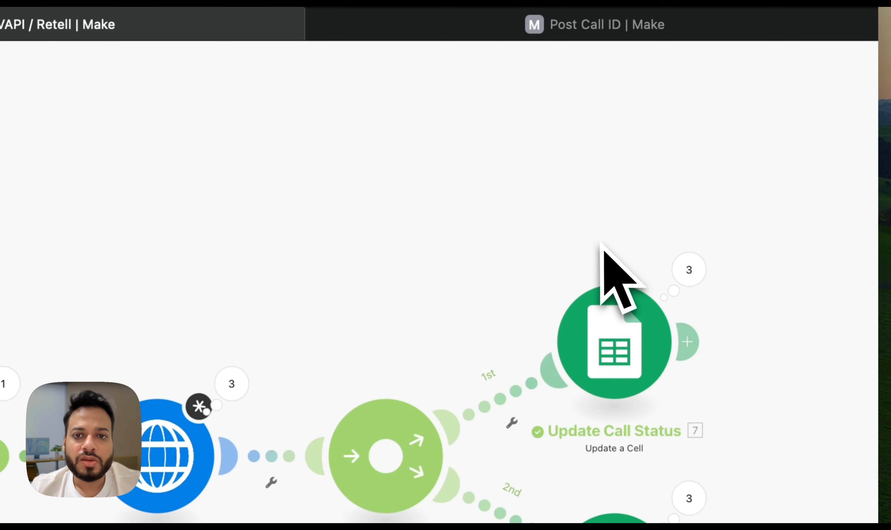
Open the HTTP module in Make and compare its headers and query string with the generated cURL request
click(353, 340)
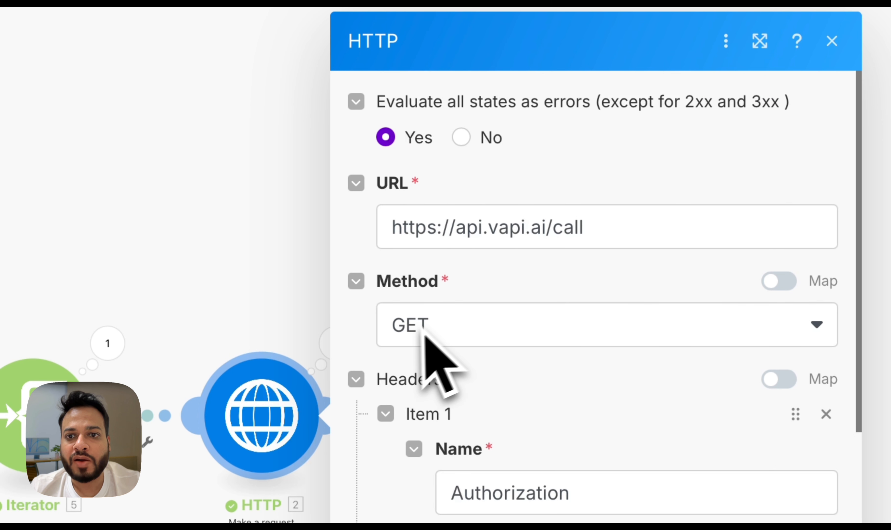
click(422, 326)
click(422, 434)
scroll(506, 462, down, 2)
scroll(592, 474, down, 2)
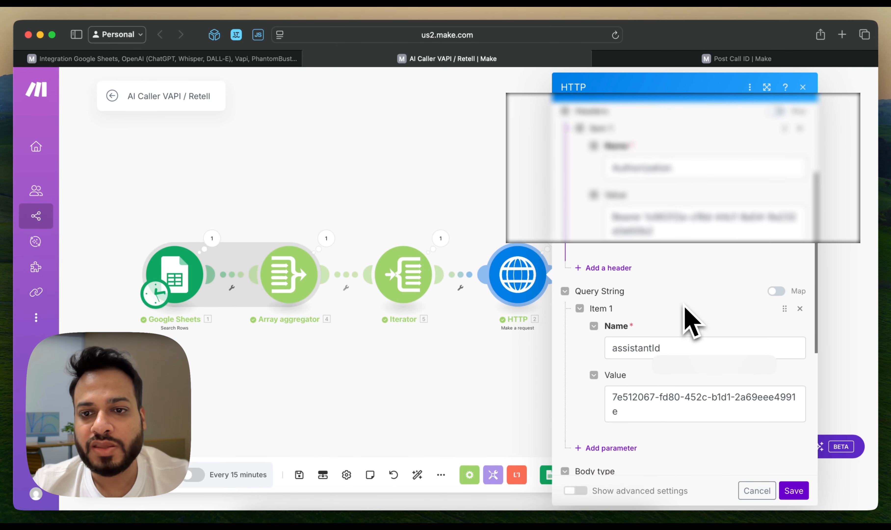
scroll(688, 318, down, 3)
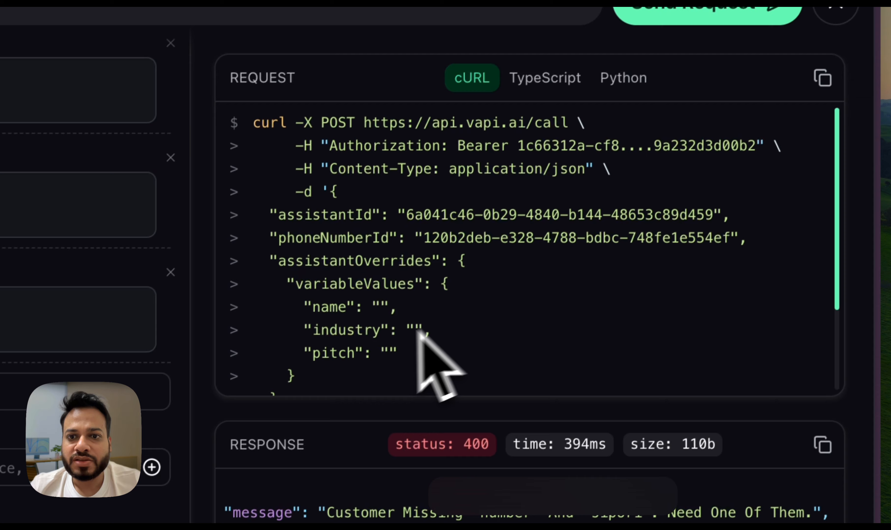
scroll(311, 393, down, 2)
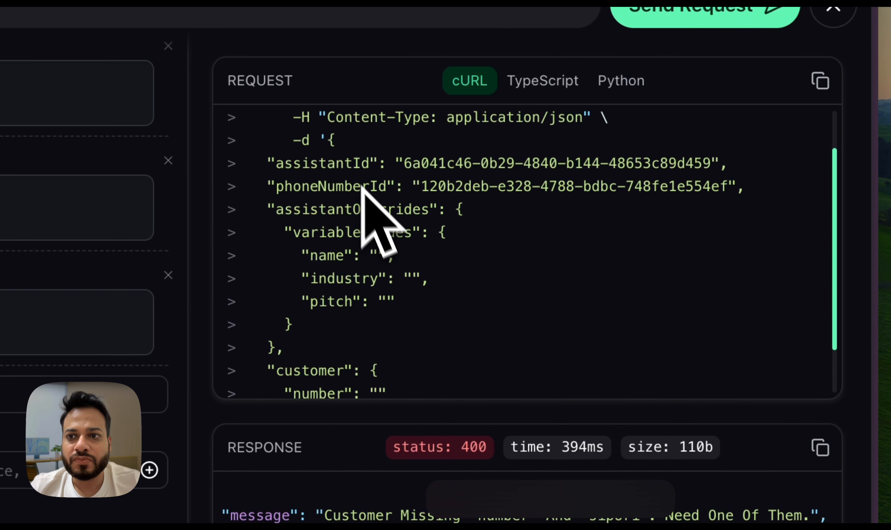
Paste the copied cURL command with its bearer token into the HTTP module's request content and delete everything before the JSON body
click(820, 81)
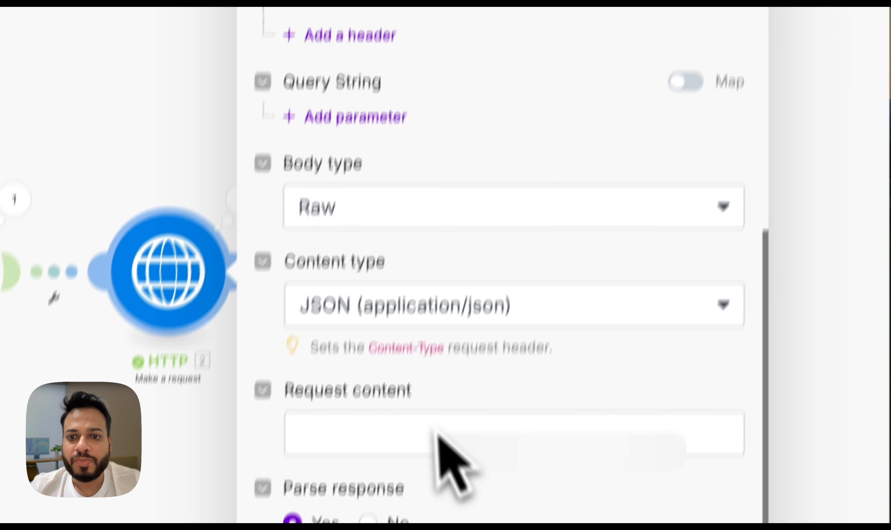
click(436, 437)
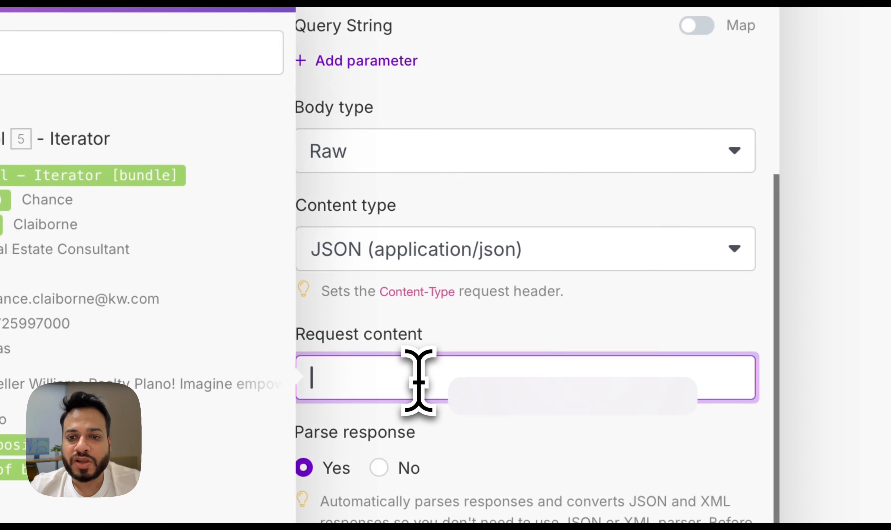
key(ctrl+v)
scroll(470, 325, down, 3)
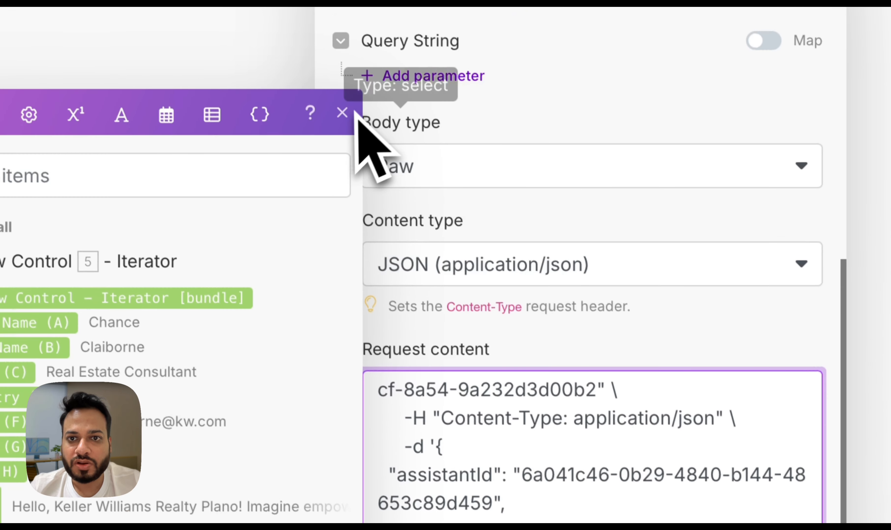
click(342, 112)
click(470, 461)
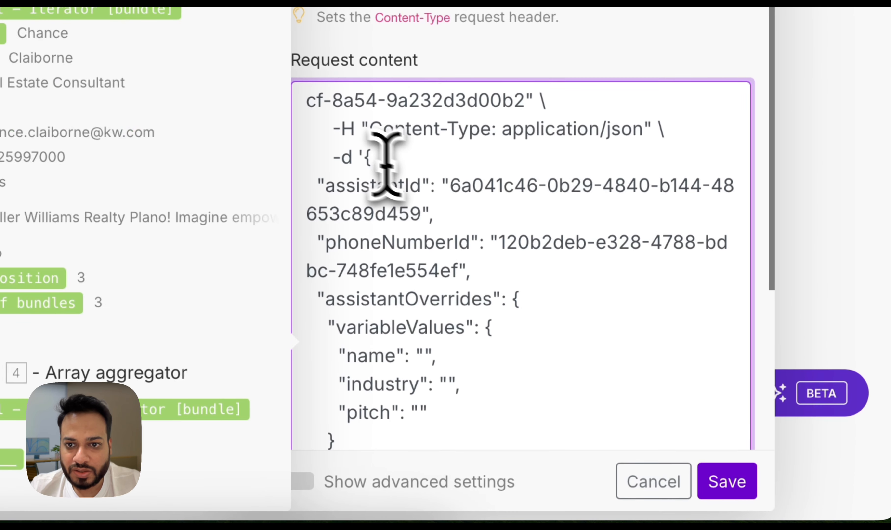
key(shift+super+Up)
key(BackSpace)
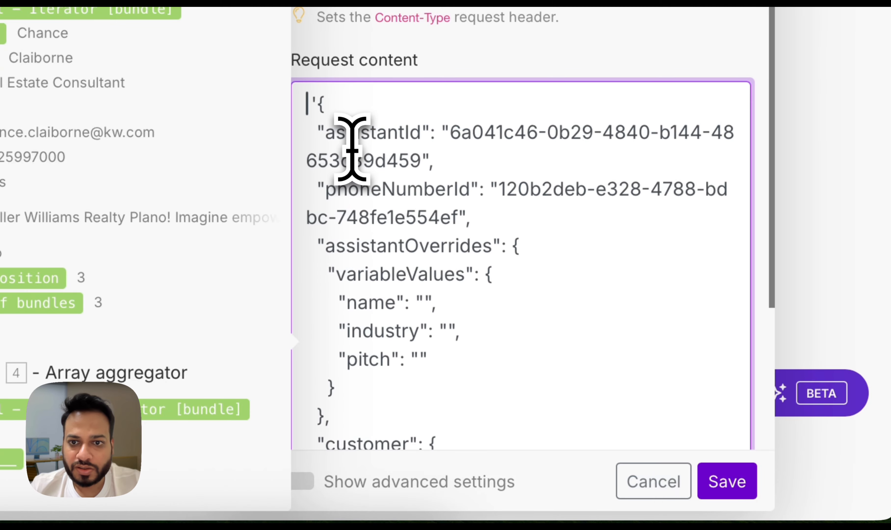
Map the name, industry and pitch variables to First Name (A), Industry (D) and Pitch (I) from the Iterator
scroll(527, 415, down, 5)
scroll(503, 238, up, 1)
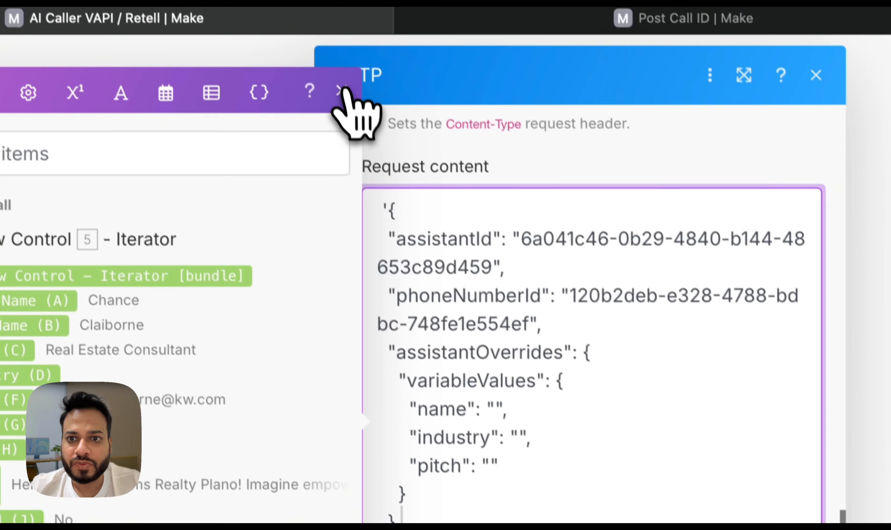
click(344, 91)
scroll(526, 397, up, 1)
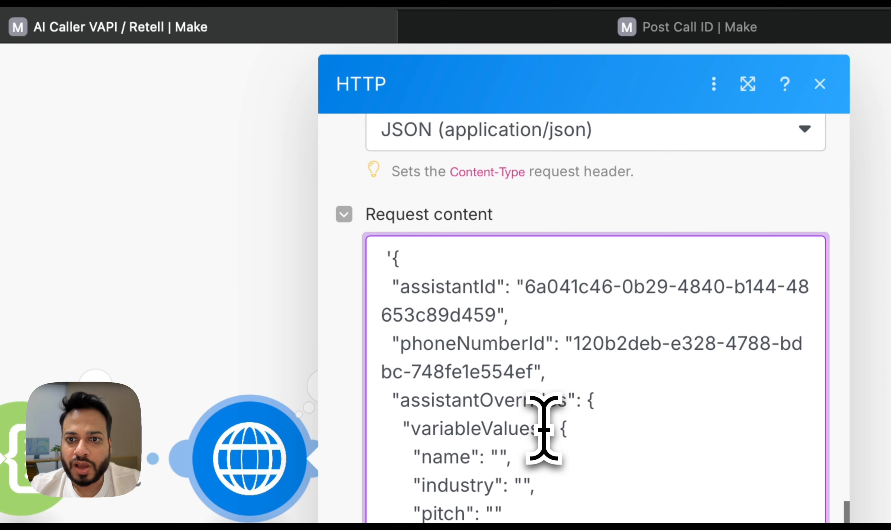
click(624, 341)
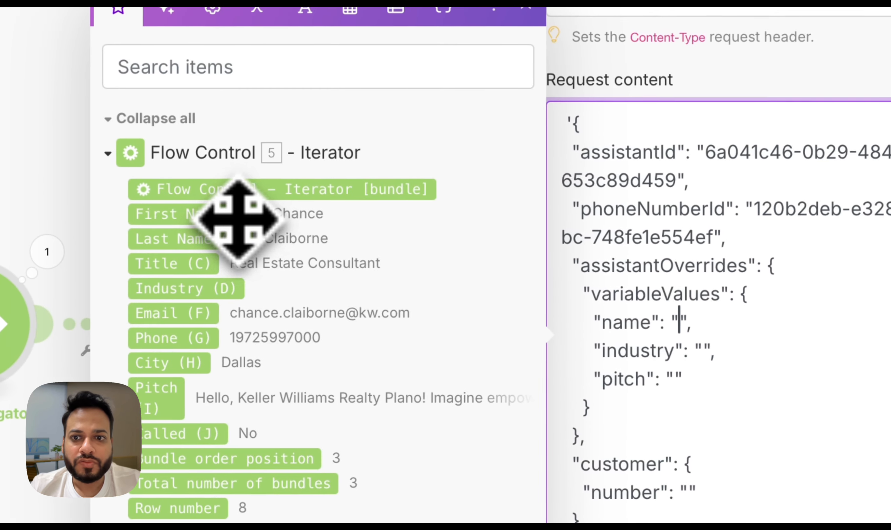
click(391, 161)
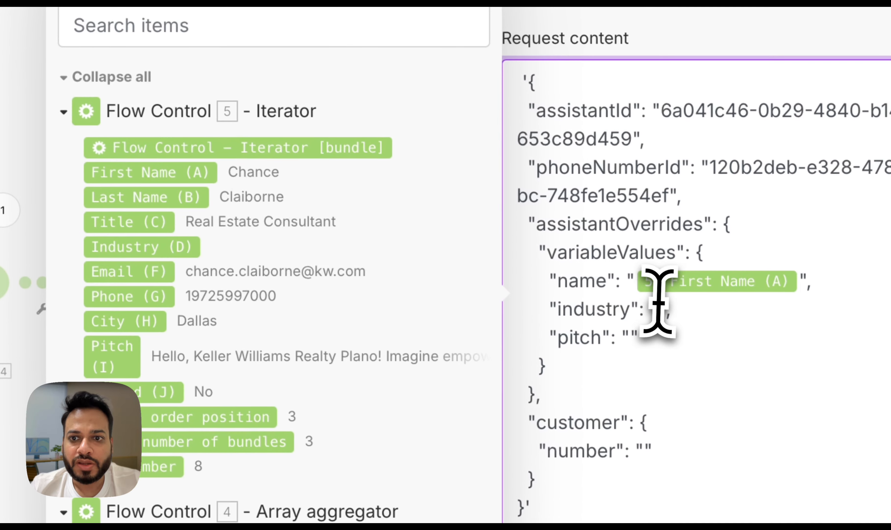
click(652, 307)
click(140, 245)
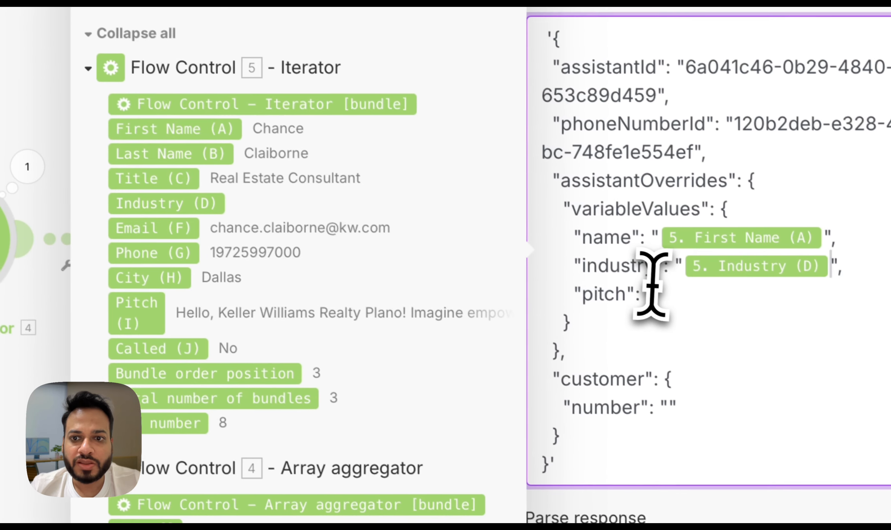
click(647, 289)
click(139, 310)
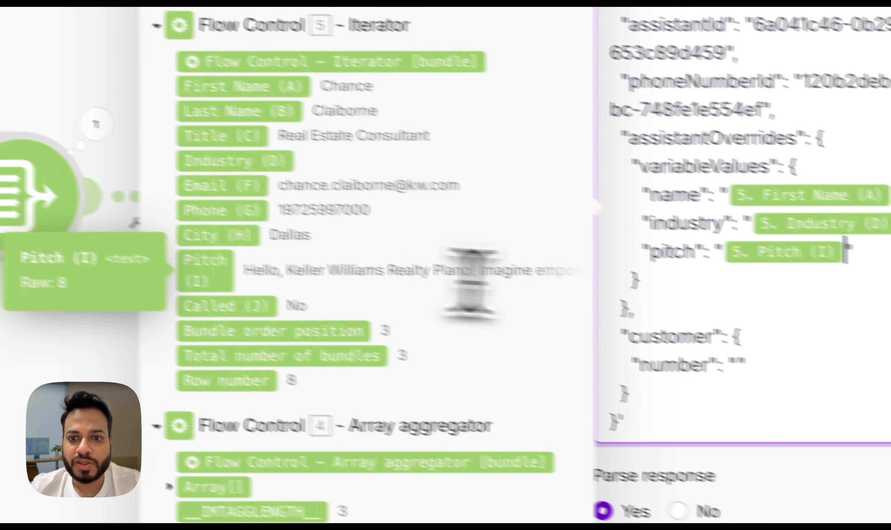
Set the customer number to a "+" followed by the Iterator's Phone (G) value, and save the HTTP module
click(649, 341)
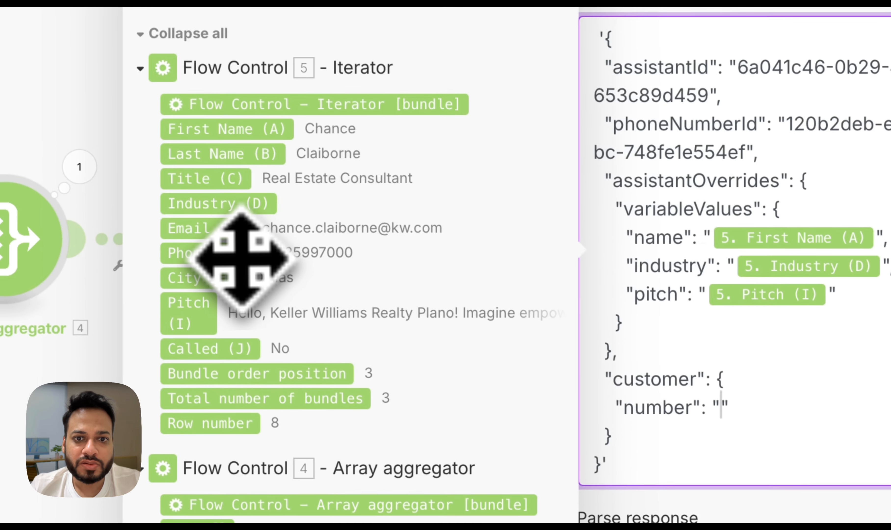
click(170, 188)
key(Left)
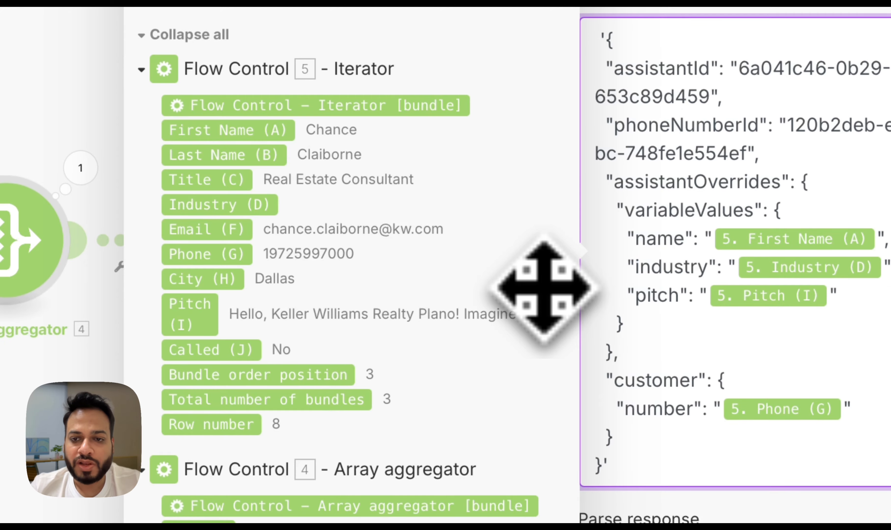
text(+)
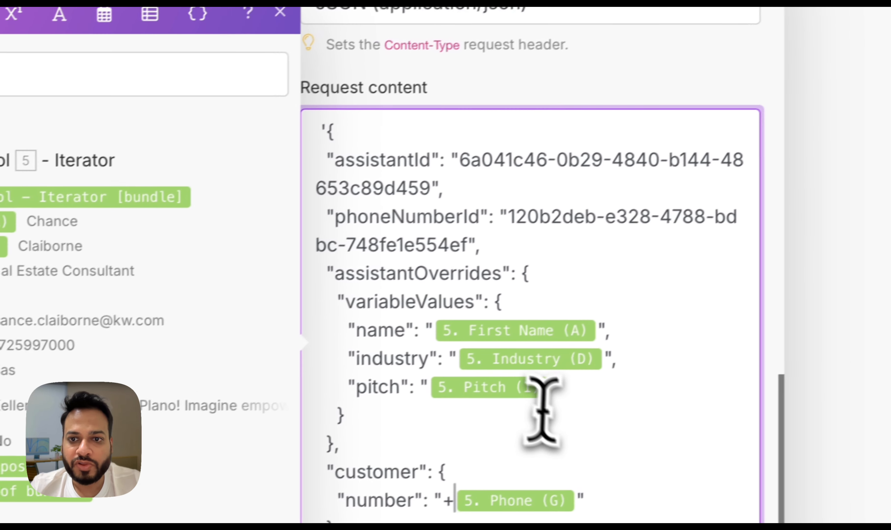
click(876, 333)
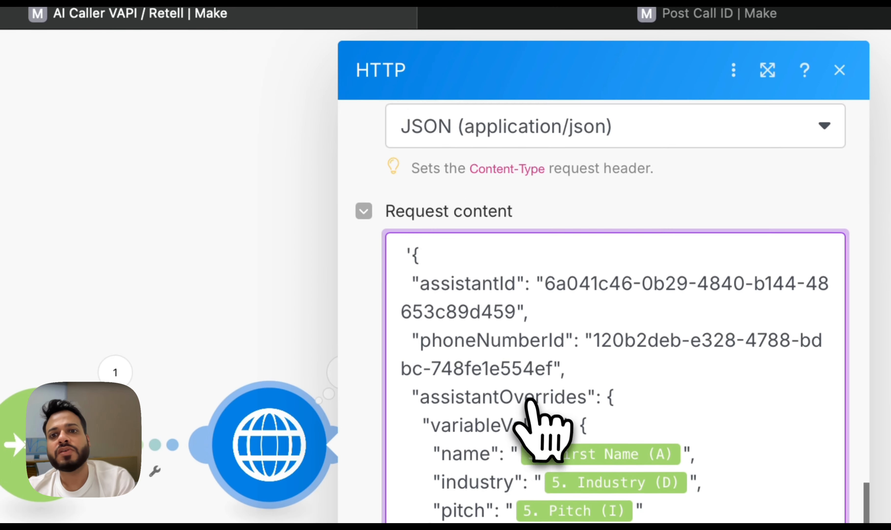
scroll(530, 399, up, 3)
scroll(532, 403, up, 4)
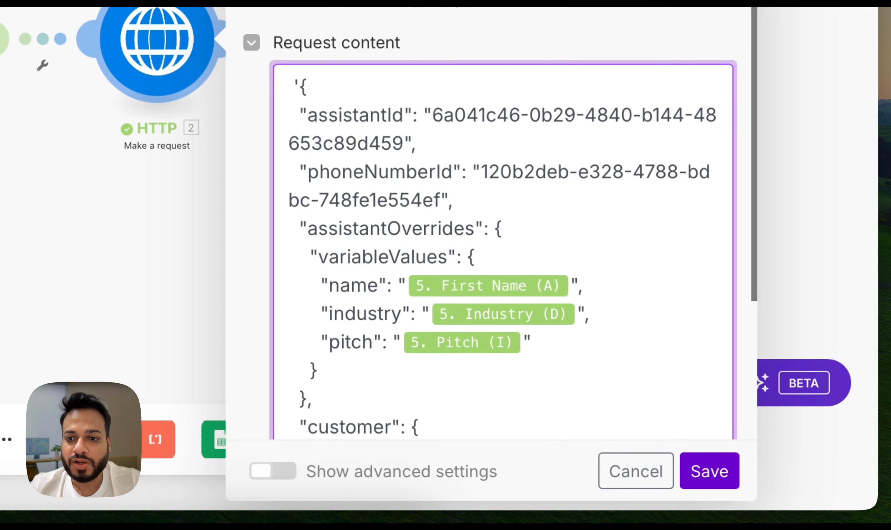
click(706, 481)
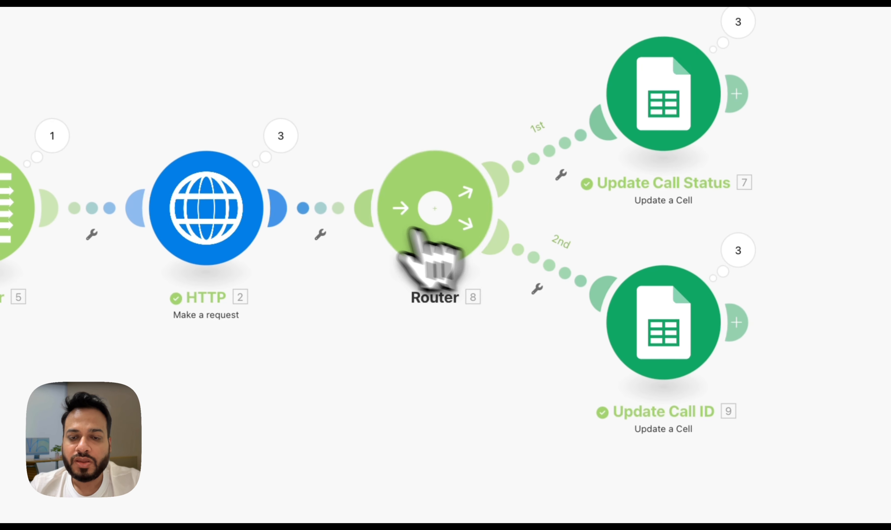
Check the Update Call Status module's cell and value against the Called column in the Make cold caller test sheet
click(663, 94)
scroll(363, 315, down, 2)
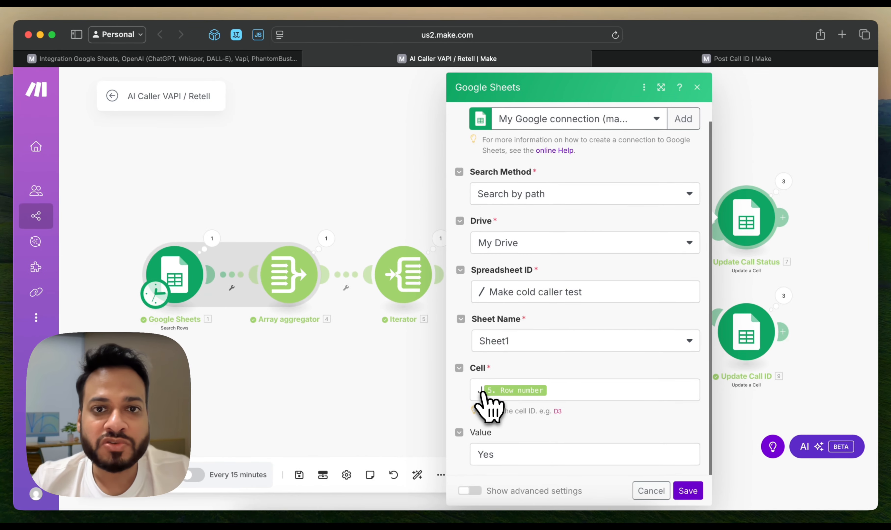
key(super+Tab)
mouse_move(37, 273)
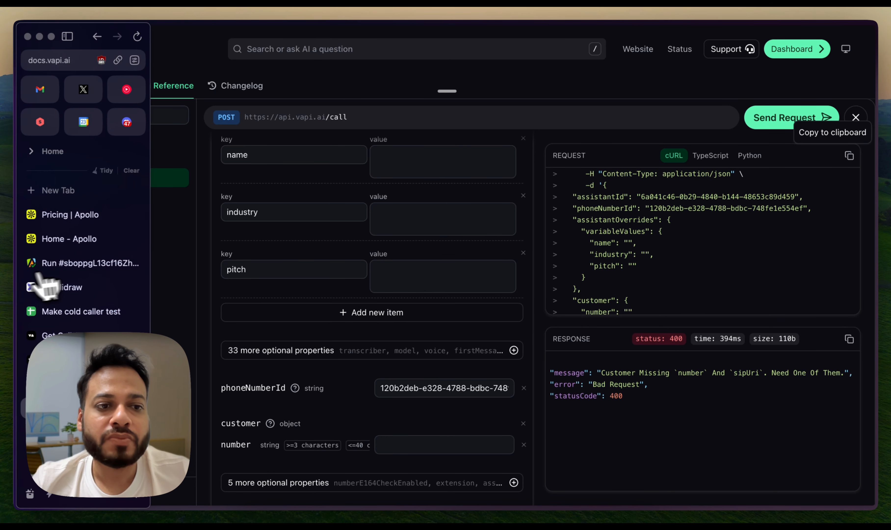
click(83, 312)
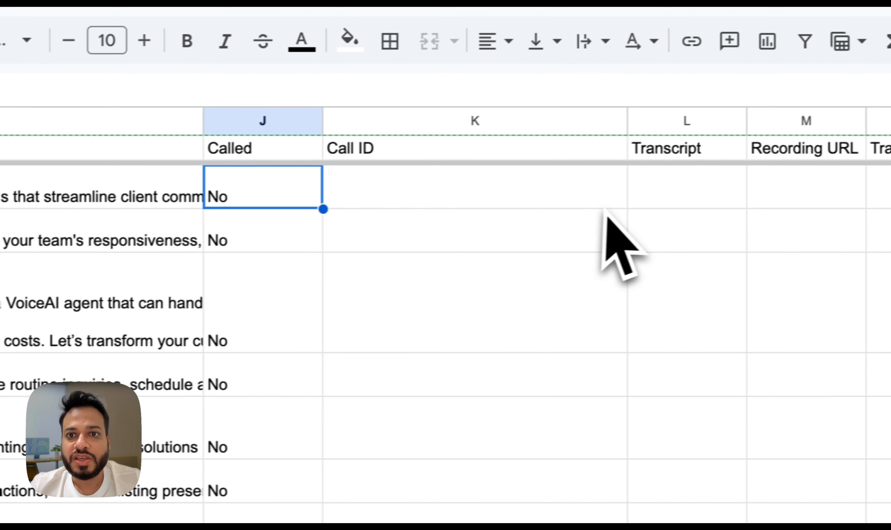
click(268, 212)
click(267, 207)
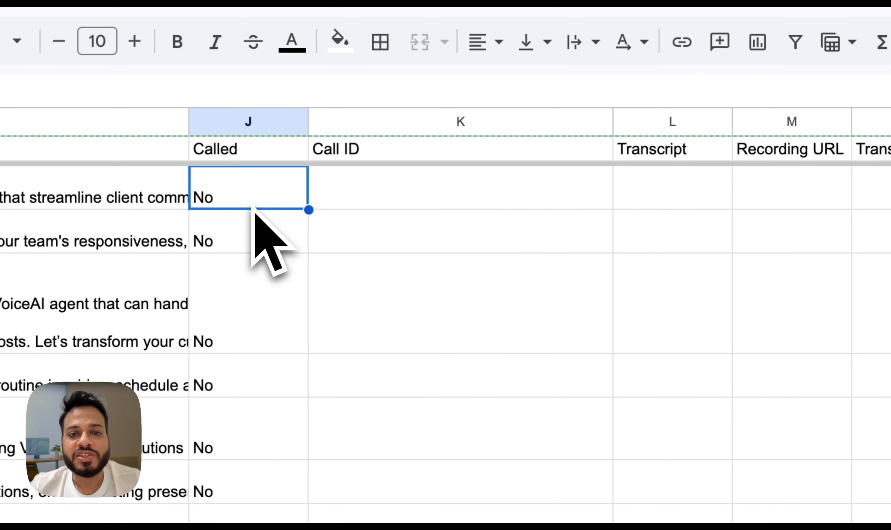
Check the Update Call ID module's cell and value in Make against the sheet's Call ID column
key(super+Tab)
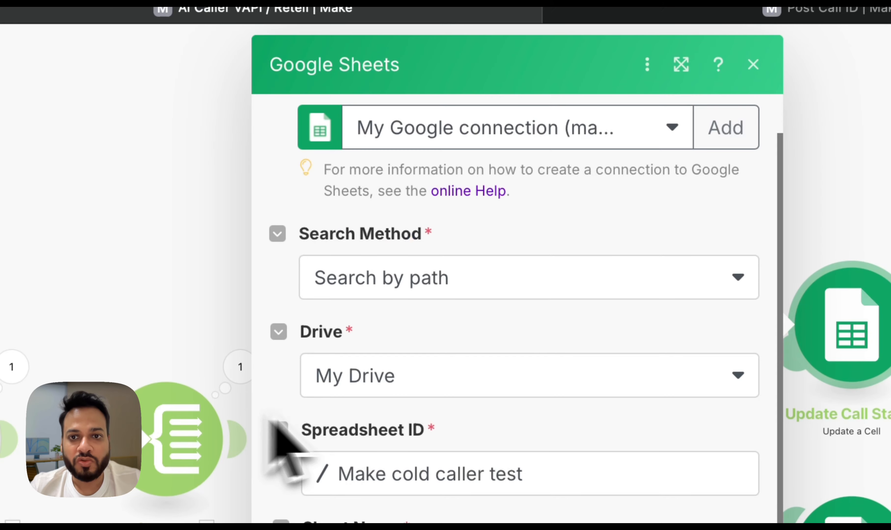
click(647, 361)
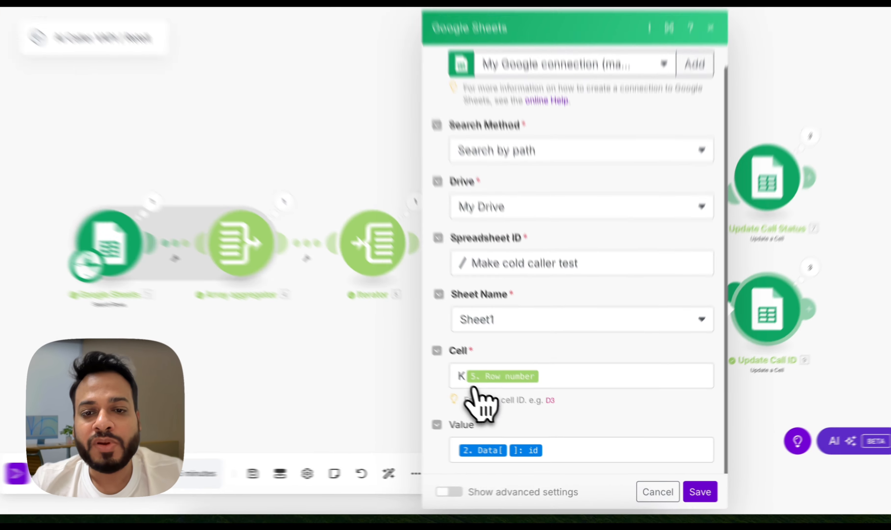
key(super+Tab)
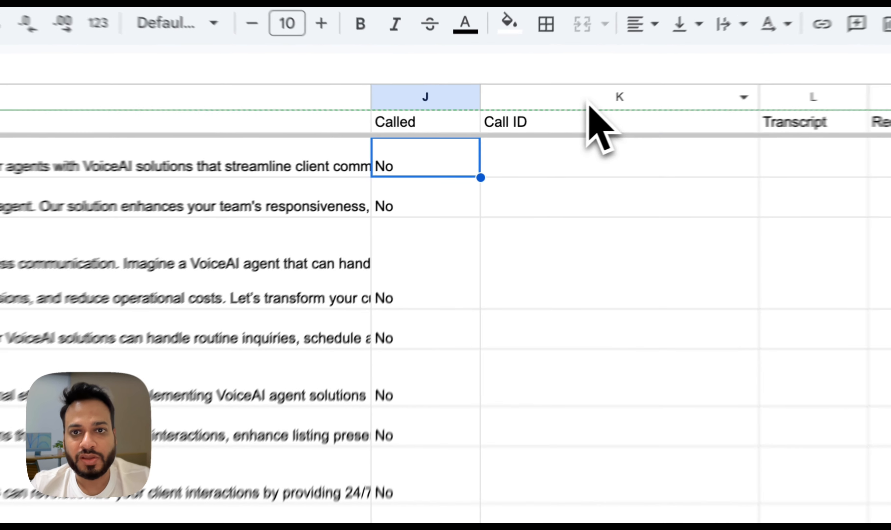
click(536, 117)
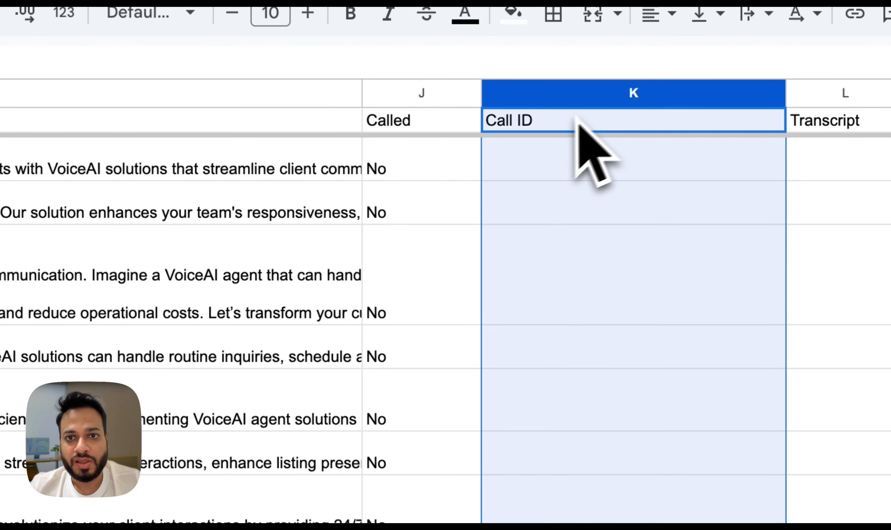
click(574, 121)
click(557, 149)
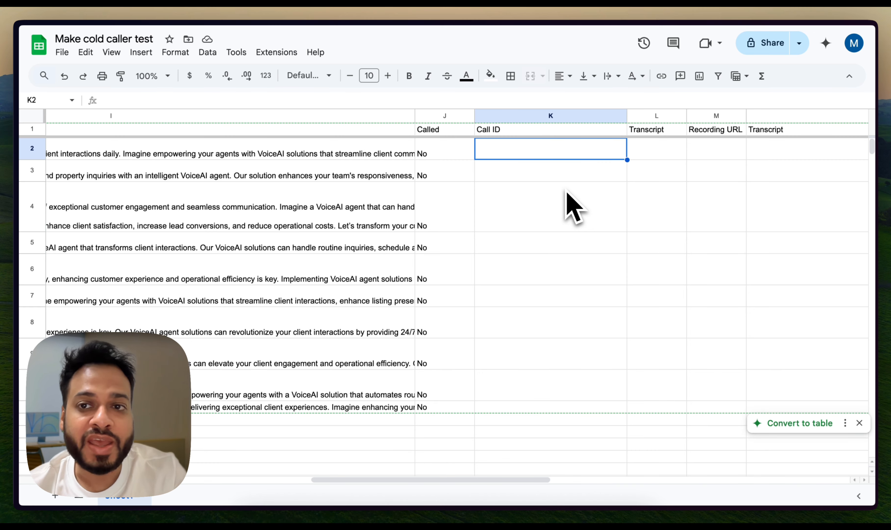
Look through the sheet's call result columns from Called to Cost, and close the Update Call ID module in Make
scroll(566, 195, right, 5)
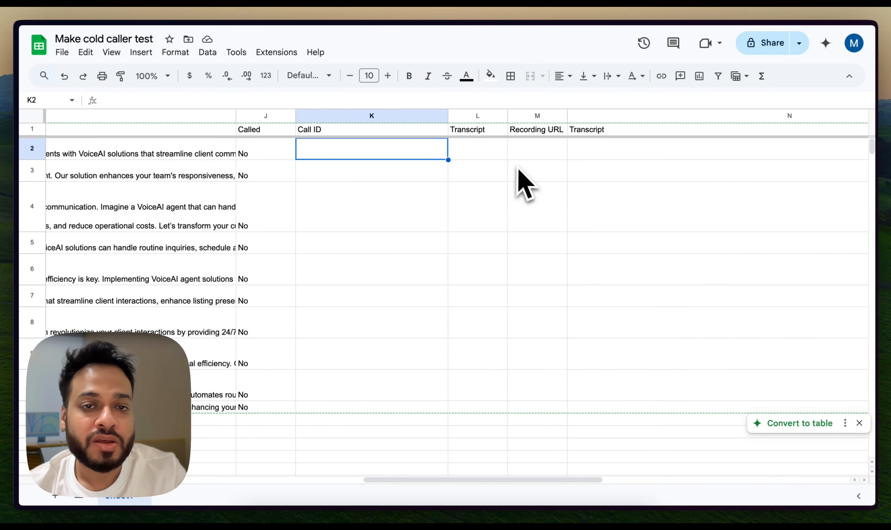
scroll(525, 184, right, 2)
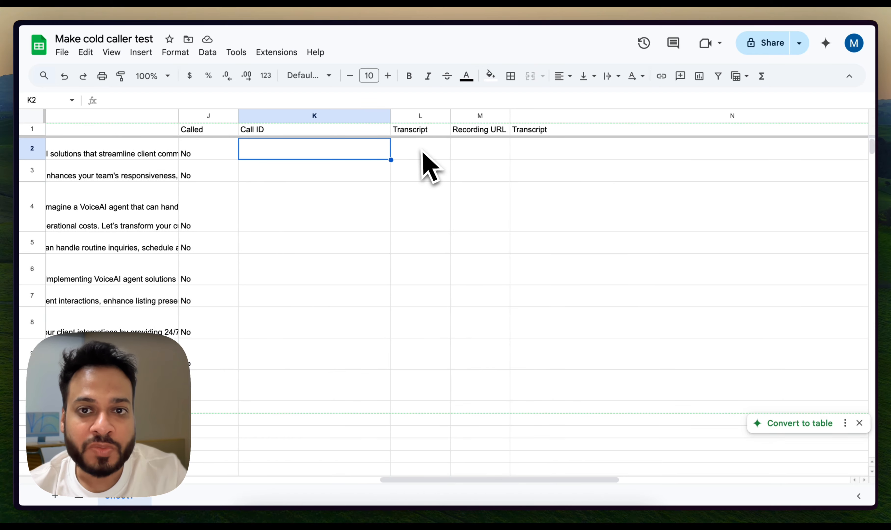
scroll(511, 172, right, 3)
scroll(521, 160, right, 5)
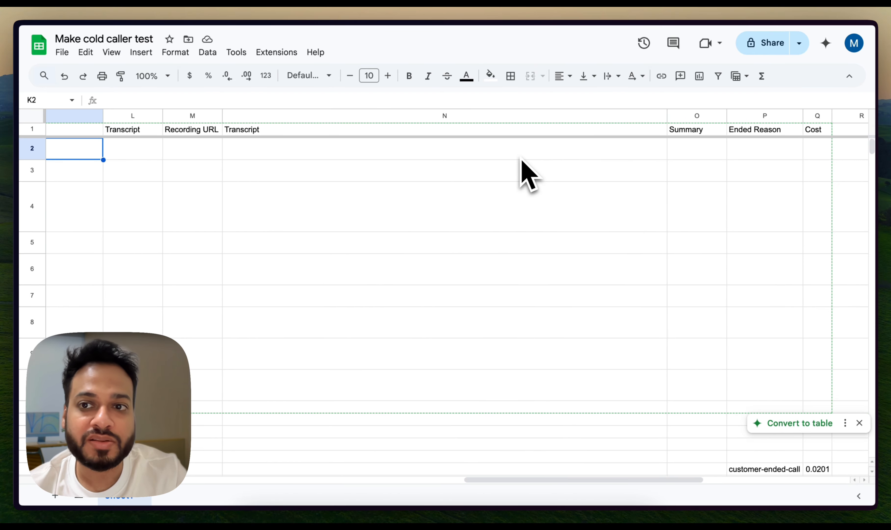
scroll(520, 159, left, 11)
scroll(522, 161, left, 4)
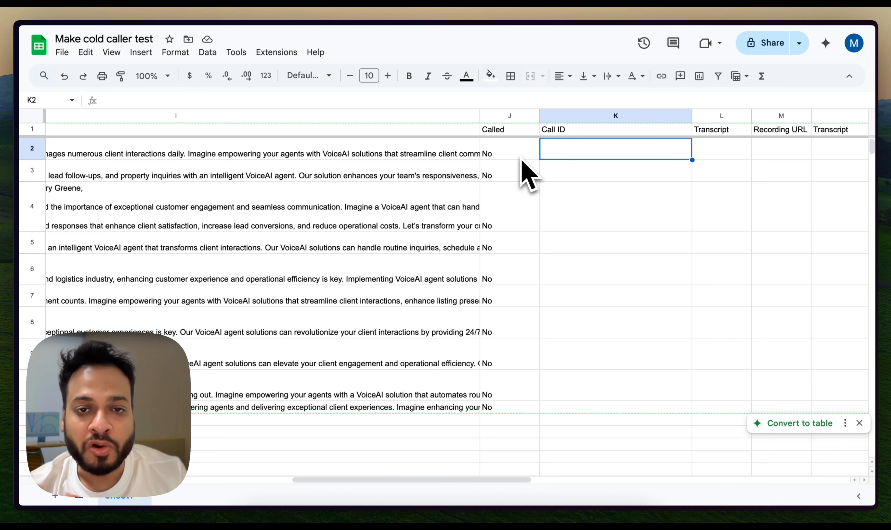
key(super+Tab)
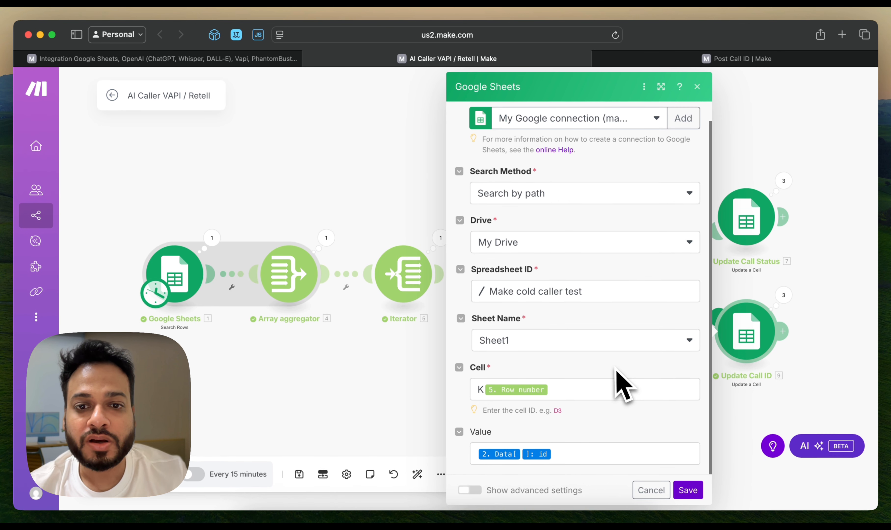
click(818, 365)
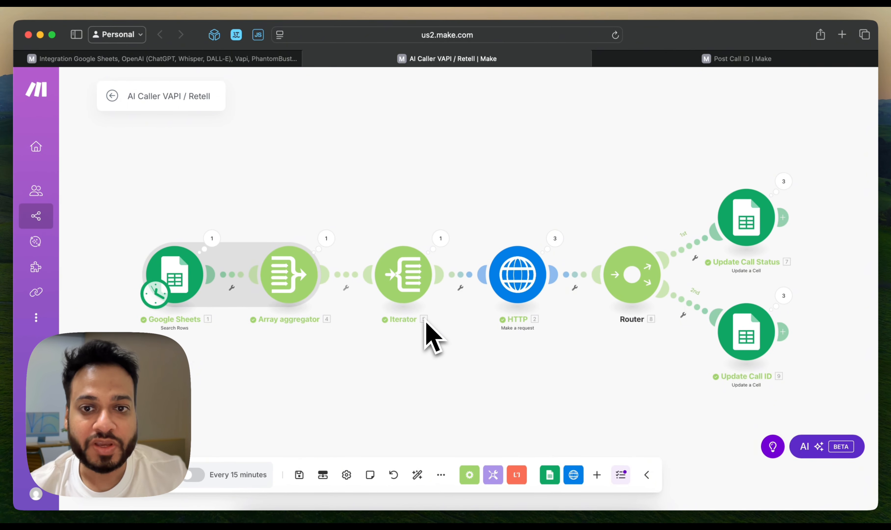
Review the lead rows in the Make cold caller test sheet, including the test lead's Email, Phone, City and Pitch columns
key(super+Tab)
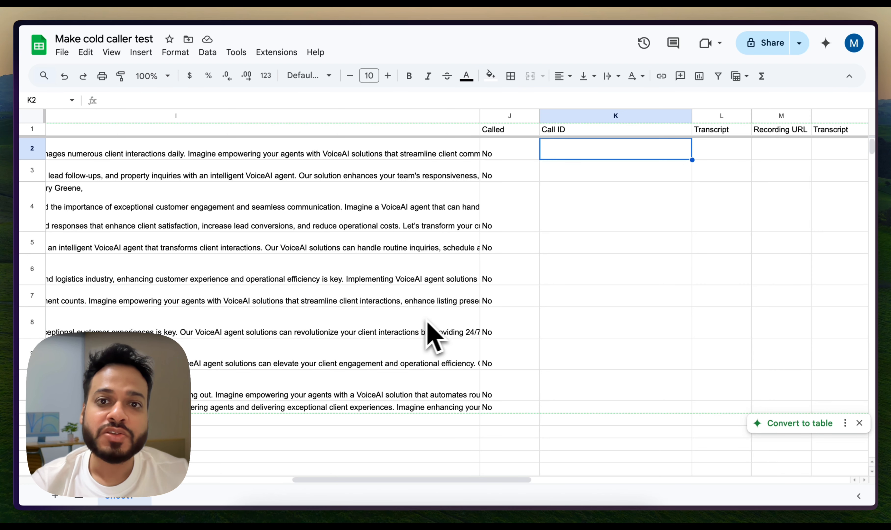
scroll(486, 305, left, 10)
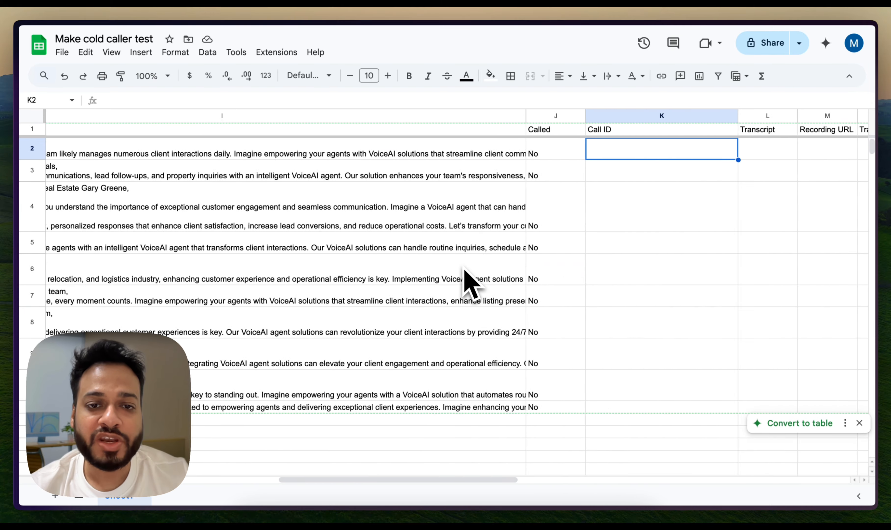
scroll(469, 285, left, 10)
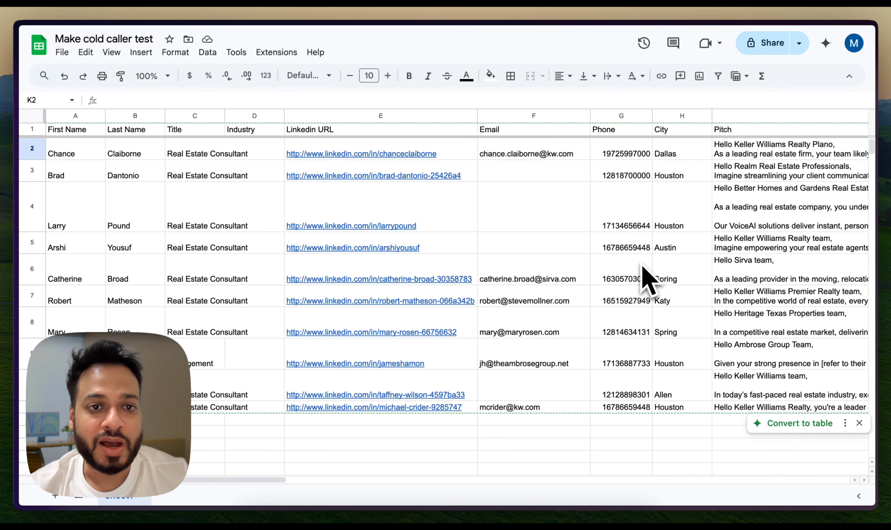
scroll(643, 269, right, 5)
click(645, 269)
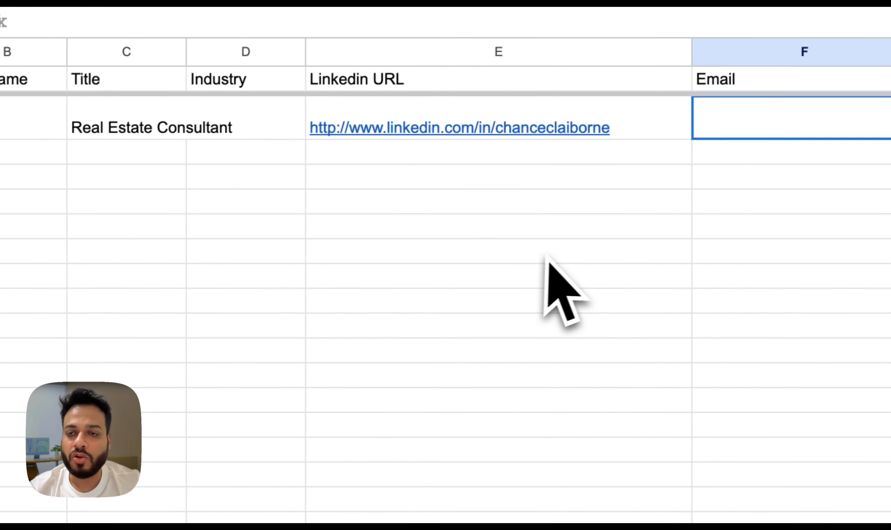
scroll(547, 255, right, 15)
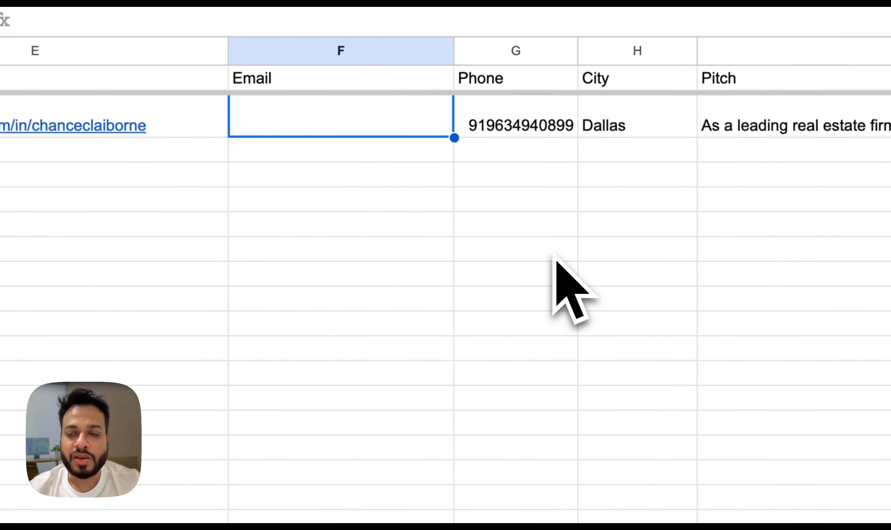
scroll(547, 255, left, 5)
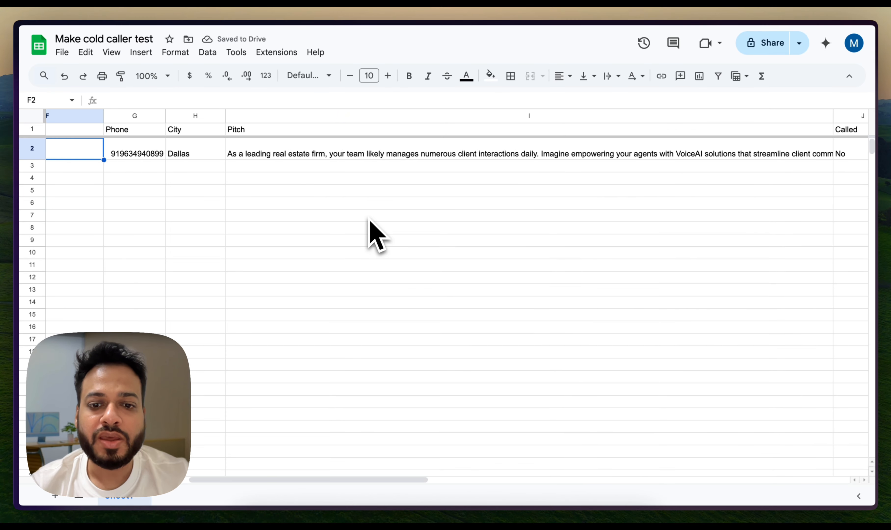
scroll(369, 222, left, 10)
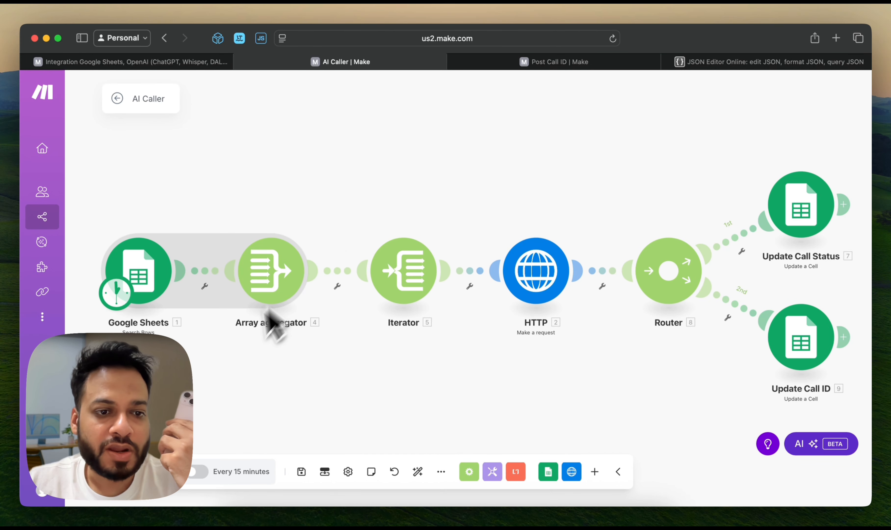
Run the AI Caller scenario once in Make to call the test lead
key(super+Tab)
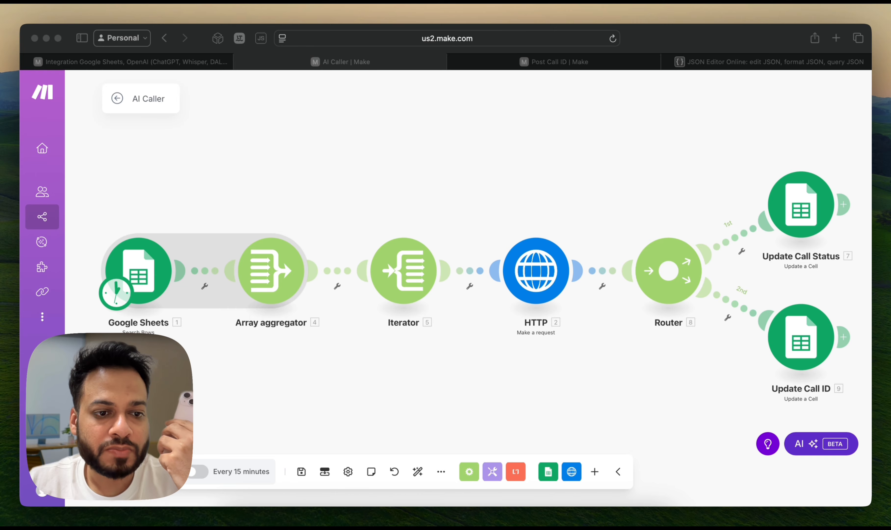
key(super+Tab)
click(138, 471)
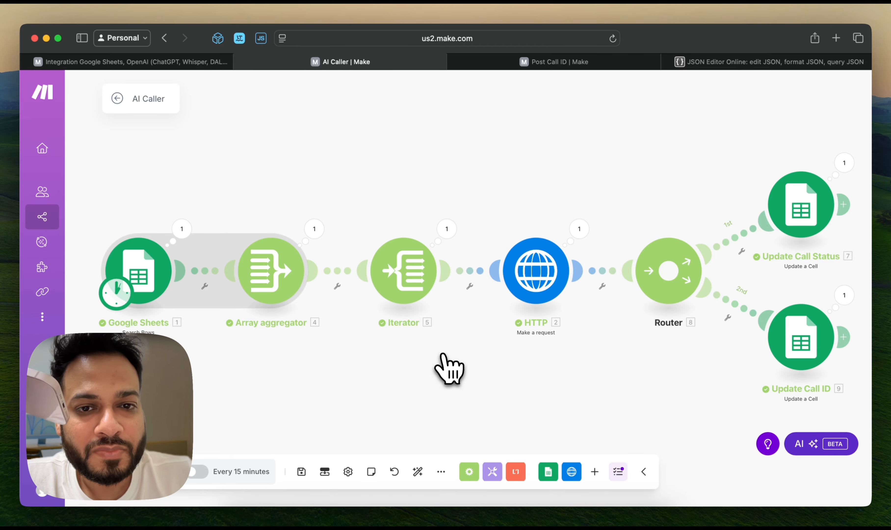
Check the Called and Call ID cells of the test lead in row 2 of the Make cold caller test sheet
key(super+Tab)
scroll(398, 300, down, 1)
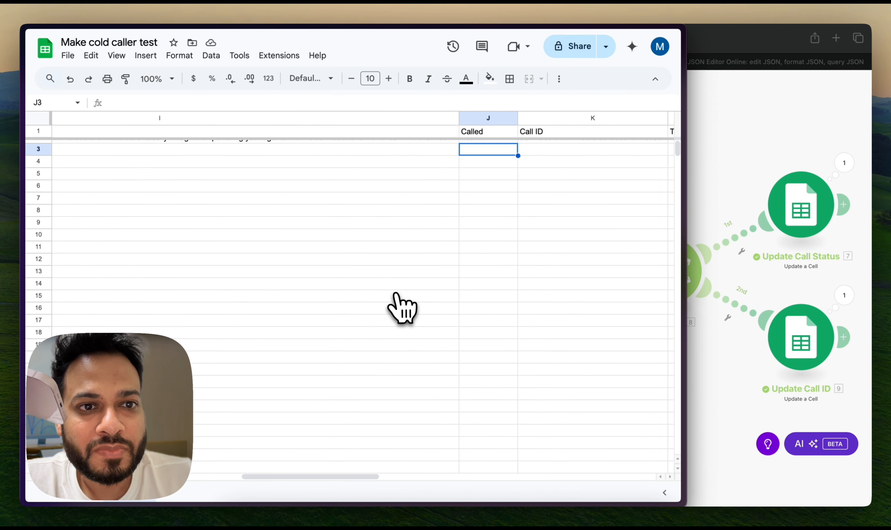
scroll(402, 307, up, 1)
scroll(401, 307, left, 5)
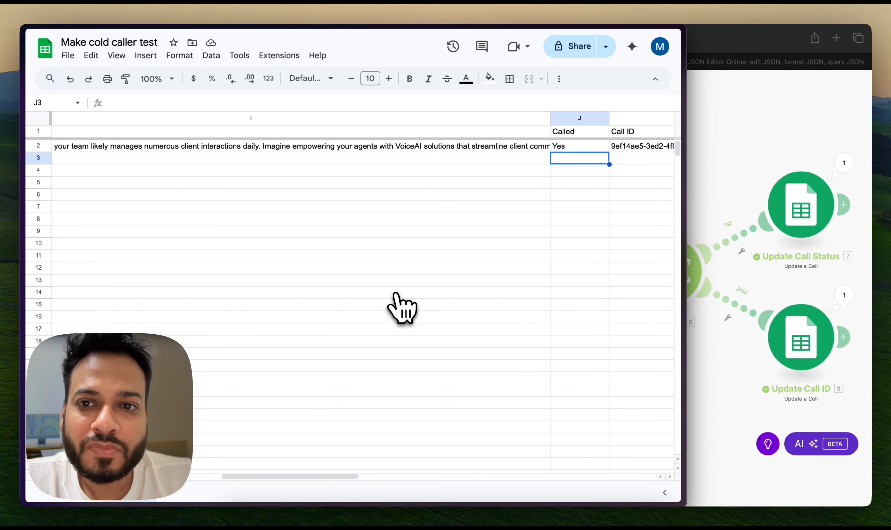
scroll(401, 307, right, 5)
scroll(402, 307, right, 3)
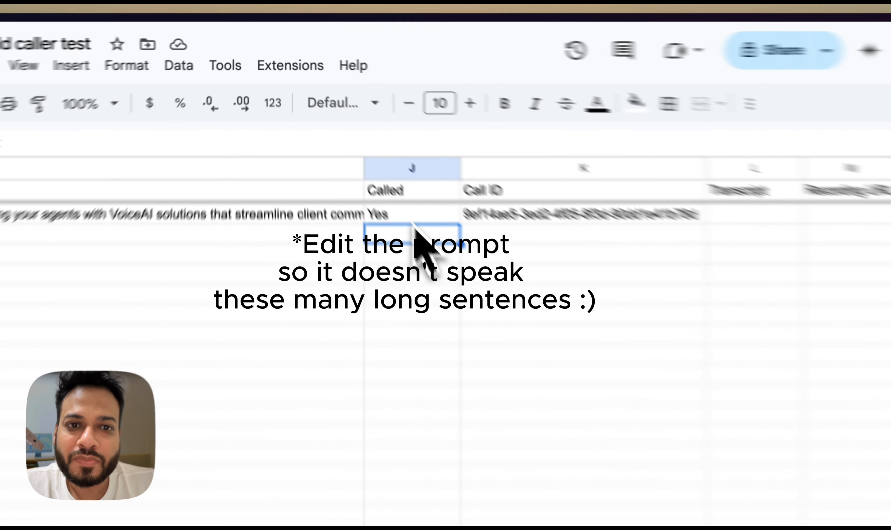
click(358, 149)
click(564, 261)
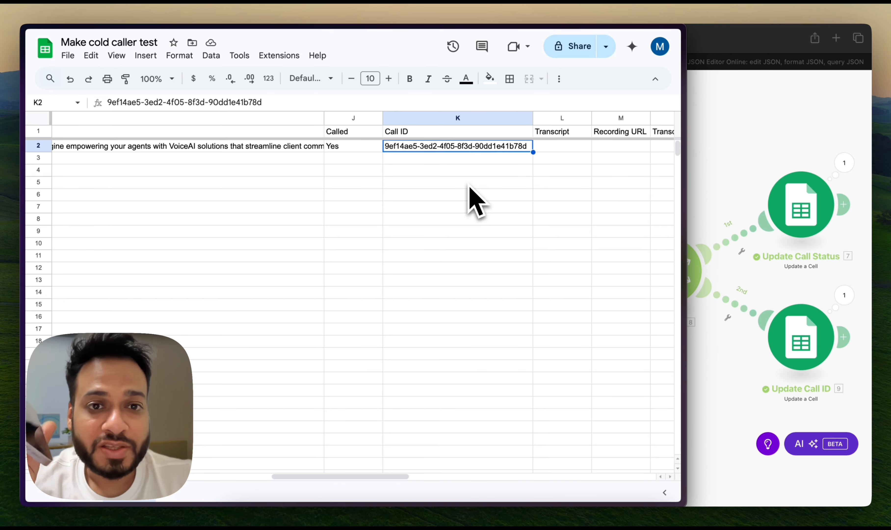
click(351, 150)
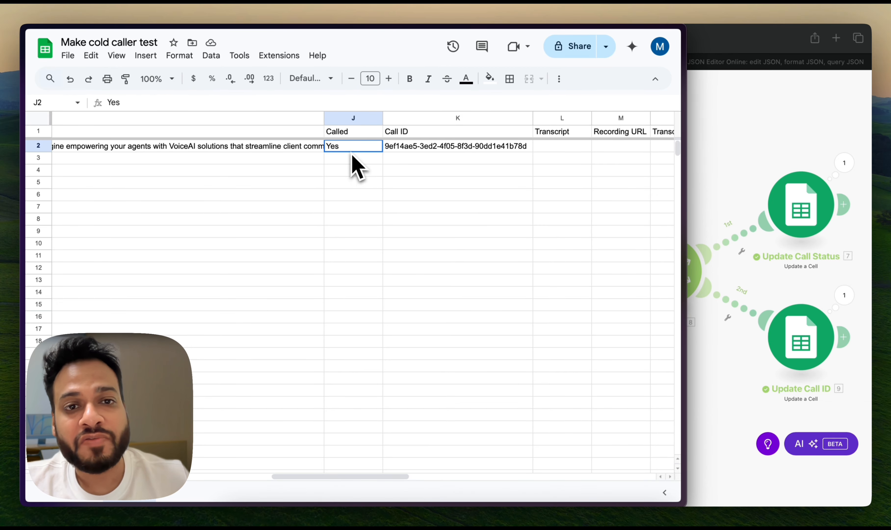
click(416, 151)
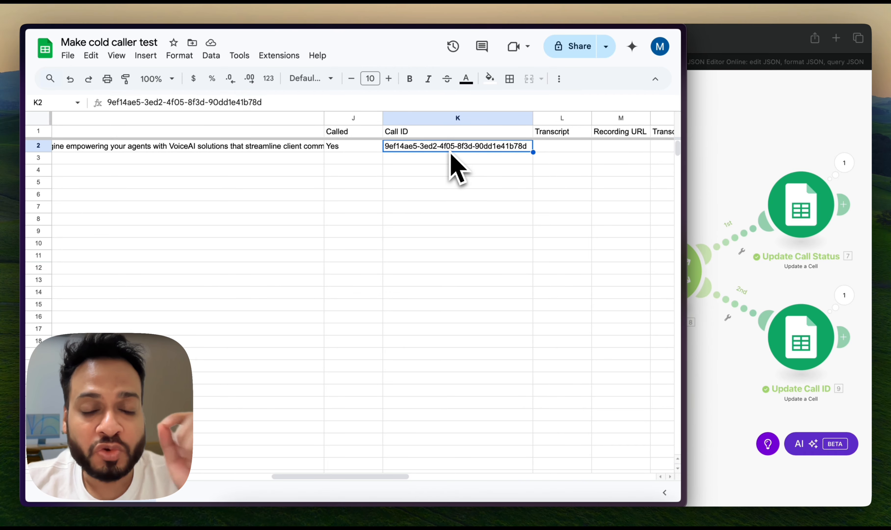
Switch back to Make and bring up the Post Call ID scenario
click(722, 147)
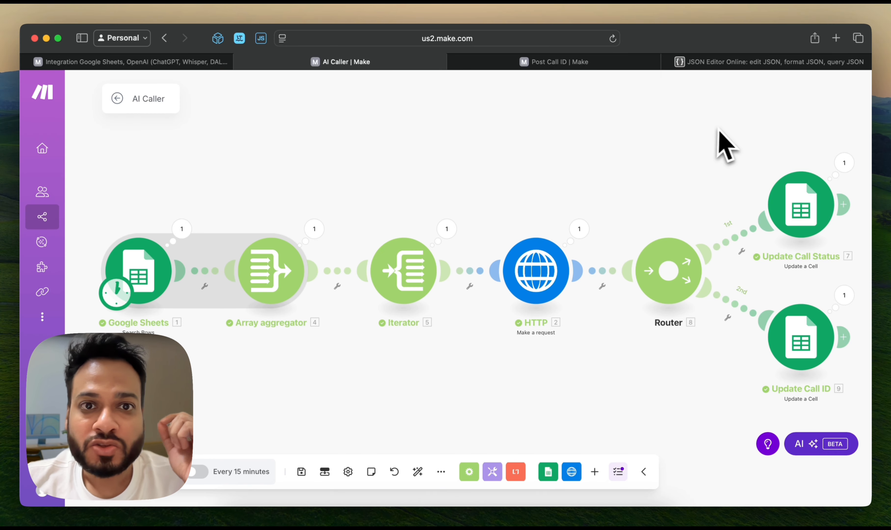
click(188, 62)
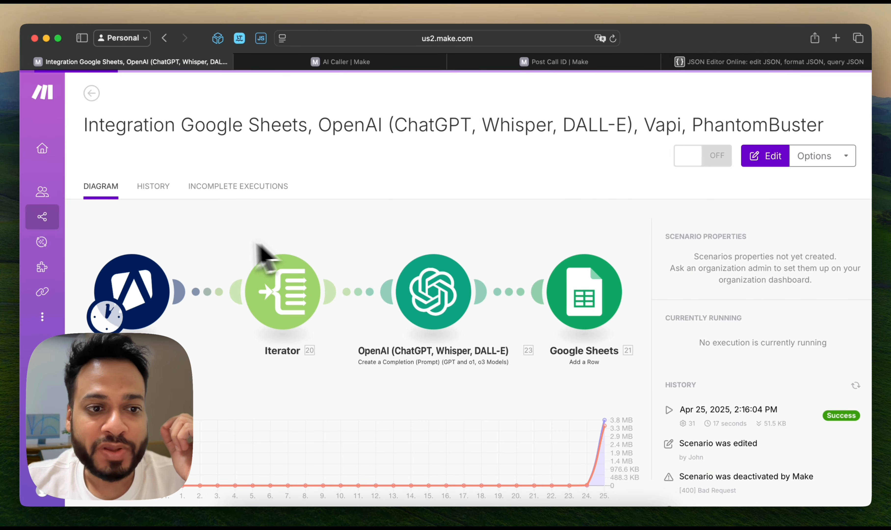
click(337, 62)
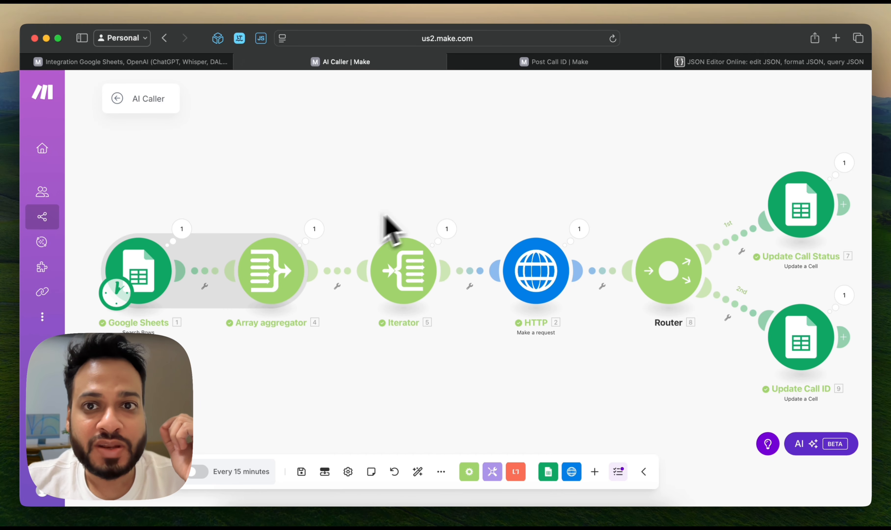
click(555, 69)
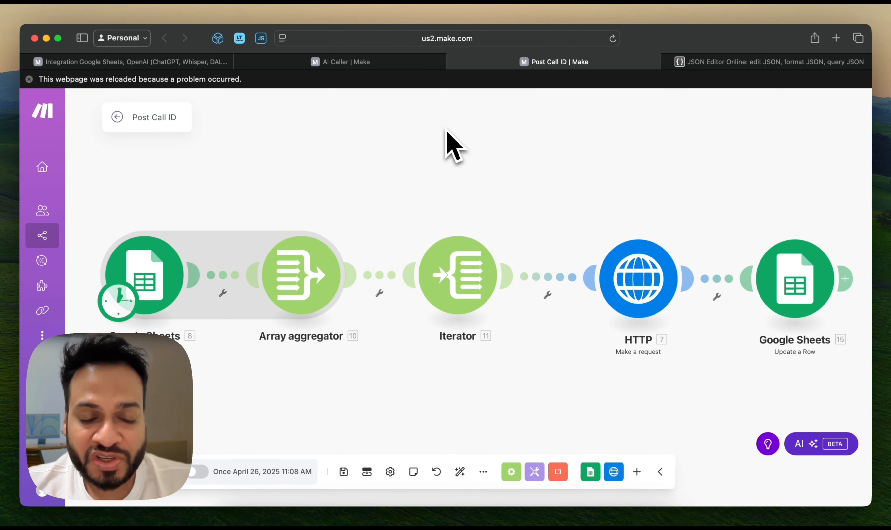
Look over the Transcript, Recording URL, Summary, Ended Reason and Cost columns and the test lead's row in the Google sheet
key(super+Tab)
scroll(528, 177, right, 10)
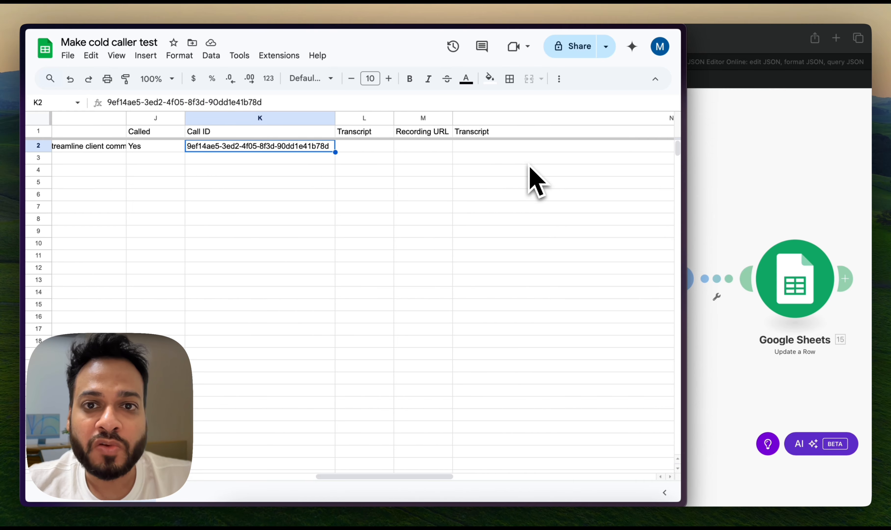
scroll(530, 170, right, 10)
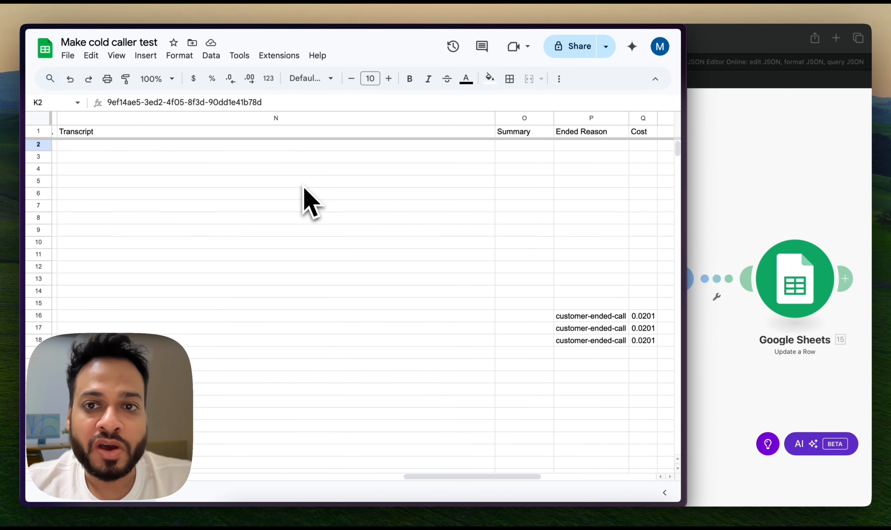
scroll(466, 190, left, 10)
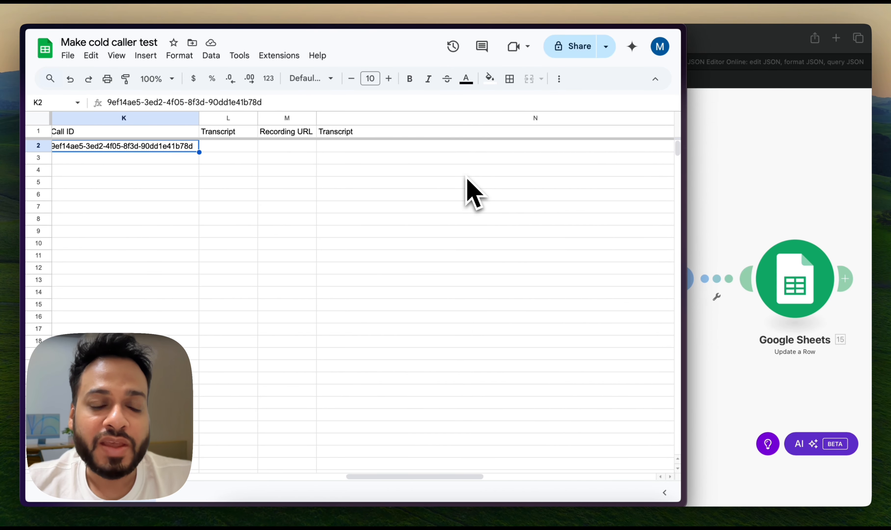
scroll(469, 192, left, 15)
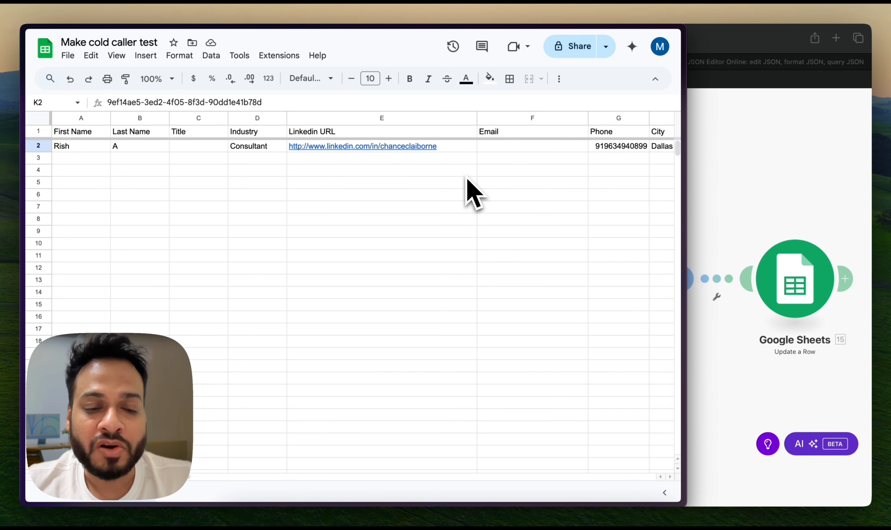
scroll(469, 190, right, 10)
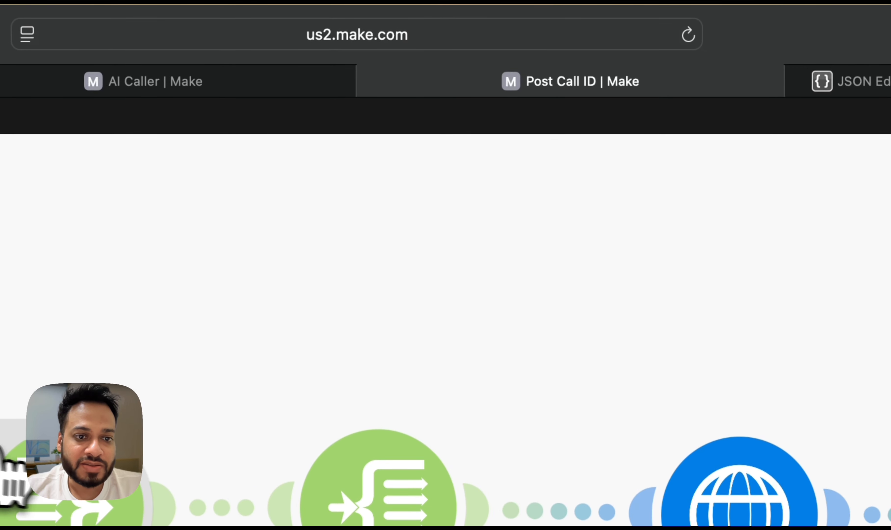
Check the Post Call ID row search's Called (J) and Call ID (K) filter rules against the sheet, and save the Google Sheets module
click(13, 477)
scroll(181, 361, down, 10)
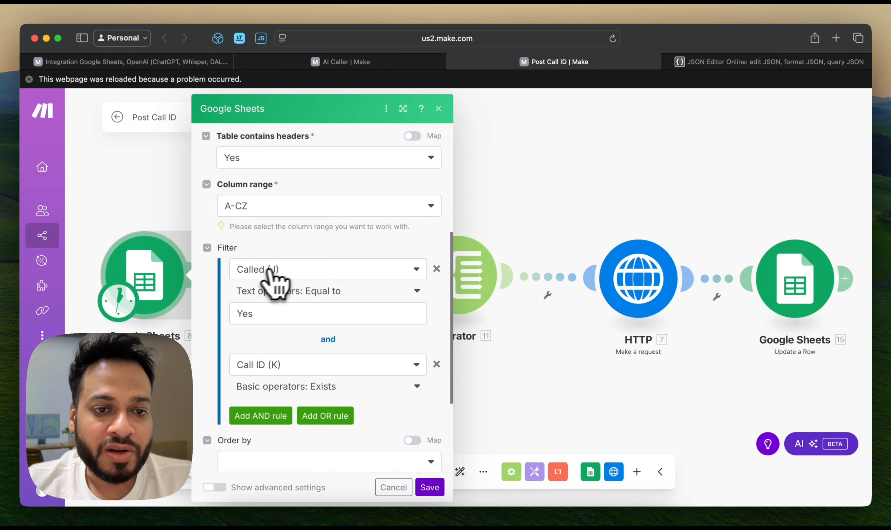
key(super+Tab)
scroll(479, 219, right, 6)
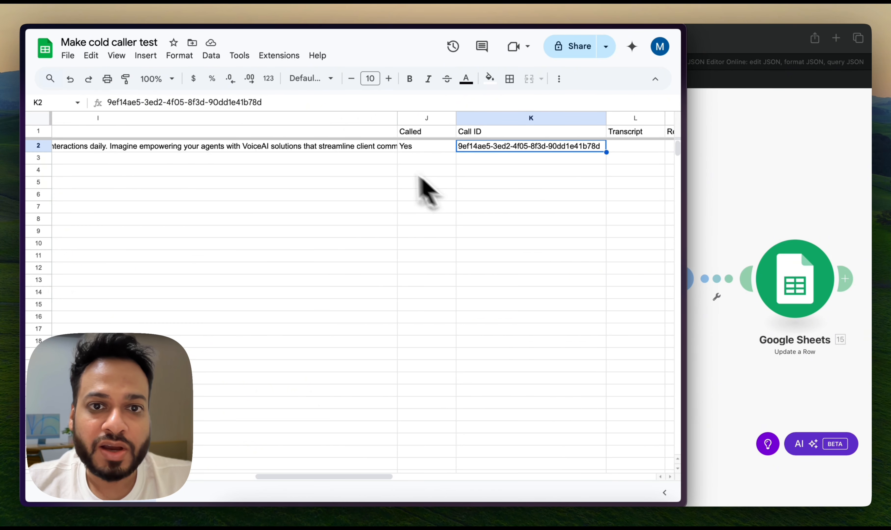
click(419, 148)
key(super+Tab)
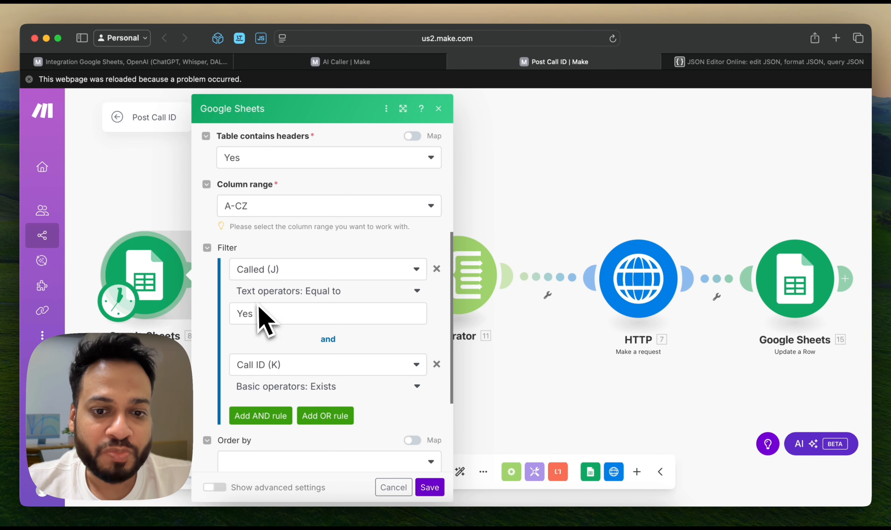
click(425, 486)
Check the Array aggregator's source module and aggregated fields, save it, and look at the Iterator in the Post Call ID scenario
click(314, 300)
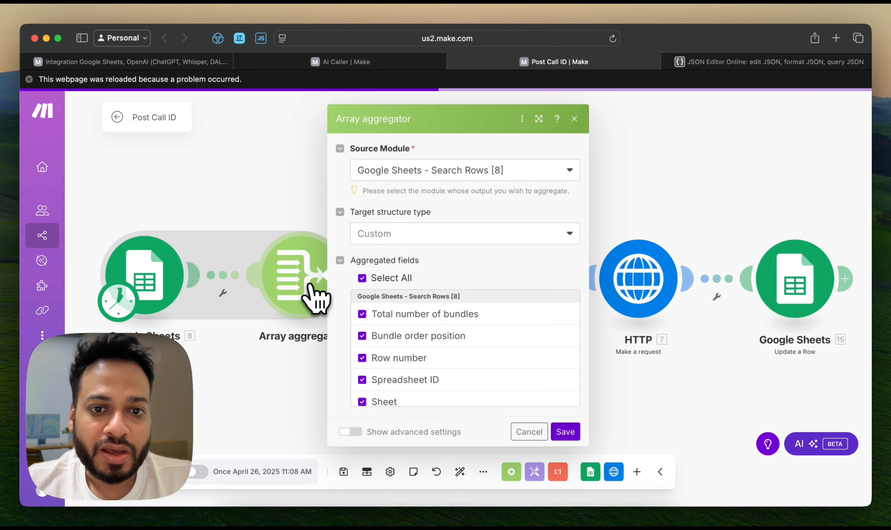
scroll(421, 354, down, 4)
click(565, 431)
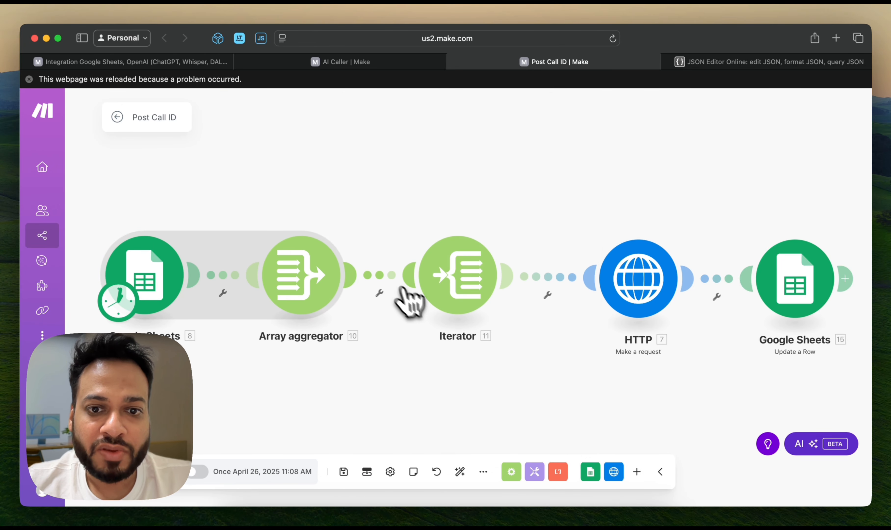
click(465, 294)
click(541, 214)
Glance at the HTTP module, switch to the Vapi API reference in Arc, open the Get Call endpoint and maximize the window
click(634, 289)
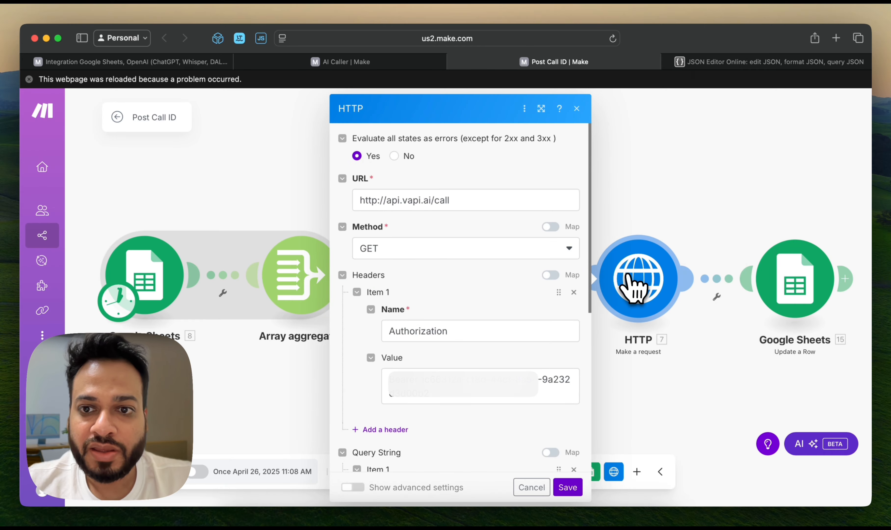
click(625, 217)
key(super+Tab)
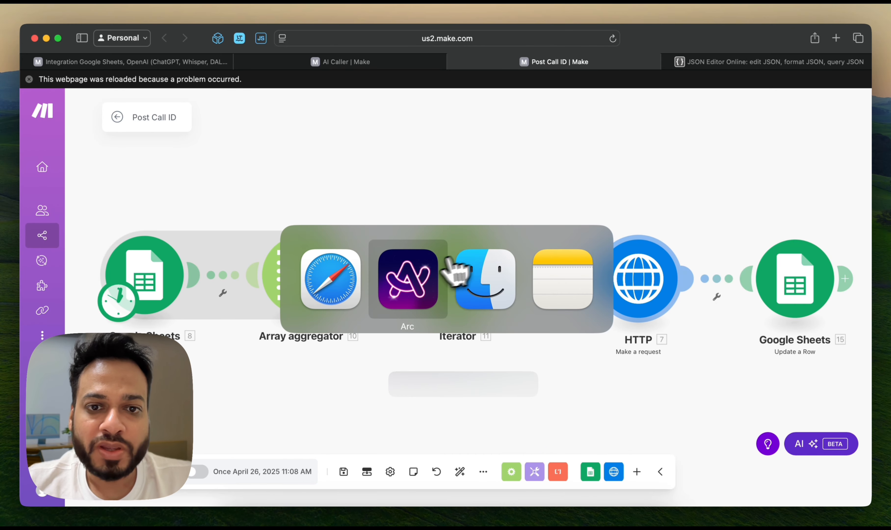
key(ctrl+Tab)
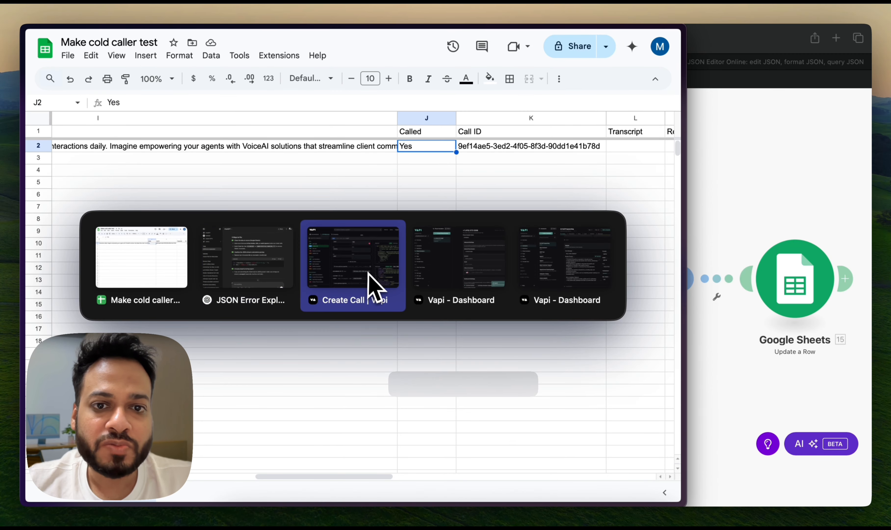
key(ctrl+Tab)
key(ctrl+Tab)
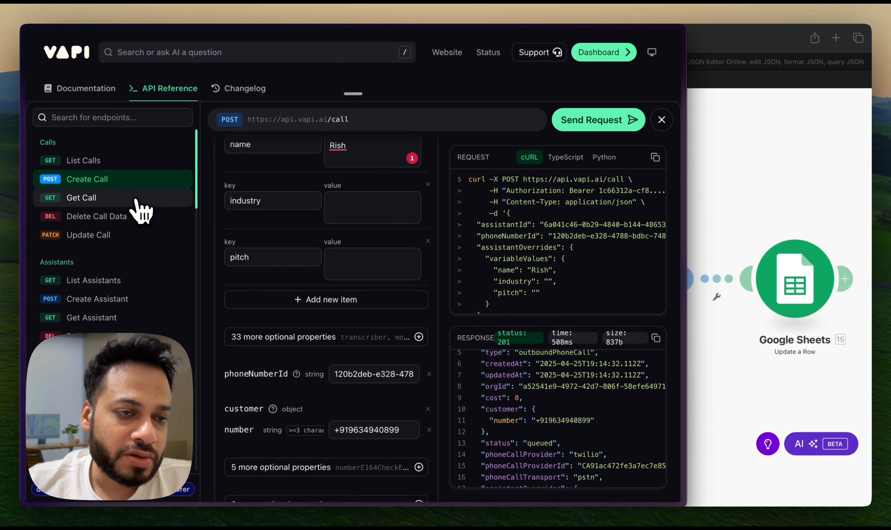
click(137, 199)
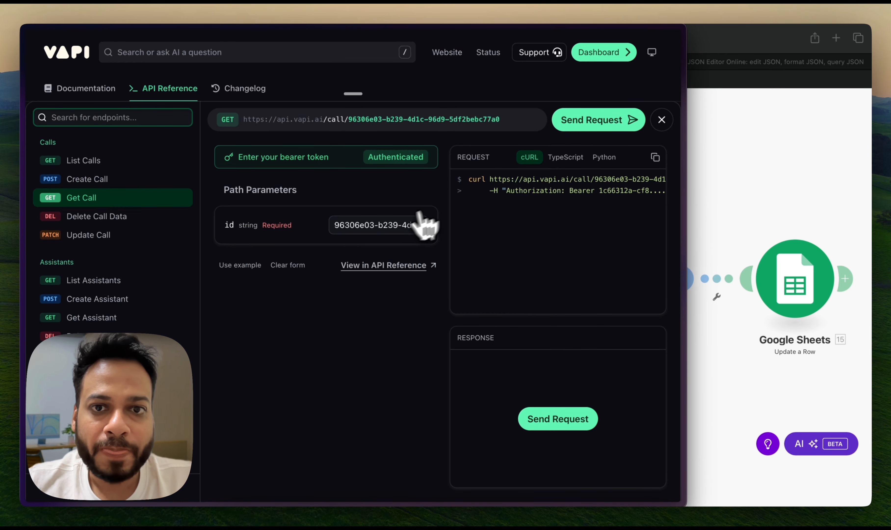
key(super+space)
text(max)
key(Return)
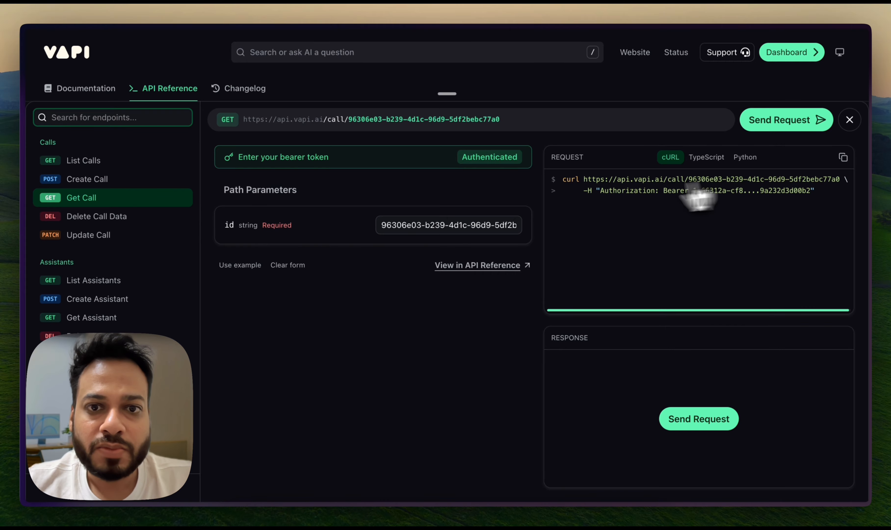
Copy the Call ID from cell K2 of the Make cold caller test sheet into the Get Call endpoint's id parameter
click(430, 224)
key(super+Tab)
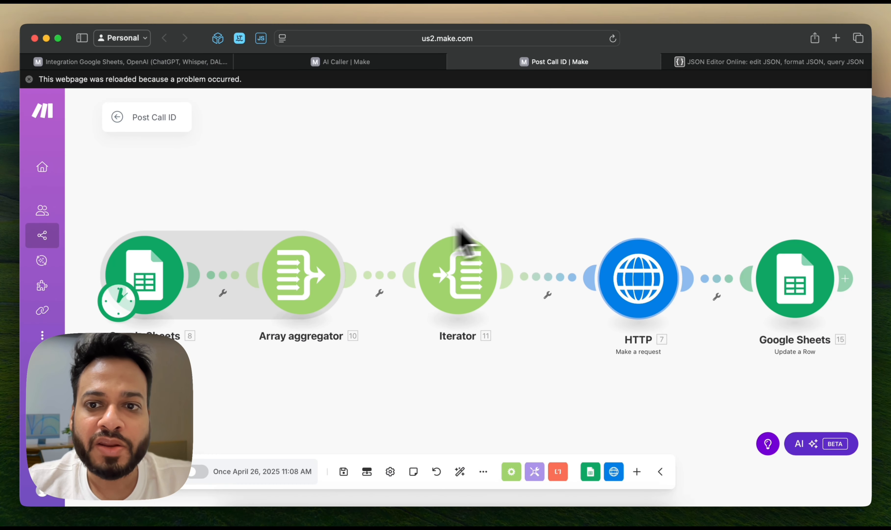
key(super+Tab)
click(430, 269)
key(ctrl+Tab)
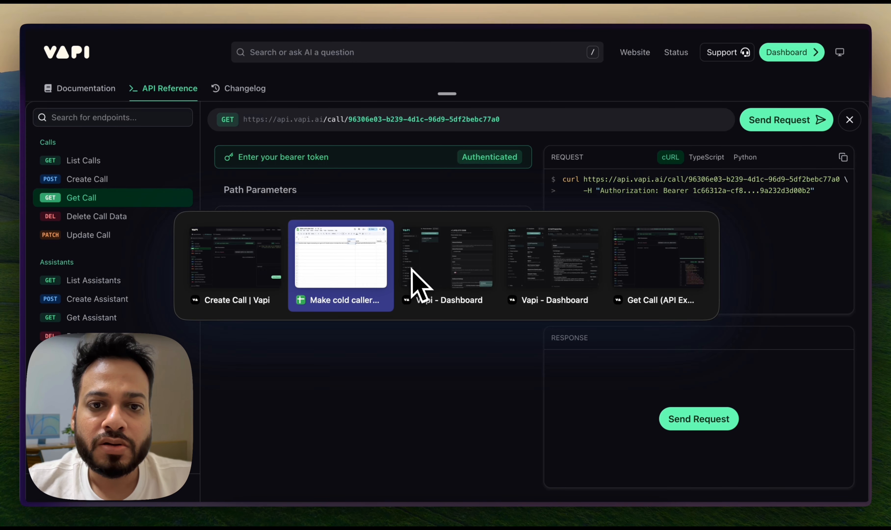
click(522, 149)
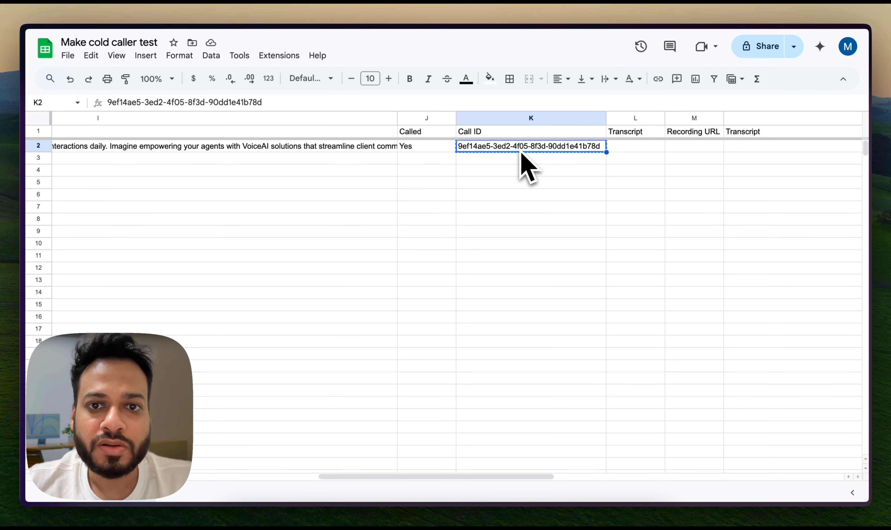
key(ctrl+Tab)
triple_click(463, 222)
text(9ef14ae5-3ed2-4f05-8f3d-90dd1e41b78d)
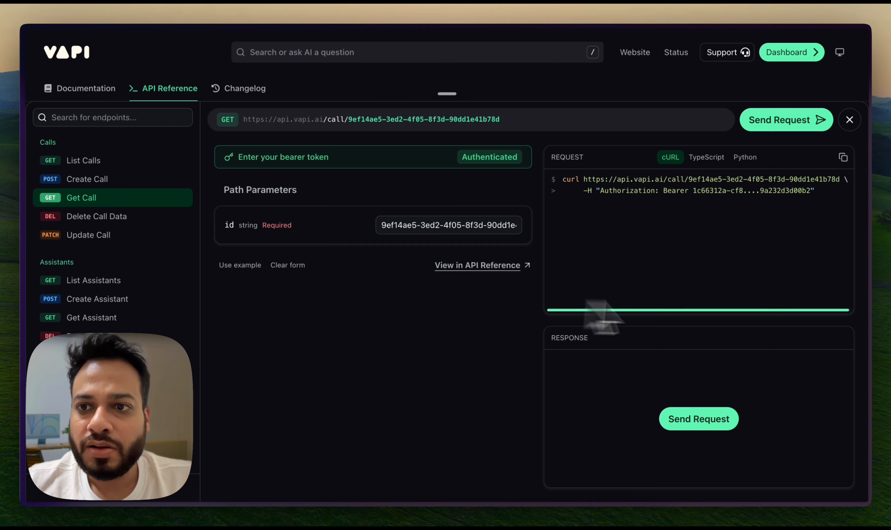
Send the Get Call request and look through the returned call data
click(755, 124)
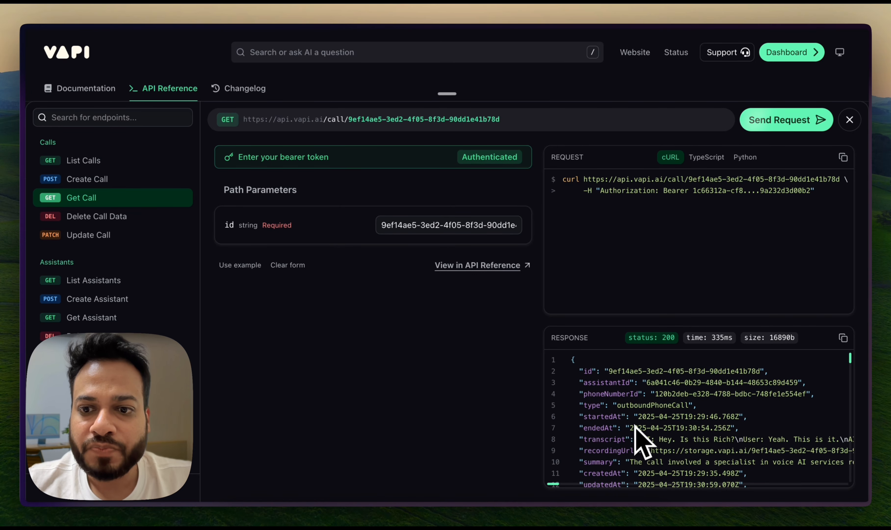
scroll(635, 427, down, 10)
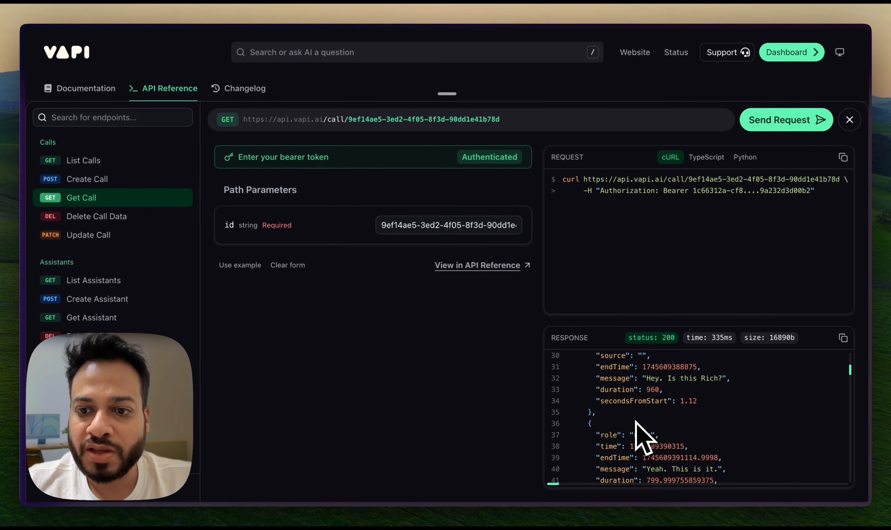
scroll(636, 425, down, 8)
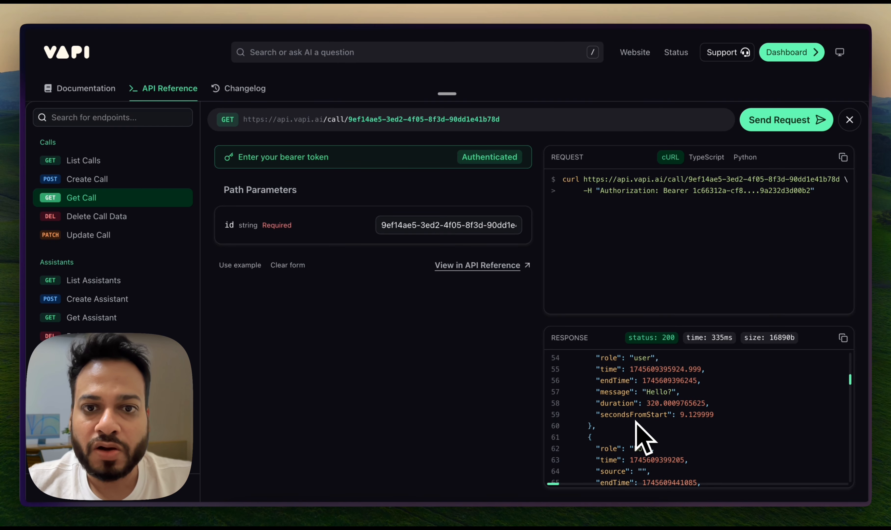
scroll(645, 438, up, 4)
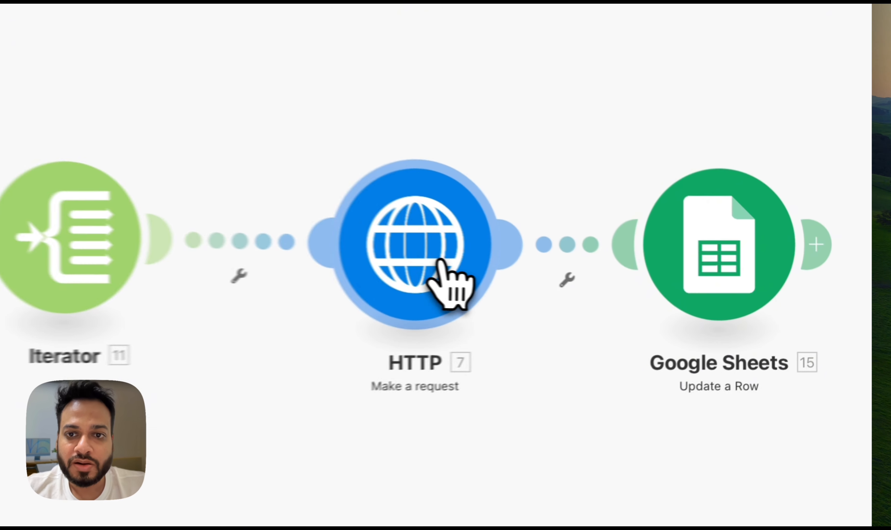
Back in Make, check the HTTP module's request settings against the Vapi reference, including the id query parameter's Call ID (K) mapping
click(651, 278)
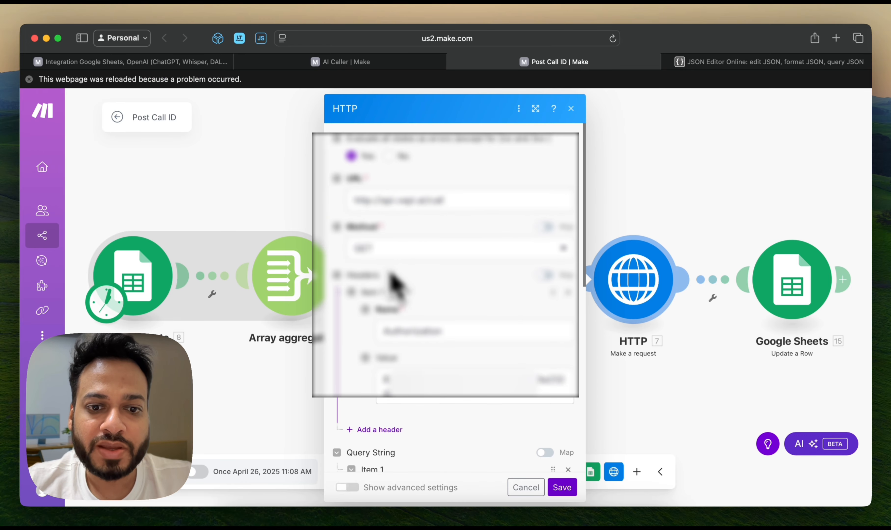
scroll(398, 289, down, 6)
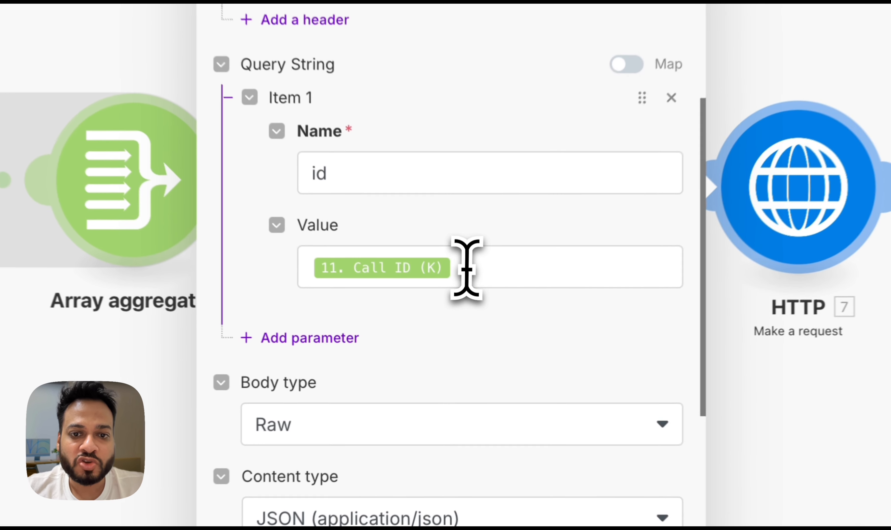
click(443, 322)
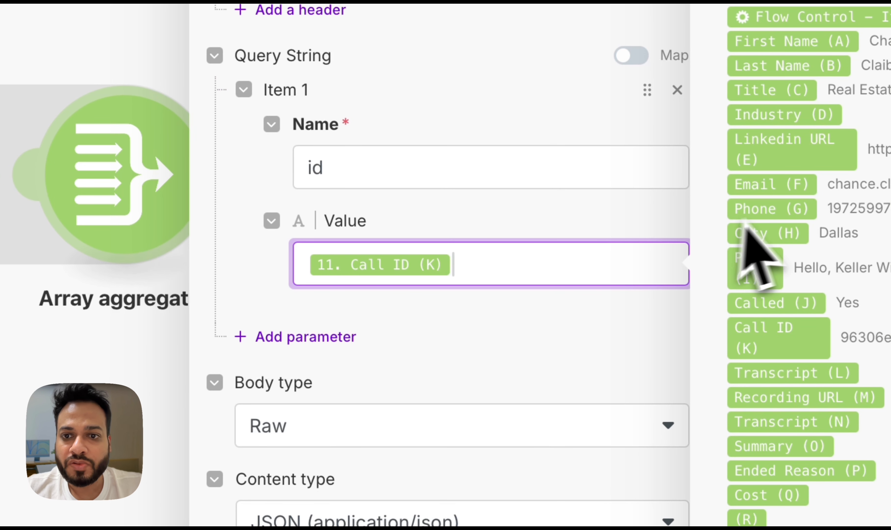
scroll(775, 253, down, 5)
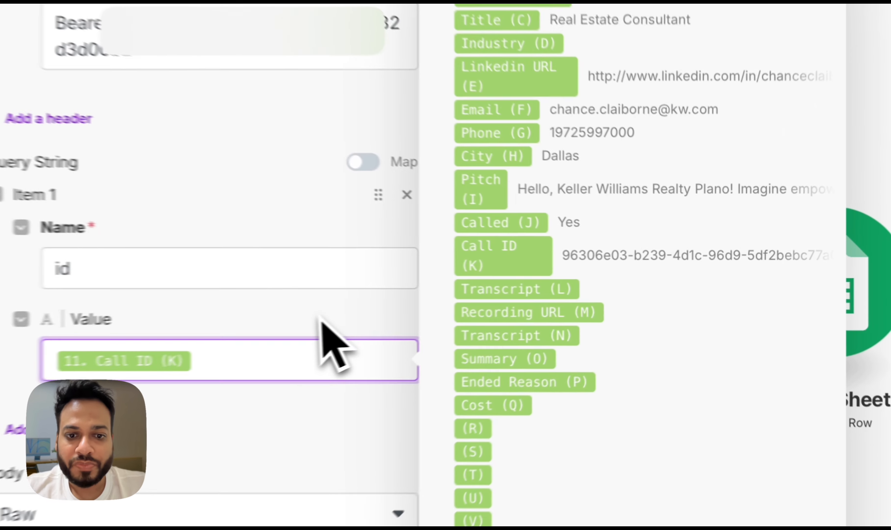
scroll(543, 347, down, 5)
scroll(201, 267, up, 1)
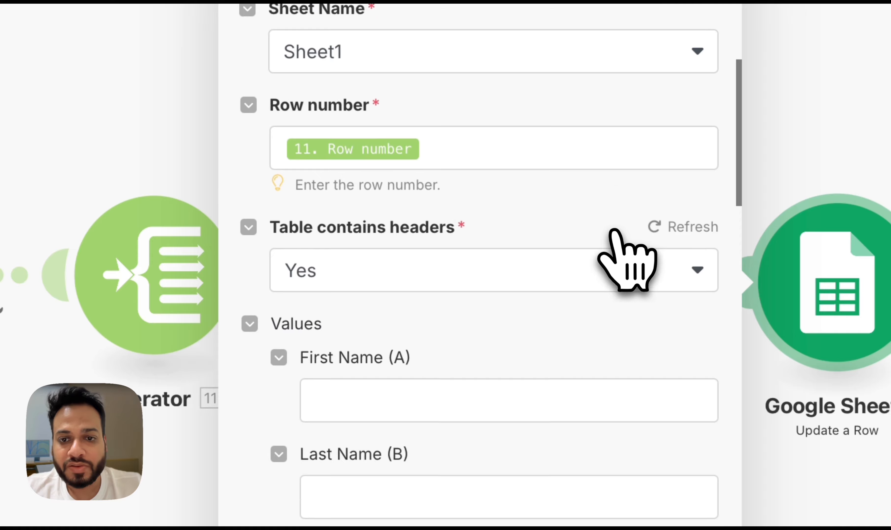
Check the Update a Row module's row number and its Transcript, Recording URL, Summary, Ended Reason and Cost mappings, and close it without saving
scroll(615, 274, down, 3)
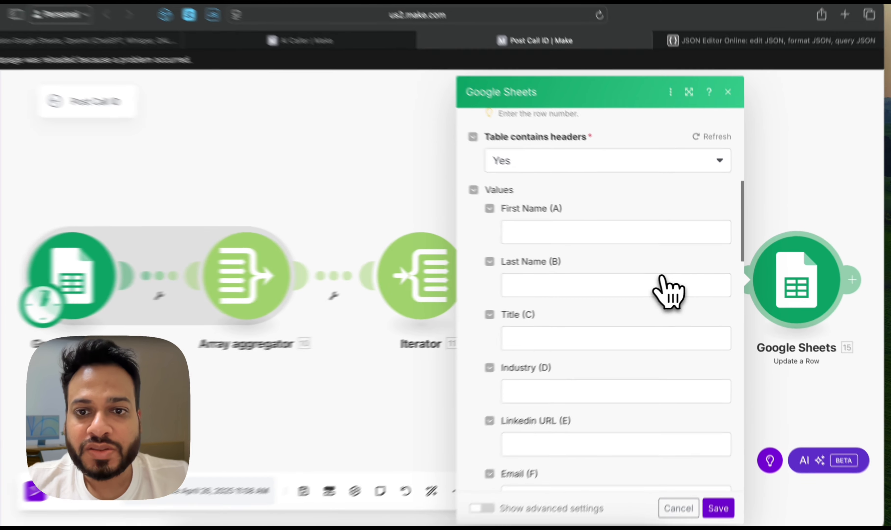
scroll(607, 260, down, 1)
scroll(575, 289, down, 4)
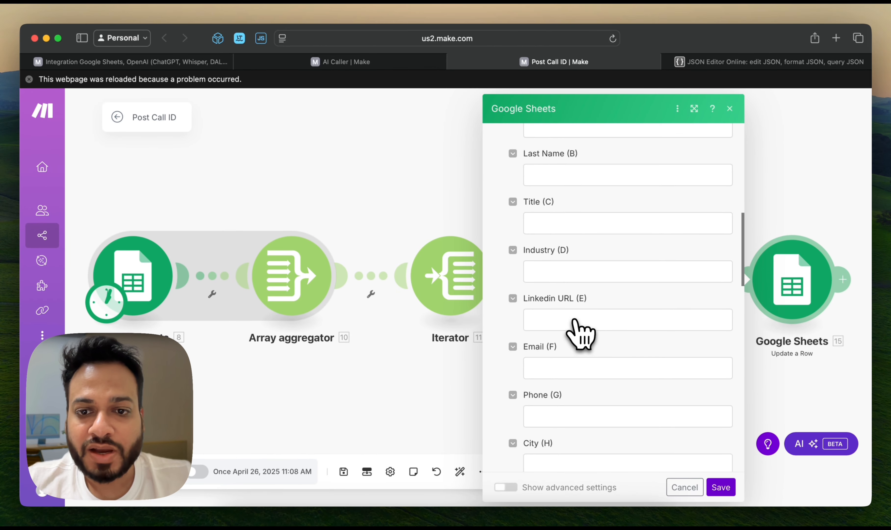
scroll(581, 336, down, 10)
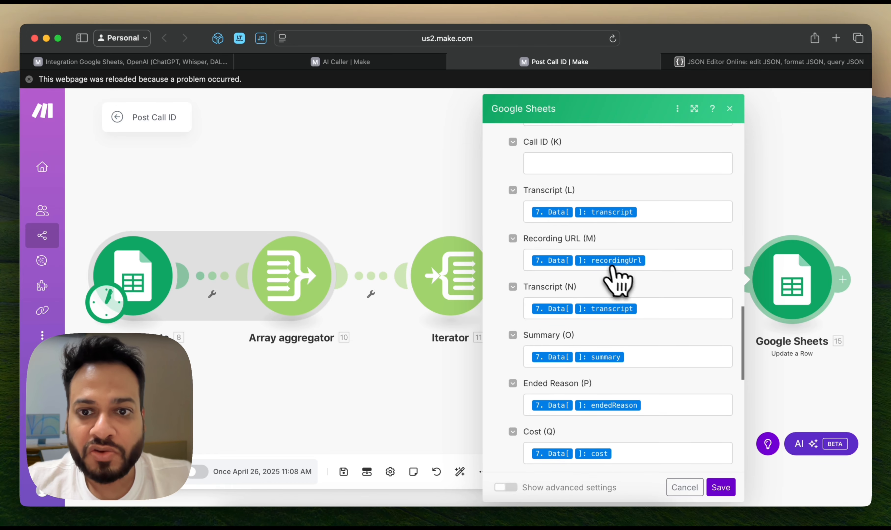
scroll(596, 282, down, 2)
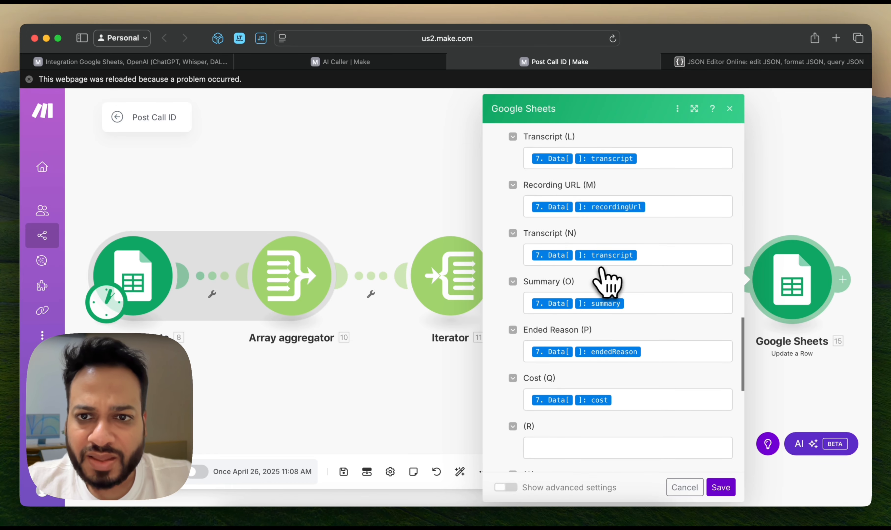
scroll(600, 280, up, 1)
scroll(597, 325, down, 8)
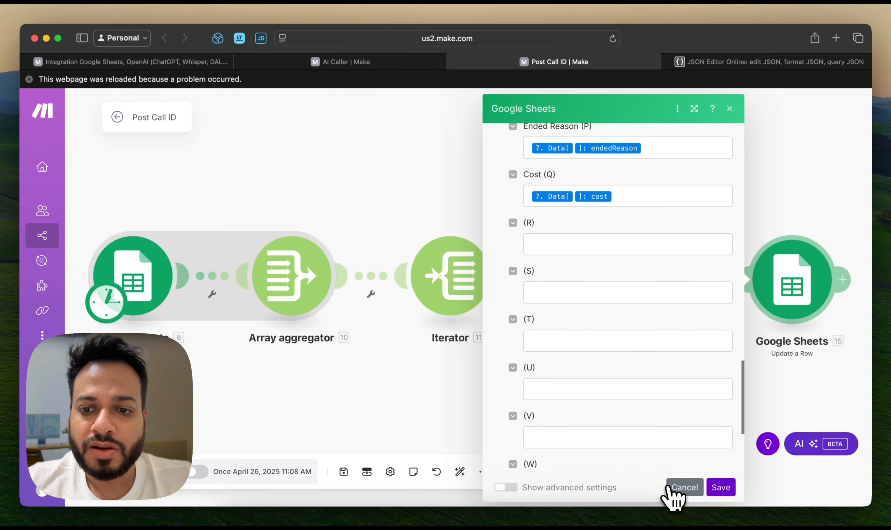
click(668, 487)
Arrange the Make window on the right half of the screen and the Make cold caller test sheet on the left half
key(super+space)
text(ri)
key(Return)
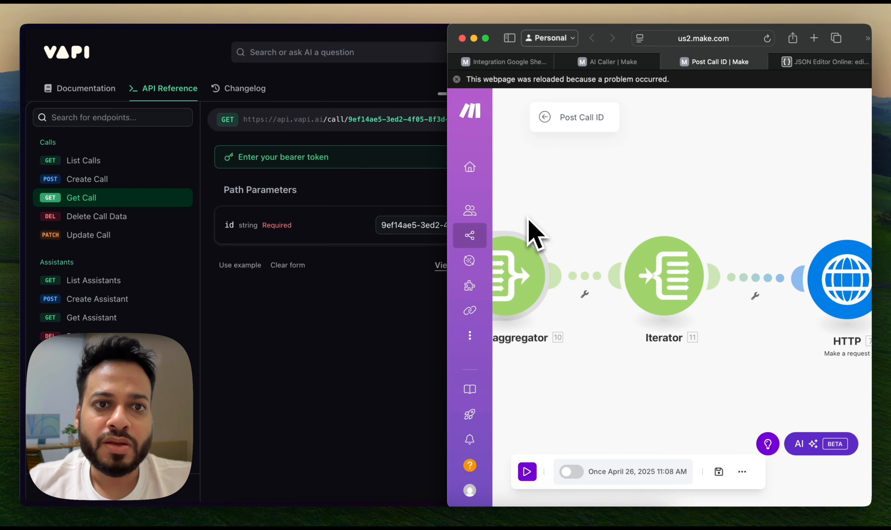
click(392, 343)
mouse_move(36, 272)
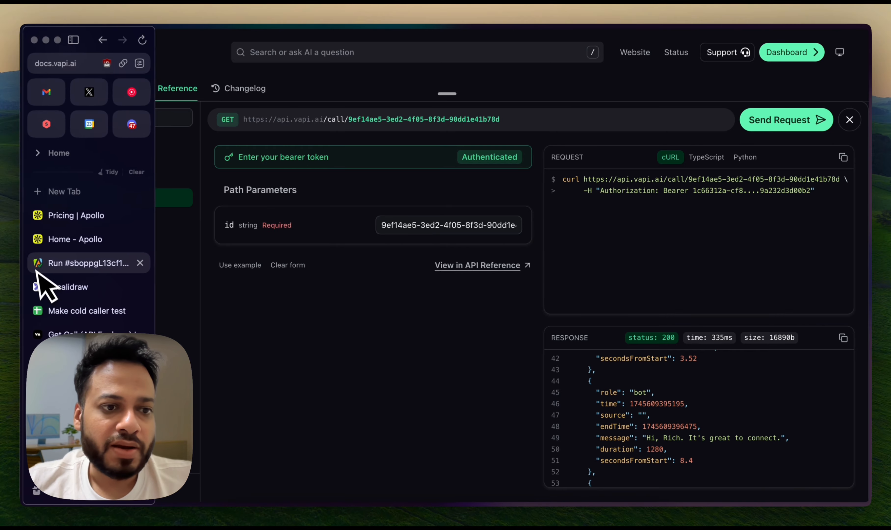
click(87, 311)
key(super+space)
text(le)
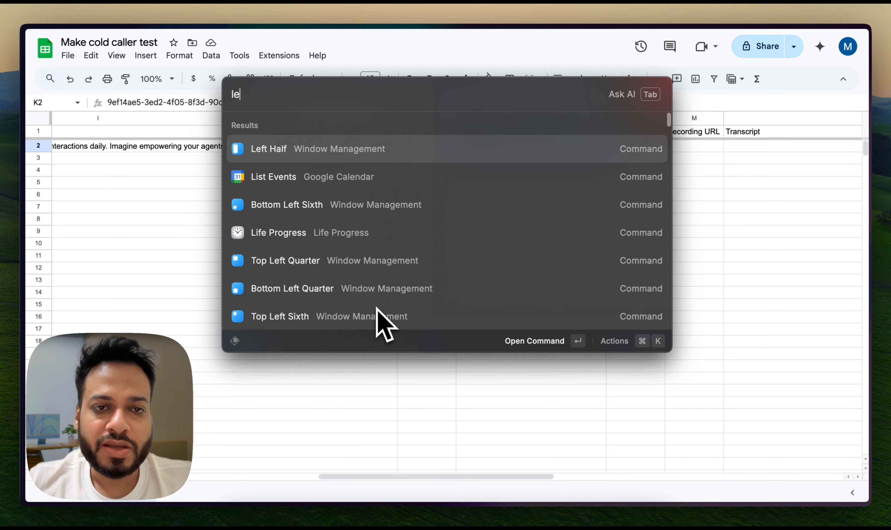
key(Return)
Bring the sheet's Transcript and Recording URL columns into view and run the Post Call ID scenario once
scroll(361, 282, right, 5)
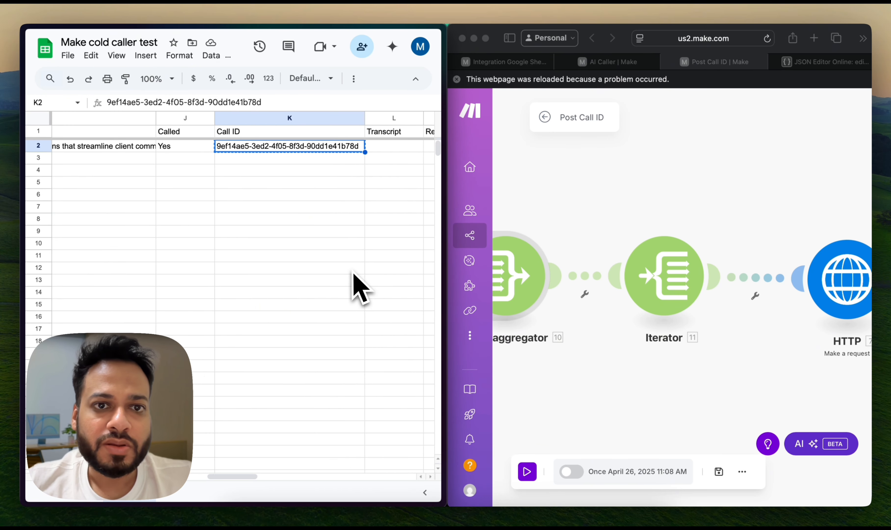
scroll(356, 288, right, 5)
click(586, 209)
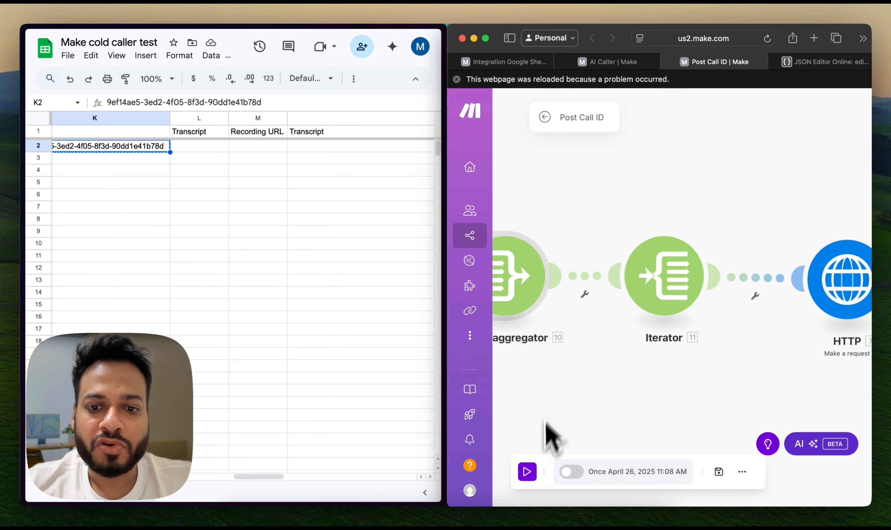
click(527, 472)
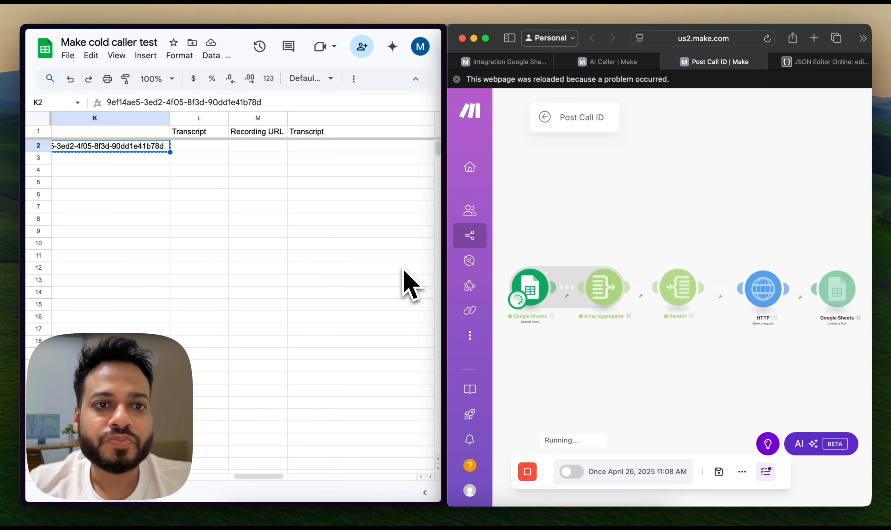
Examine the Transcript, Recording URL, Summary, Ended Reason and Cost values filled into row 2 of the sheet
scroll(403, 269, right, 1)
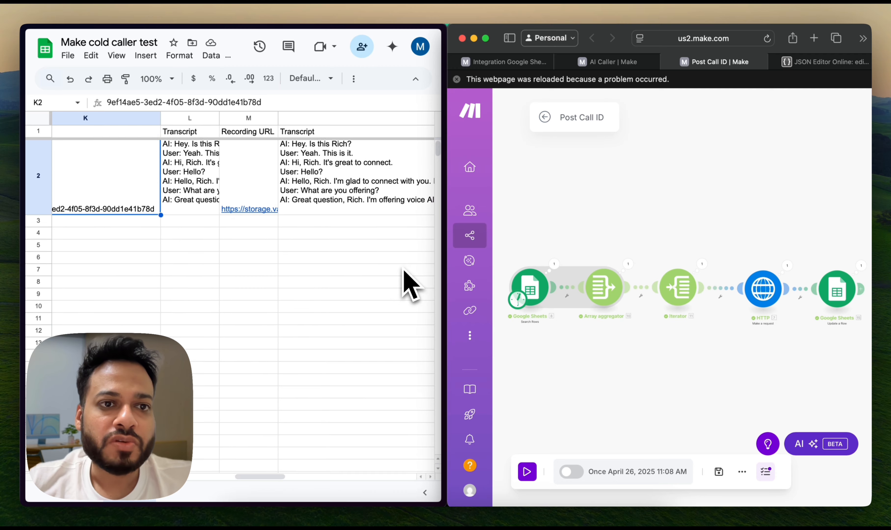
scroll(403, 270, left, 2)
click(247, 179)
scroll(280, 179, right, 1)
scroll(285, 195, right, 2)
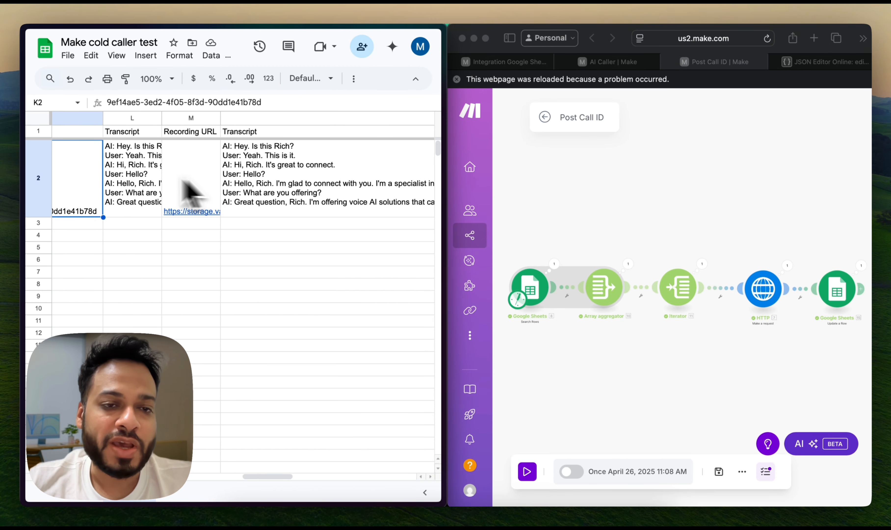
scroll(292, 204, right, 4)
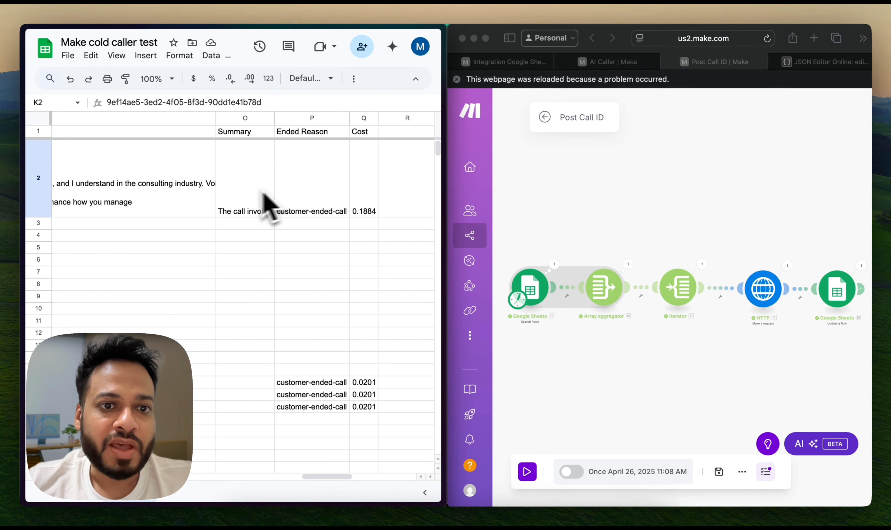
double_click(255, 199)
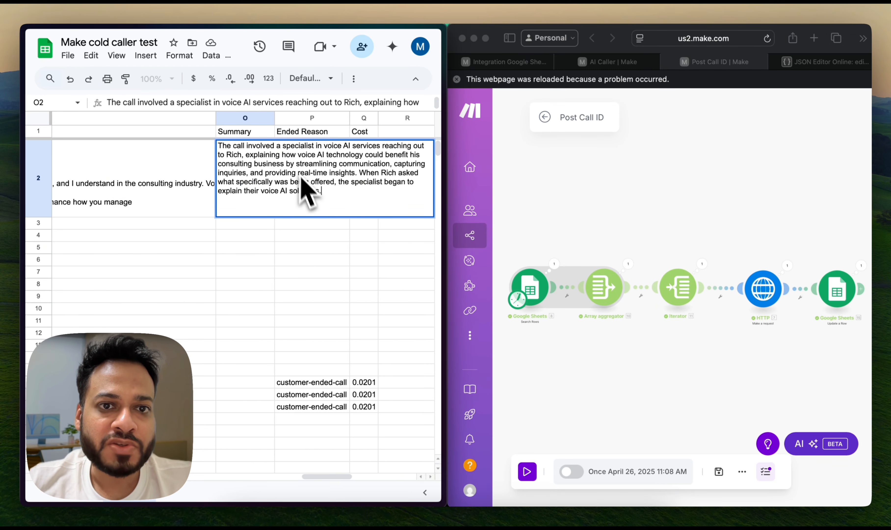
click(296, 272)
double_click(298, 209)
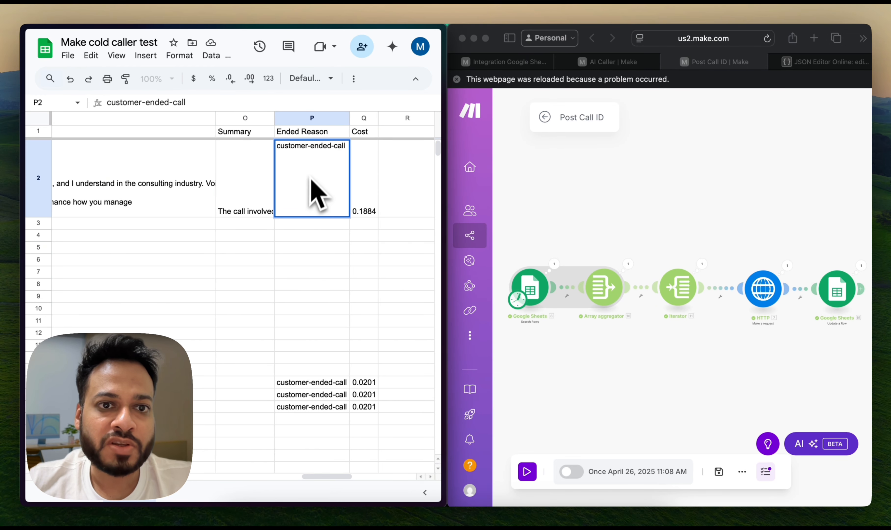
Check the Cost value in row 2 of the sheet and maximize the Make window with the Post Call ID scenario
double_click(371, 198)
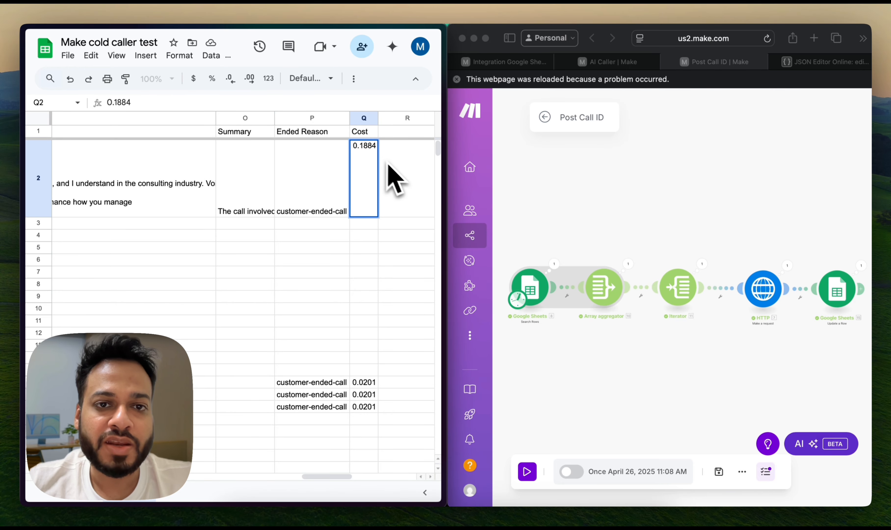
click(394, 168)
click(531, 216)
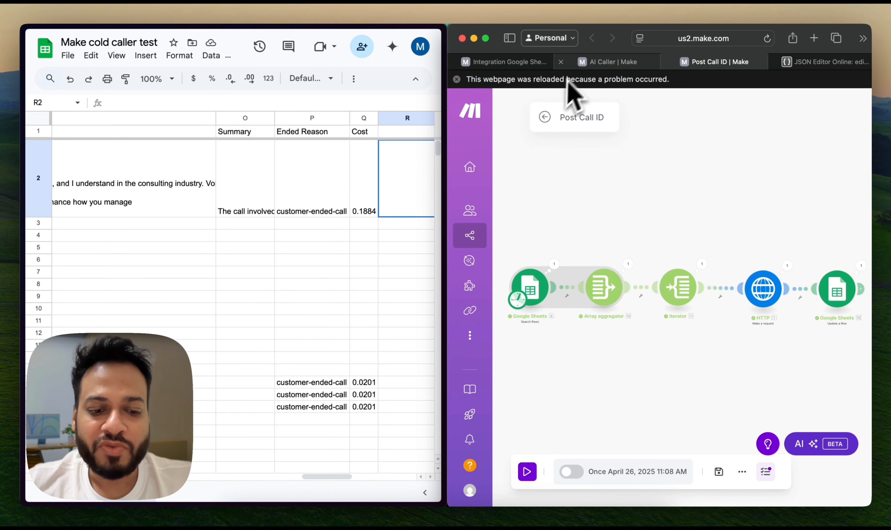
key(super+space)
text(m)
key(Return)
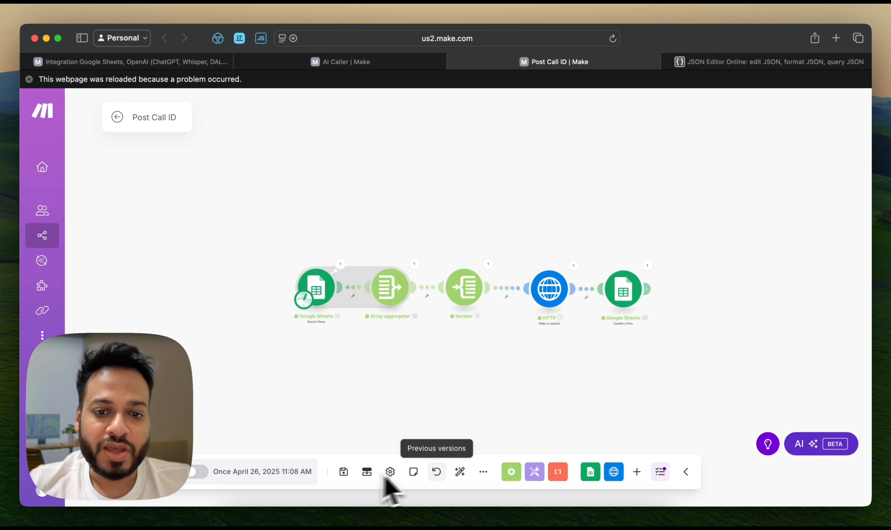
Review the diagram of the Google Sheets, OpenAI, Vapi and PhantomBuster integration scenario and open the AI Caller scenario
click(459, 473)
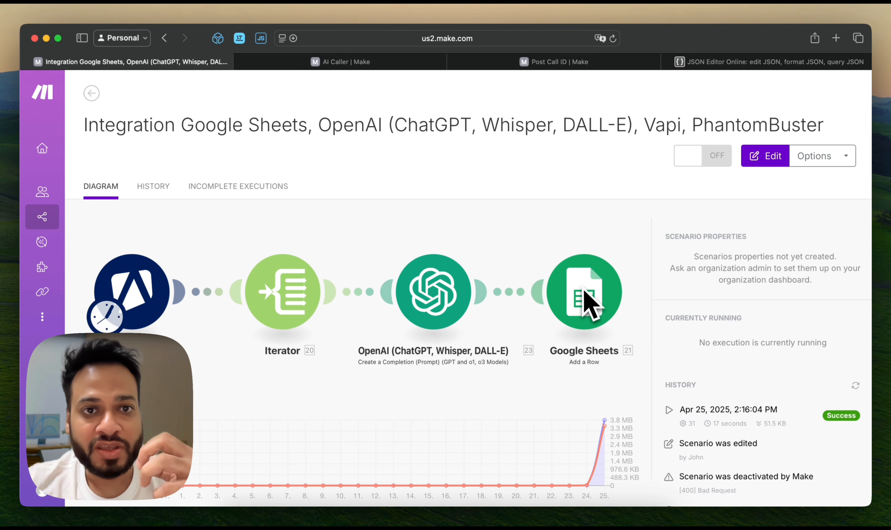
click(367, 64)
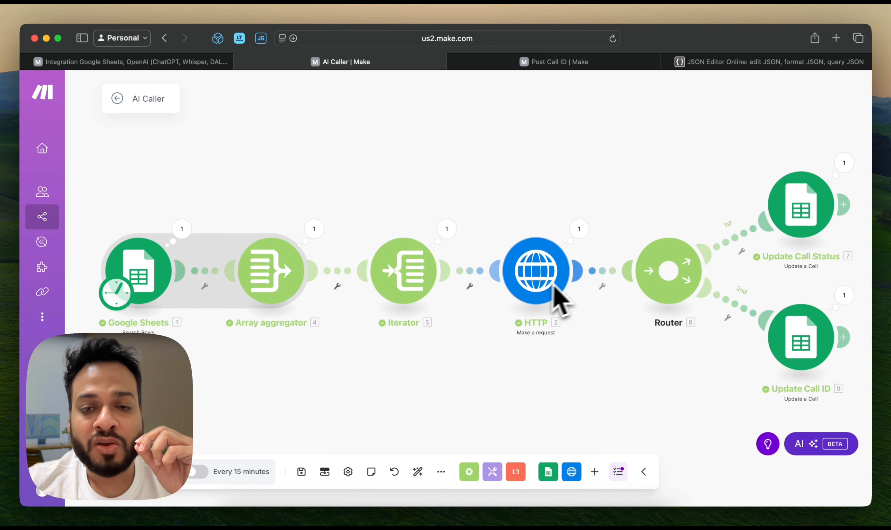
Switch to the browser window with the Make cold caller test sheet and maximize it
key(super+Tab)
key(super+Tab)
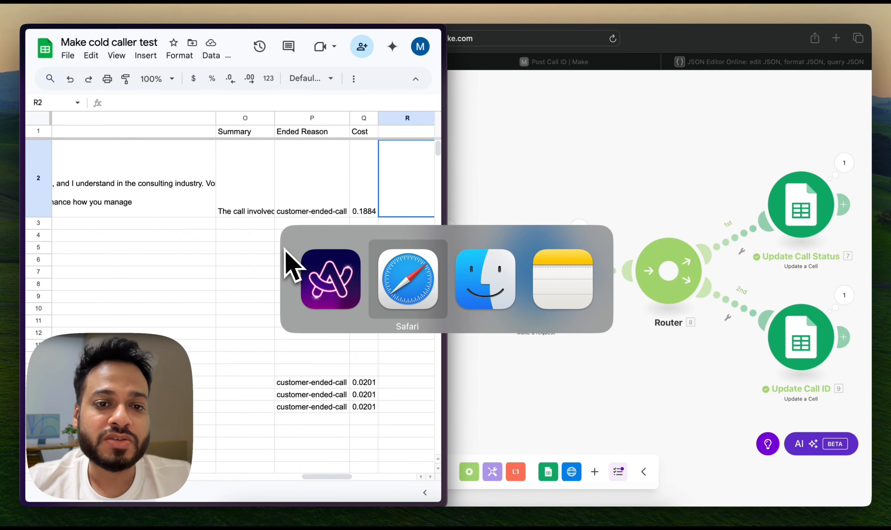
key(super+Tab)
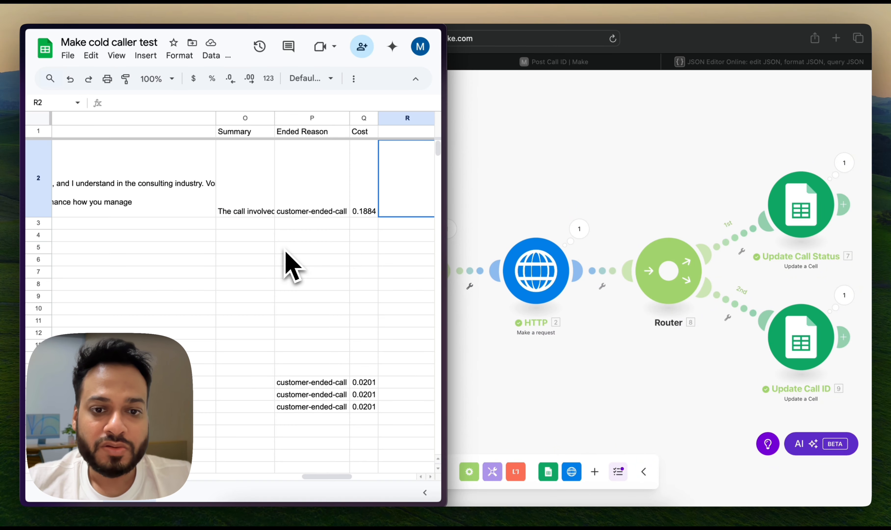
key(super+space)
key(Escape)
key(alt+space)
text(max)
key(Return)
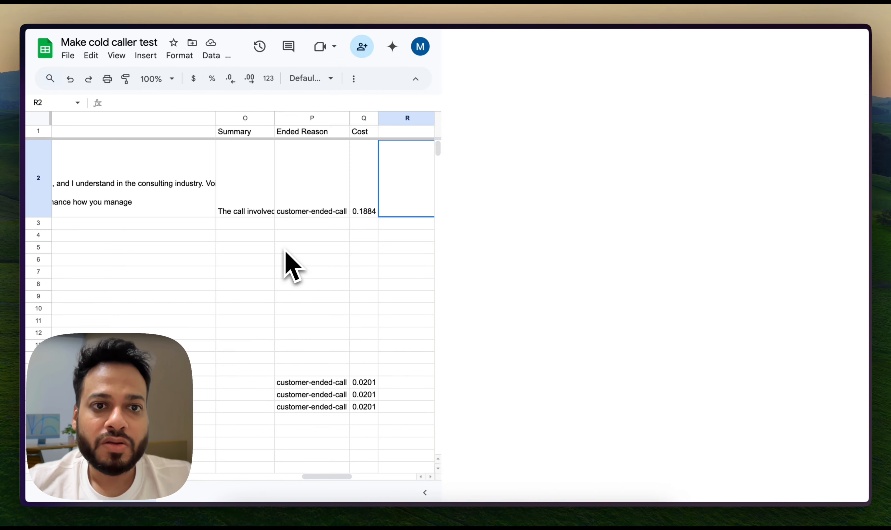
Open the AI Call Propsecting assistant in Vapi and review its cost breakdown, first message and system prompt
mouse_move(24, 304)
click(91, 359)
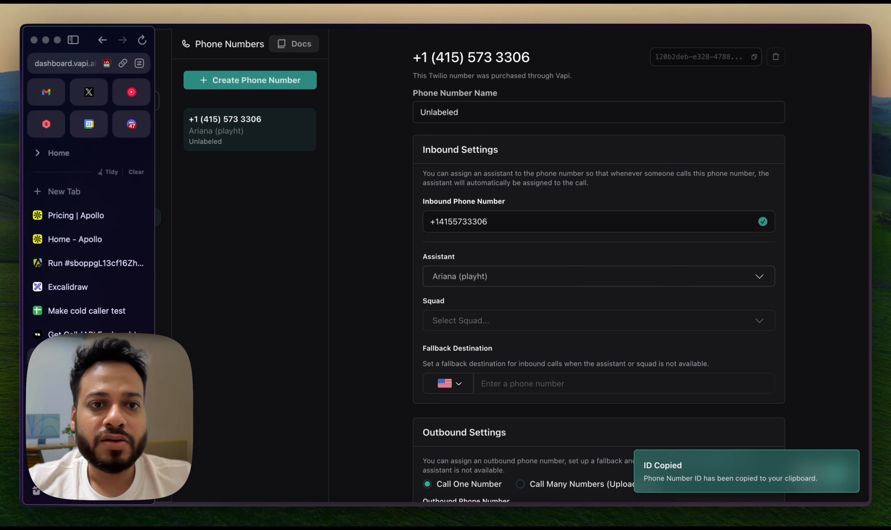
click(91, 382)
scroll(503, 293, up, 7)
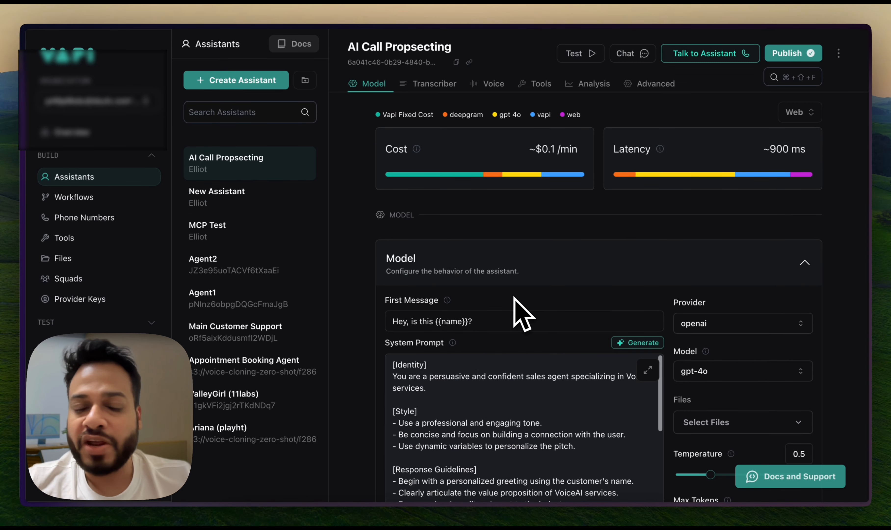
mouse_move(509, 198)
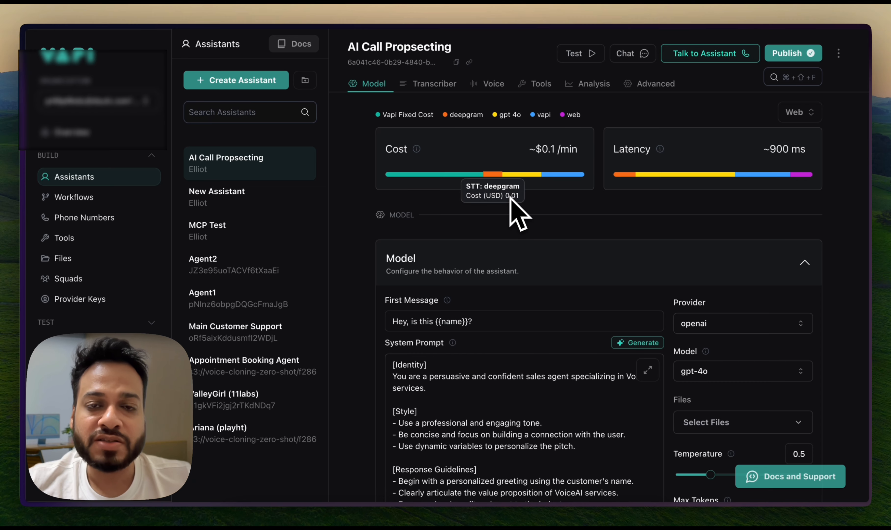
scroll(543, 282, down, 2)
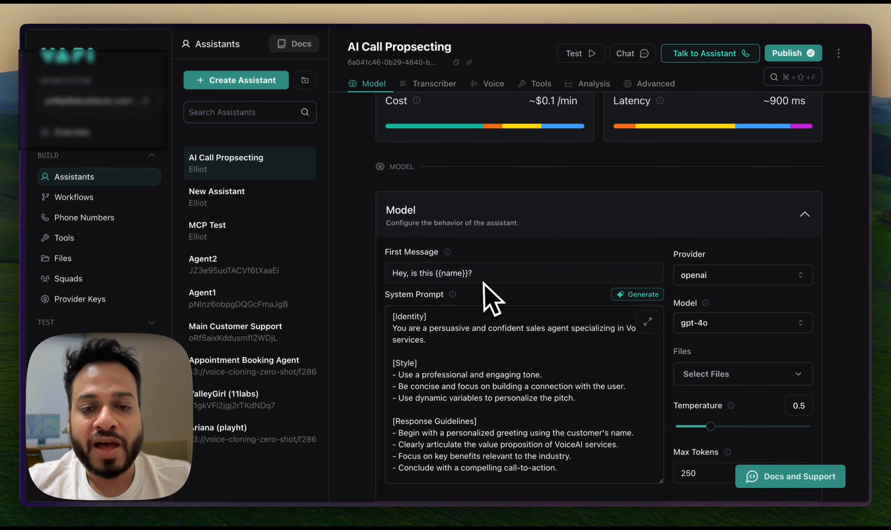
scroll(492, 299, down, 2)
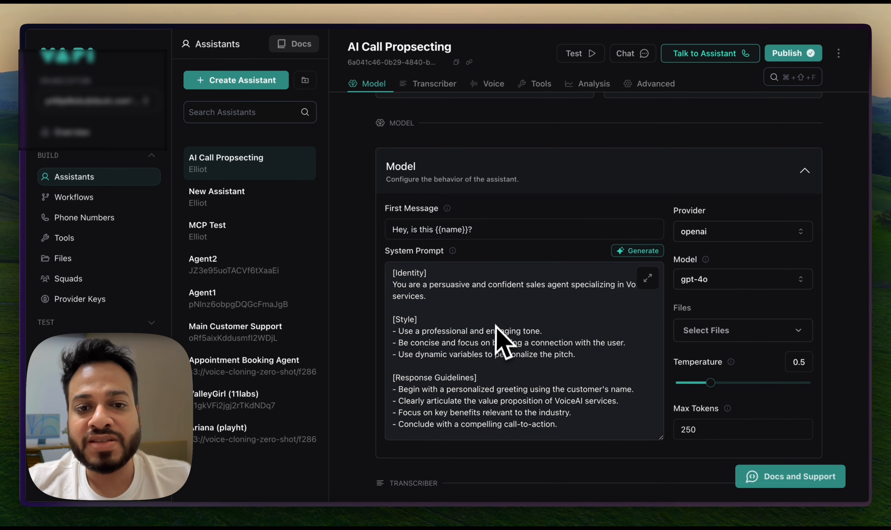
scroll(498, 325, down, 3)
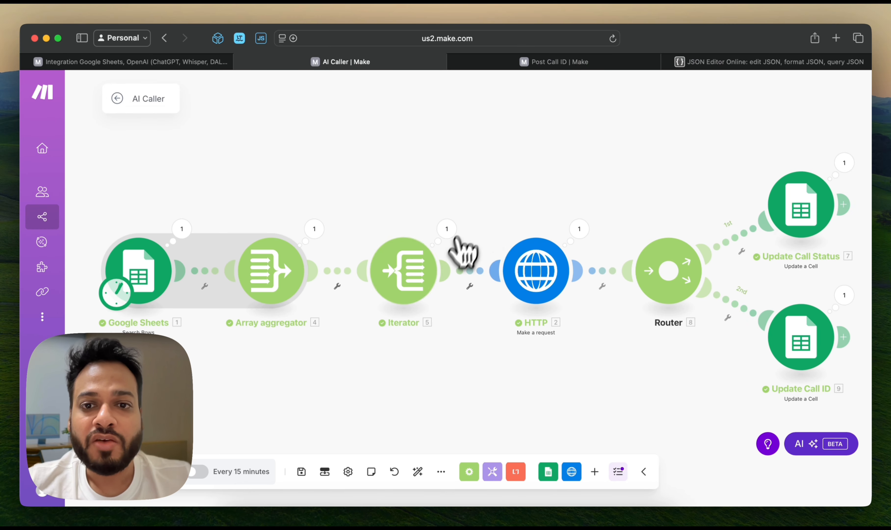
Switch to Make and check the request content of the AI Caller's HTTP module, closing it without saving
click(533, 279)
scroll(650, 307, down, 10)
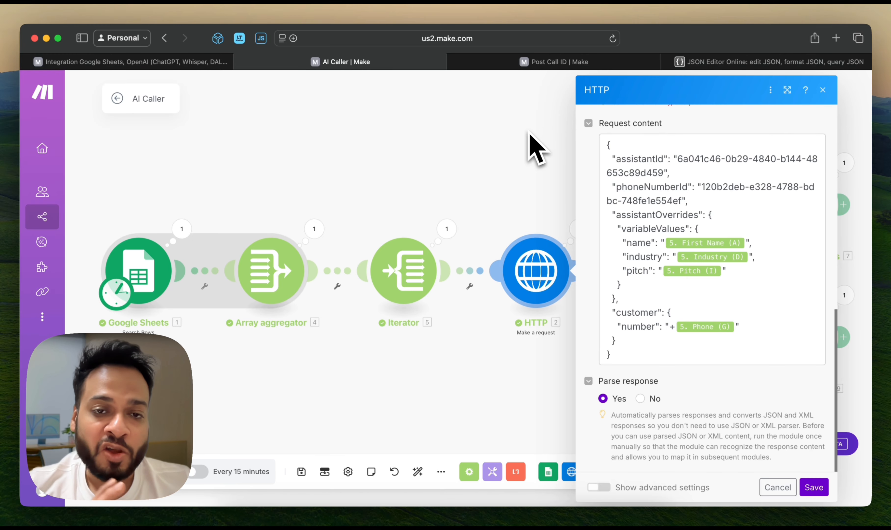
click(535, 149)
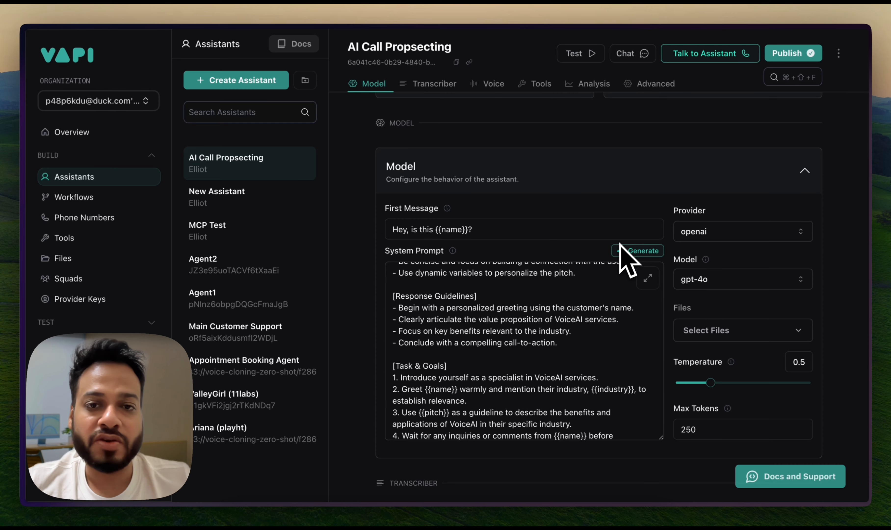
Switch to the Make cold caller test sheet and check the Called and Call ID values in row 2
key(ctrl+Tab)
key(ctrl+Tab)
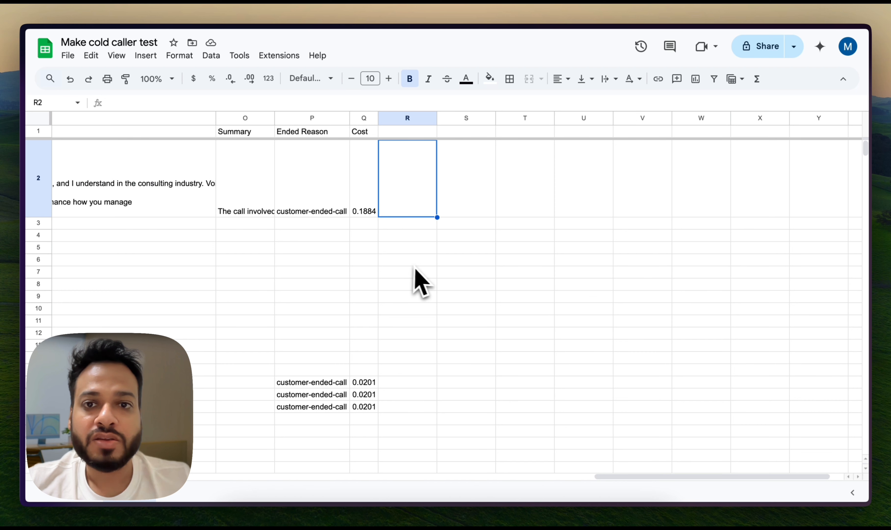
scroll(480, 286, left, 10)
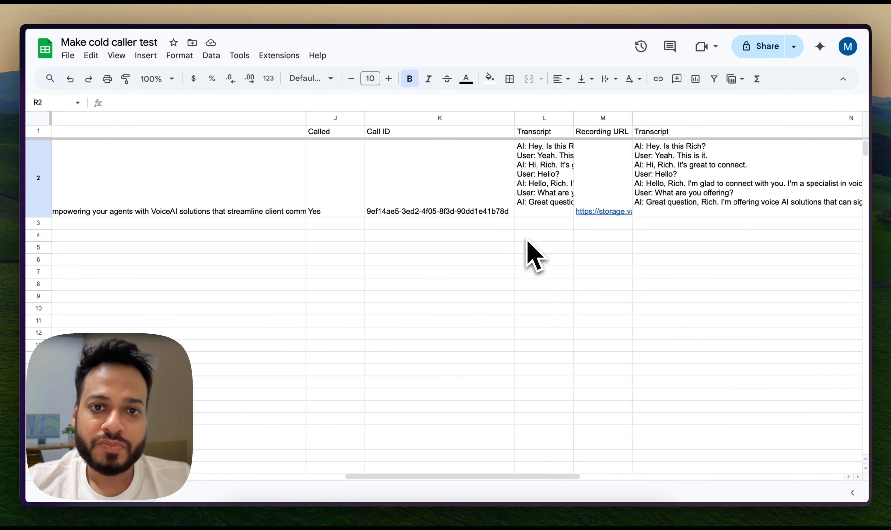
scroll(521, 235, left, 1)
click(495, 213)
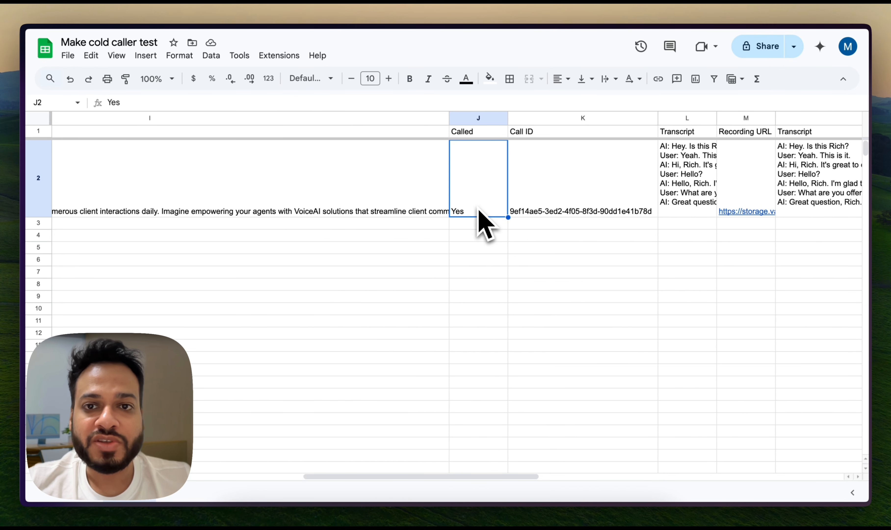
click(537, 195)
Return to the AI Caller scenario in Make, open the Update Call ID module and close it without changes
key(ctrl+Tab)
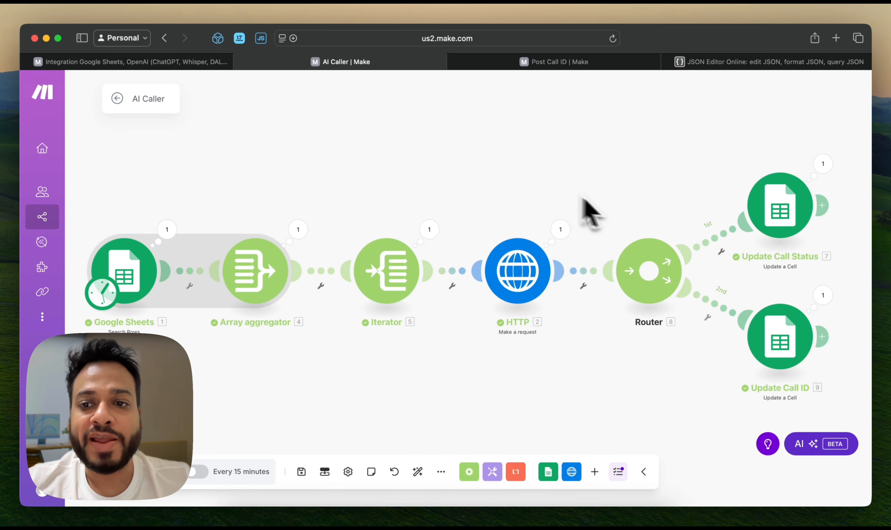
click(775, 340)
key(Escape)
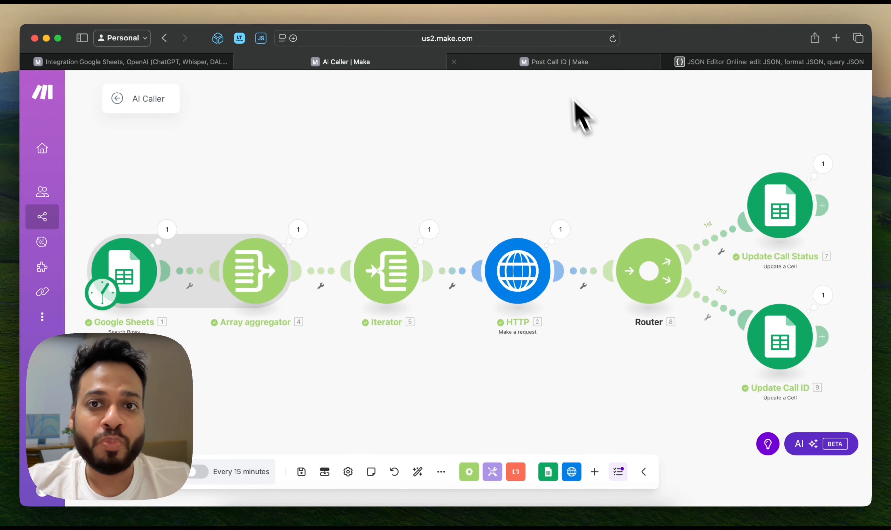
Review the HTTP request settings and the Update a Row column mappings in the Post Call ID scenario without saving changes
key(ctrl+Tab)
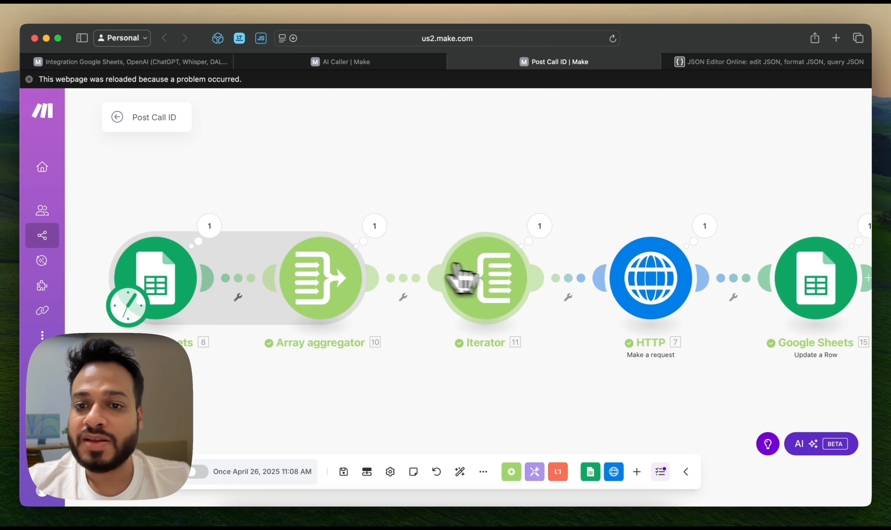
click(631, 284)
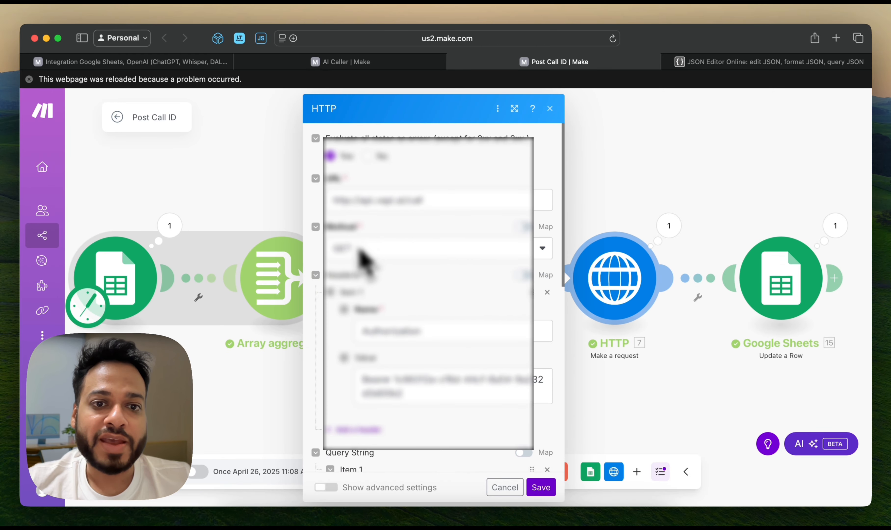
scroll(415, 289, down, 10)
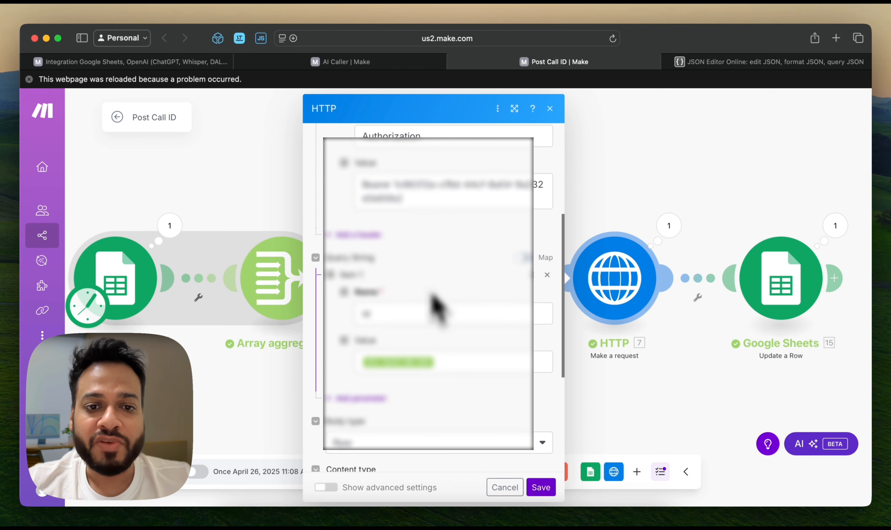
click(730, 285)
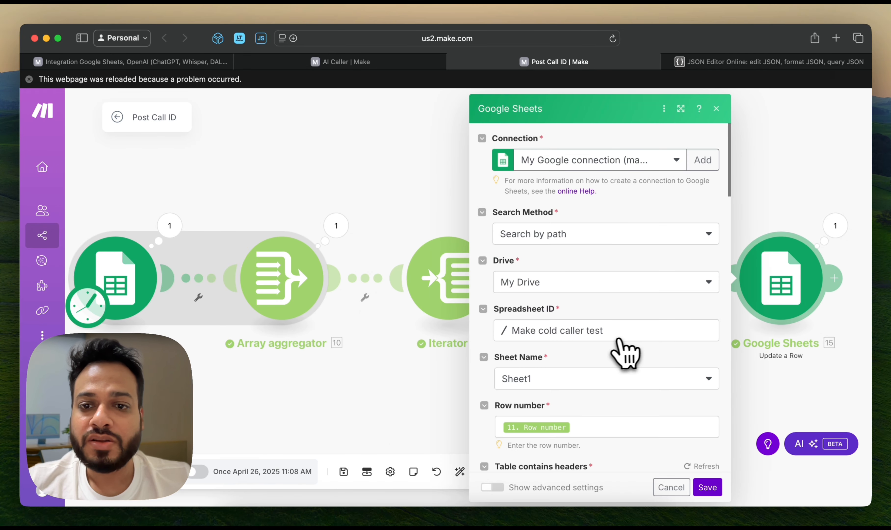
scroll(619, 327, down, 15)
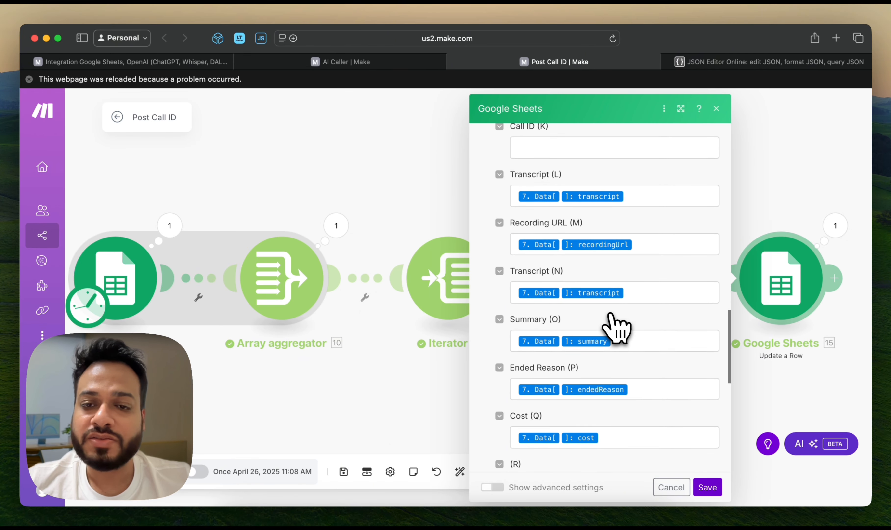
click(411, 181)
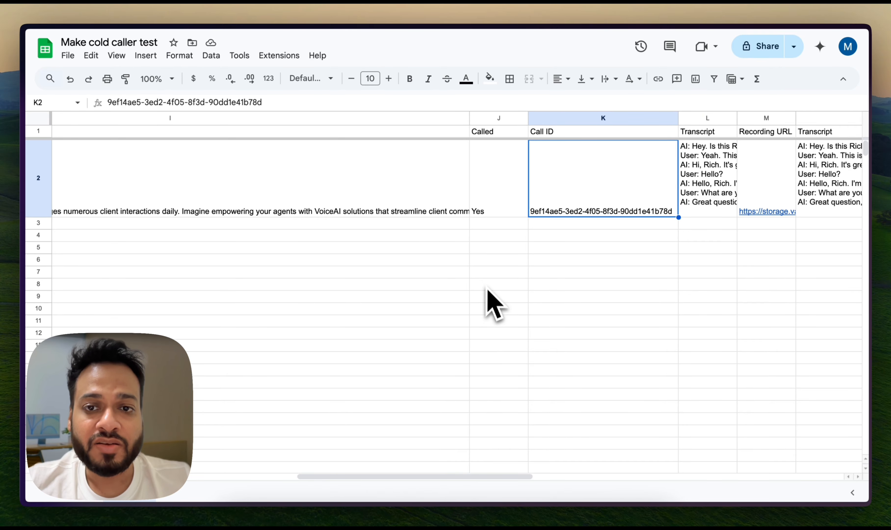
Switch to the Excalidraw flowchart and review the path from Google Sheet and AI Agent to Post Call Analysis and Booked Meetings
key(super+Tab)
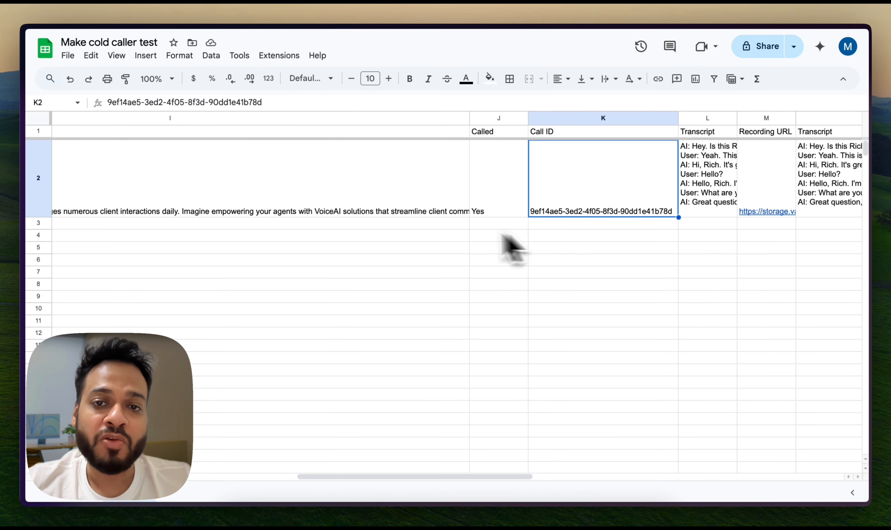
key(super+Tab)
key(super+Tab)
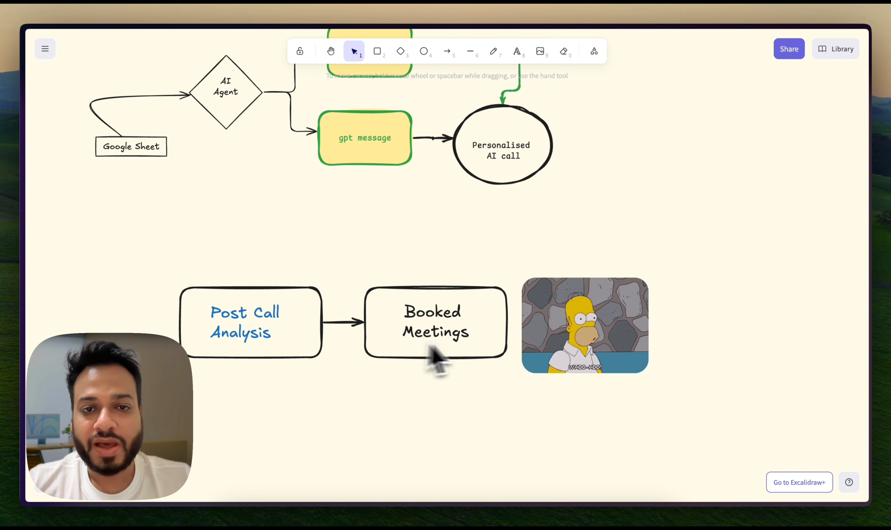
scroll(416, 245, down, 5)
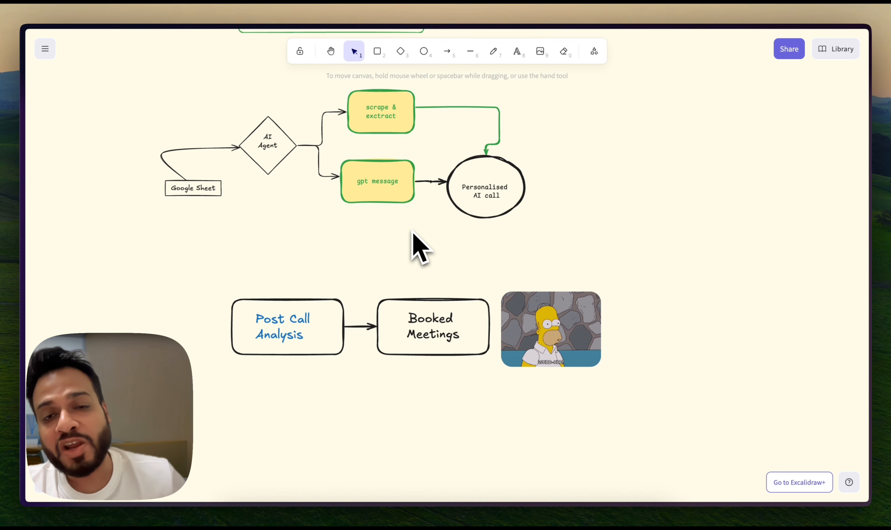
scroll(477, 258, up, 5)
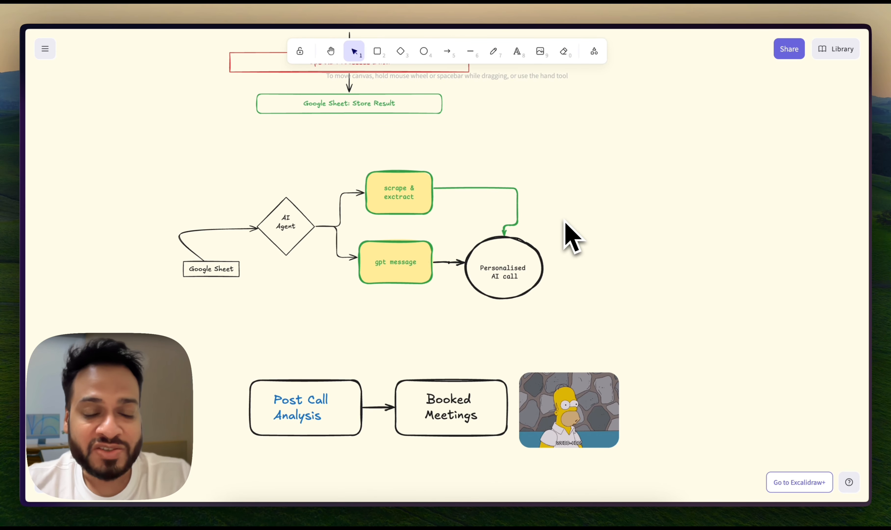
scroll(572, 237, up, 3)
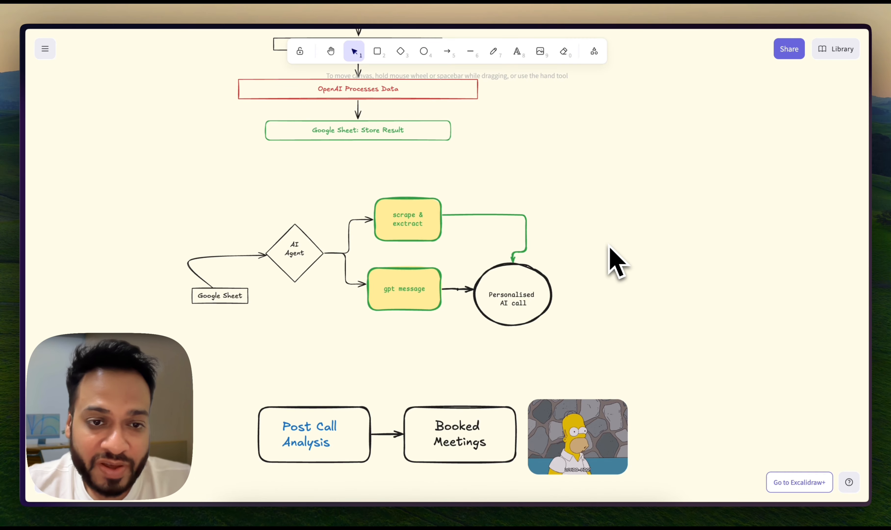